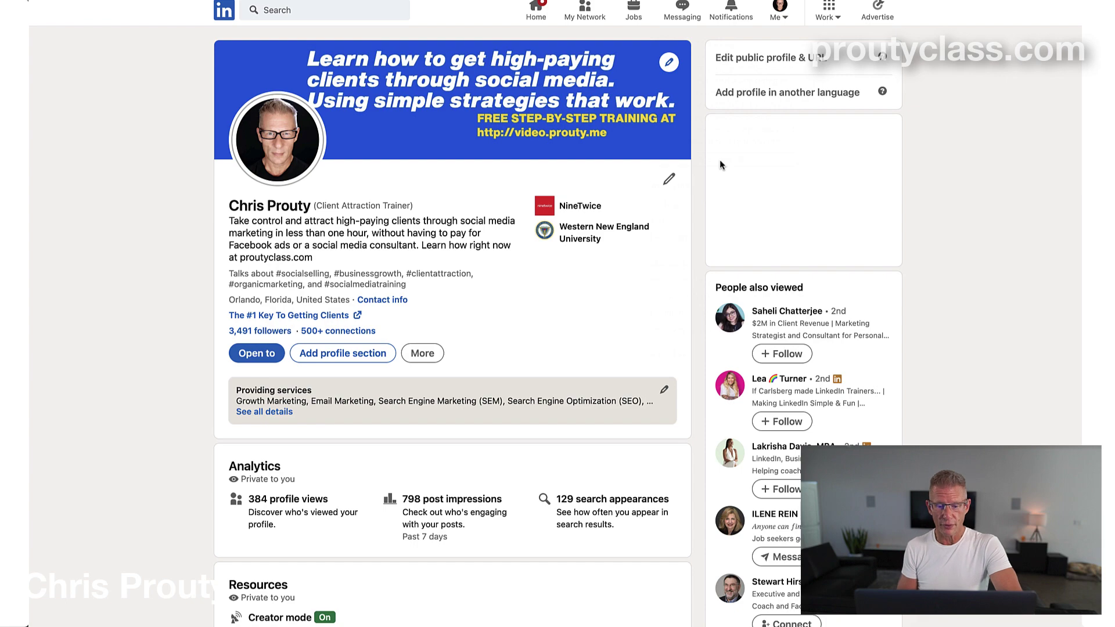
- Open the Creator mode settings from the full list of the profile's resources
{"action": "scroll", "coordinate": [545, 229], "scroll_direction": "down", "scroll_amount": 7}
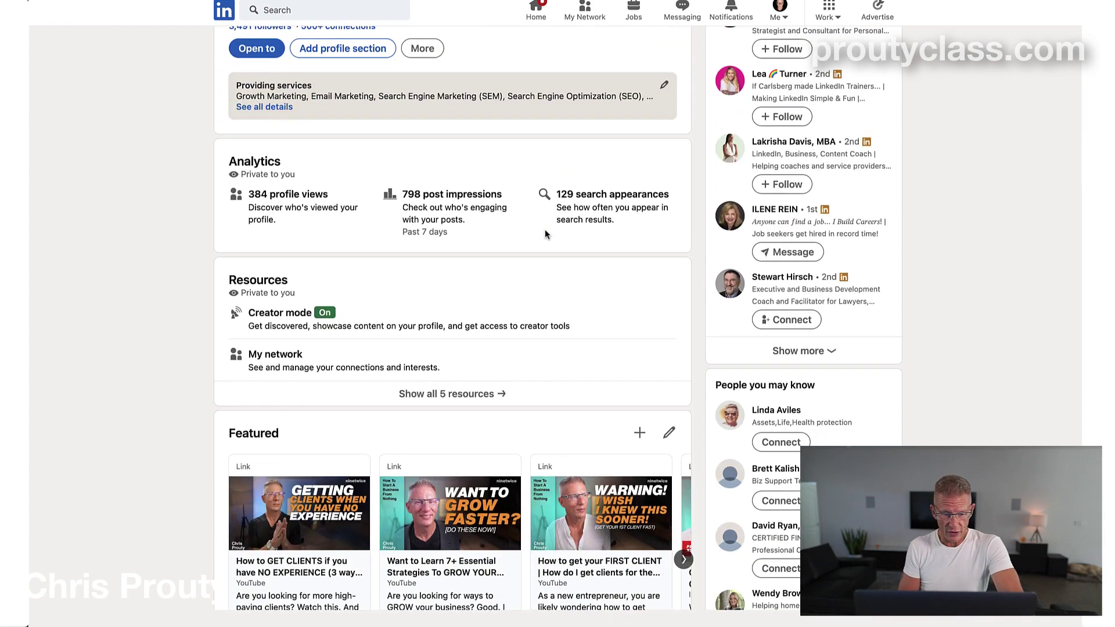
{"action": "scroll", "coordinate": [544, 229], "scroll_direction": "down", "scroll_amount": 3}
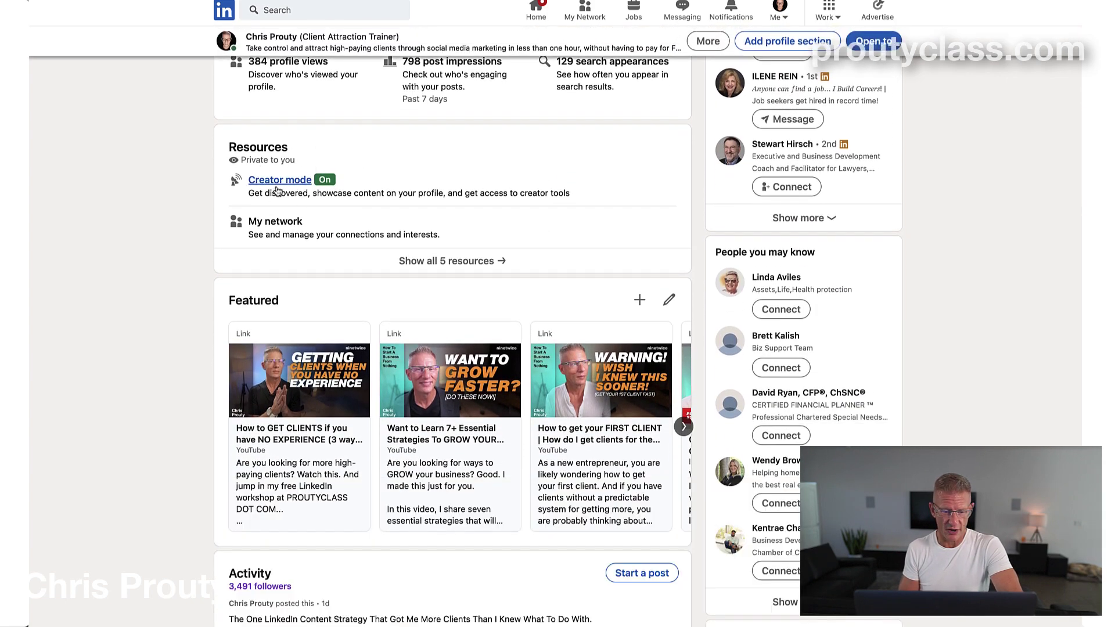
{"action": "scroll", "coordinate": [276, 192], "scroll_direction": "down", "scroll_amount": 1}
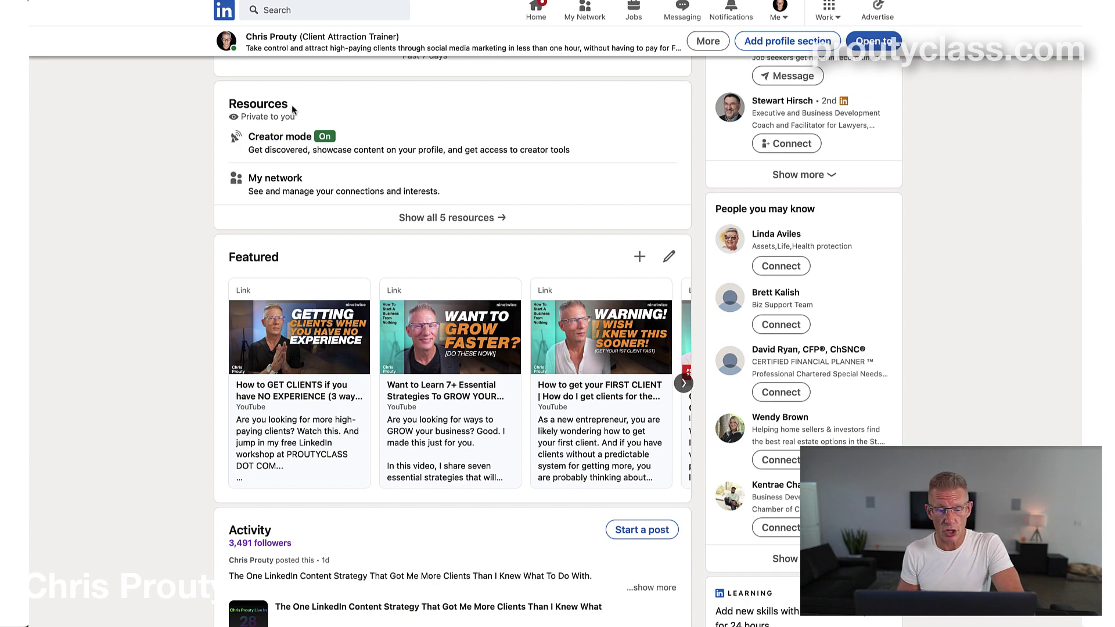
{"action": "left_click", "coordinate": [444, 219]}
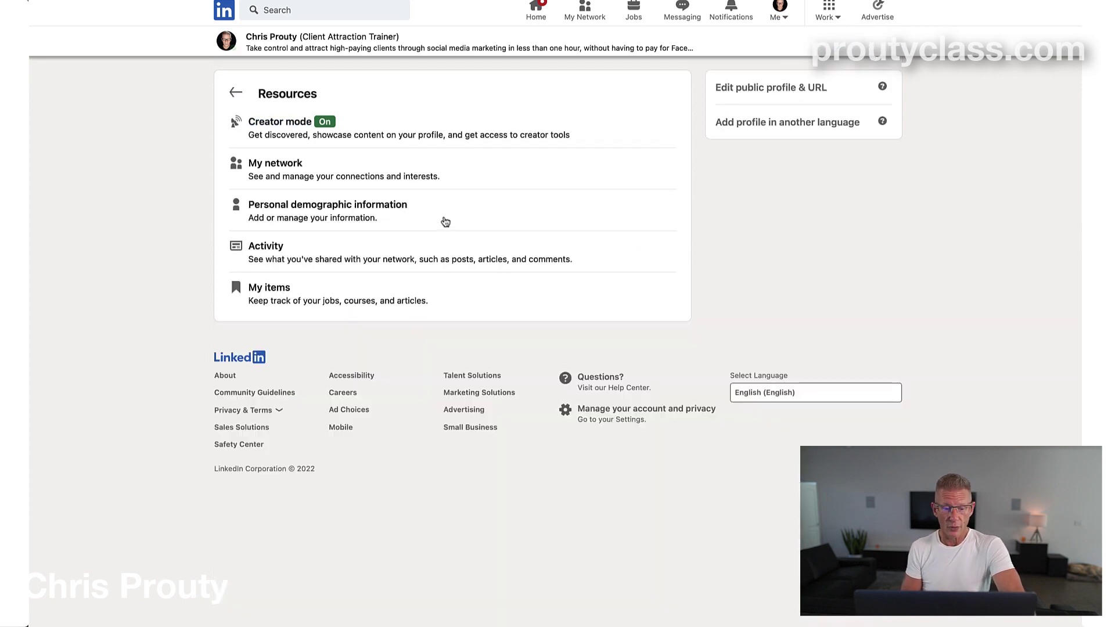
{"action": "left_click", "coordinate": [268, 122]}
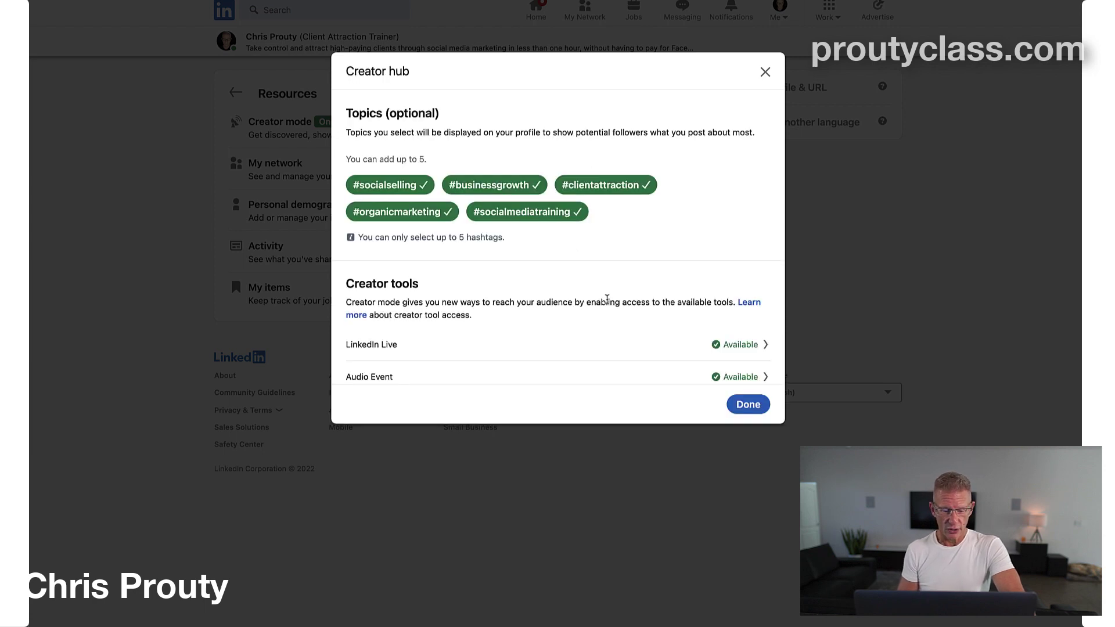
- Check the availability of the Newsletters tool among the creator tools and close the Creator hub
{"action": "scroll", "coordinate": [525, 344], "scroll_direction": "down", "scroll_amount": 3}
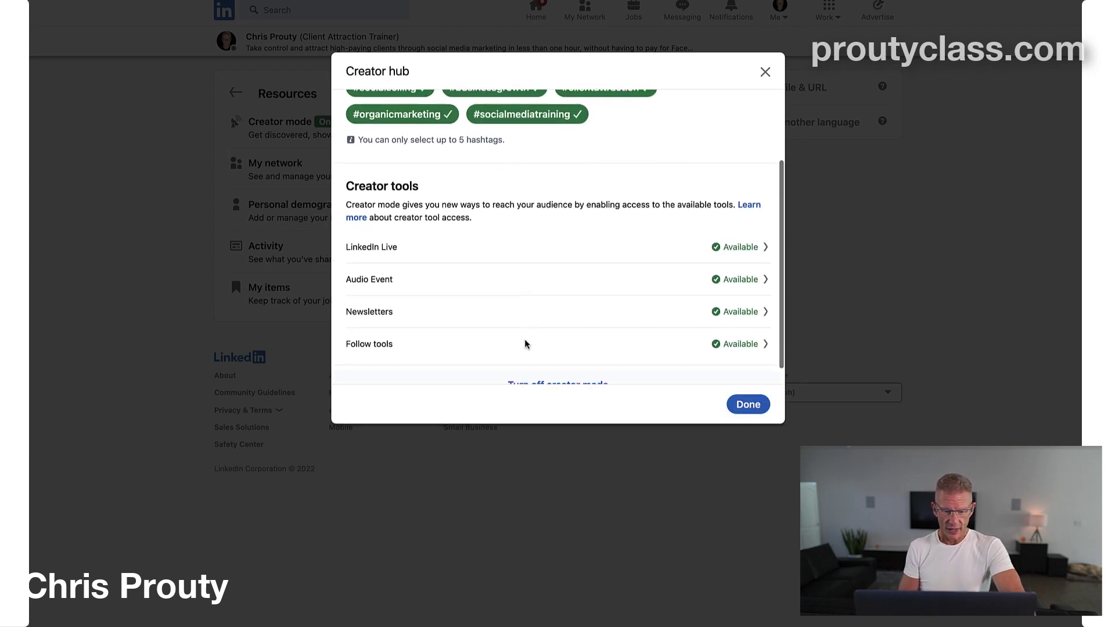
{"action": "double_click", "coordinate": [363, 290]}
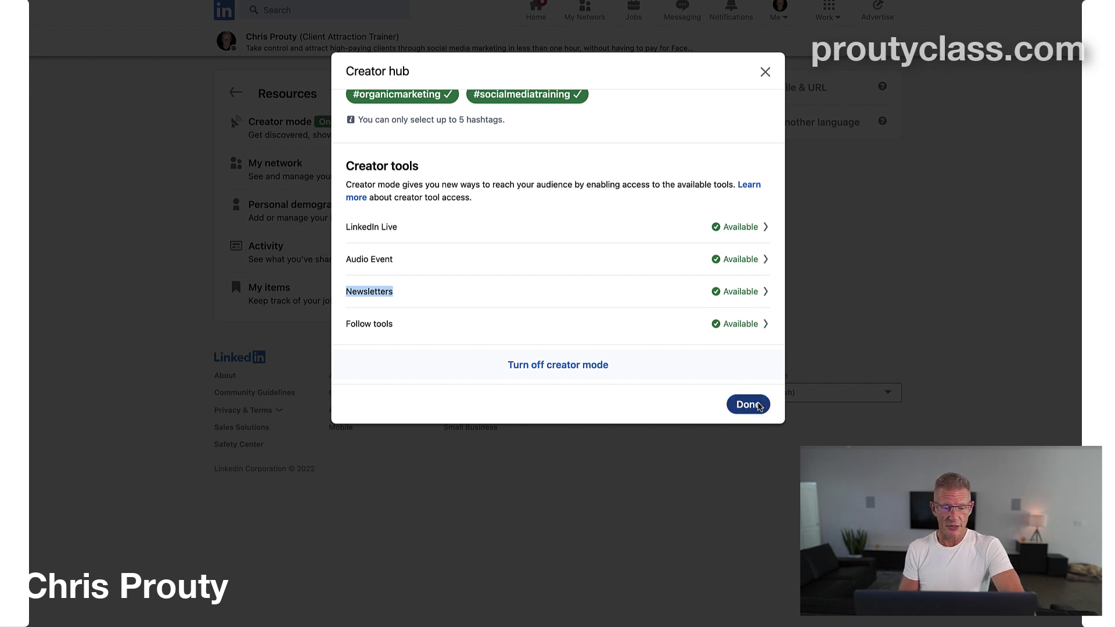
{"action": "left_click", "coordinate": [748, 405]}
- Go to the LinkedIn home feed and start writing a new article
{"action": "left_click", "coordinate": [543, 8]}
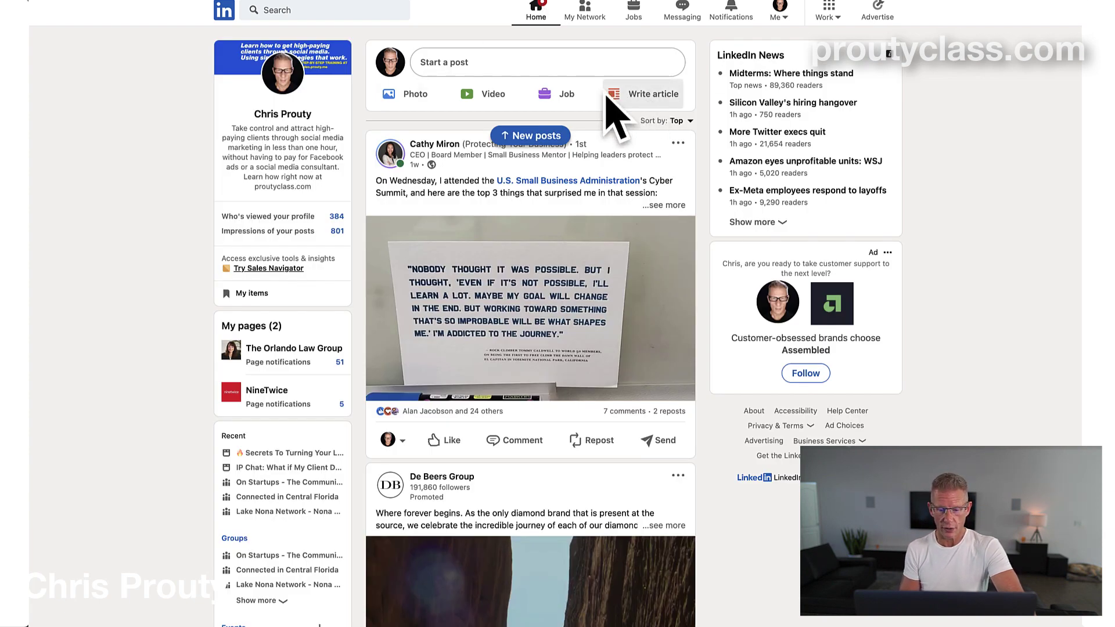
{"action": "left_click", "coordinate": [653, 92]}
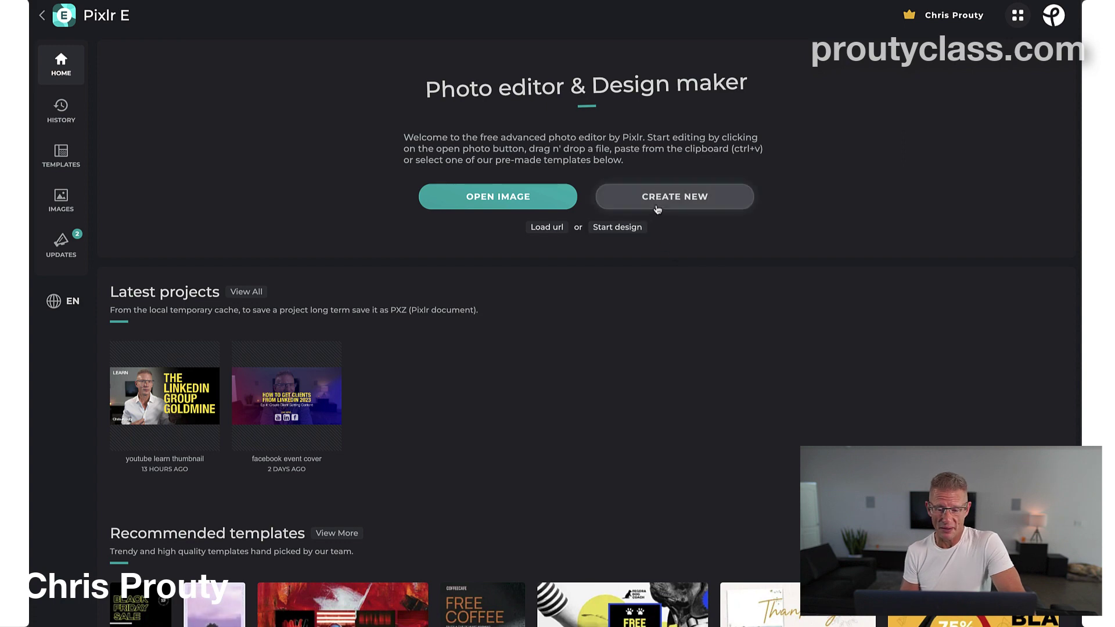
- In Pixlr E, create a new blank image 1280 px wide and 720 px high
{"action": "left_click", "coordinate": [675, 203]}
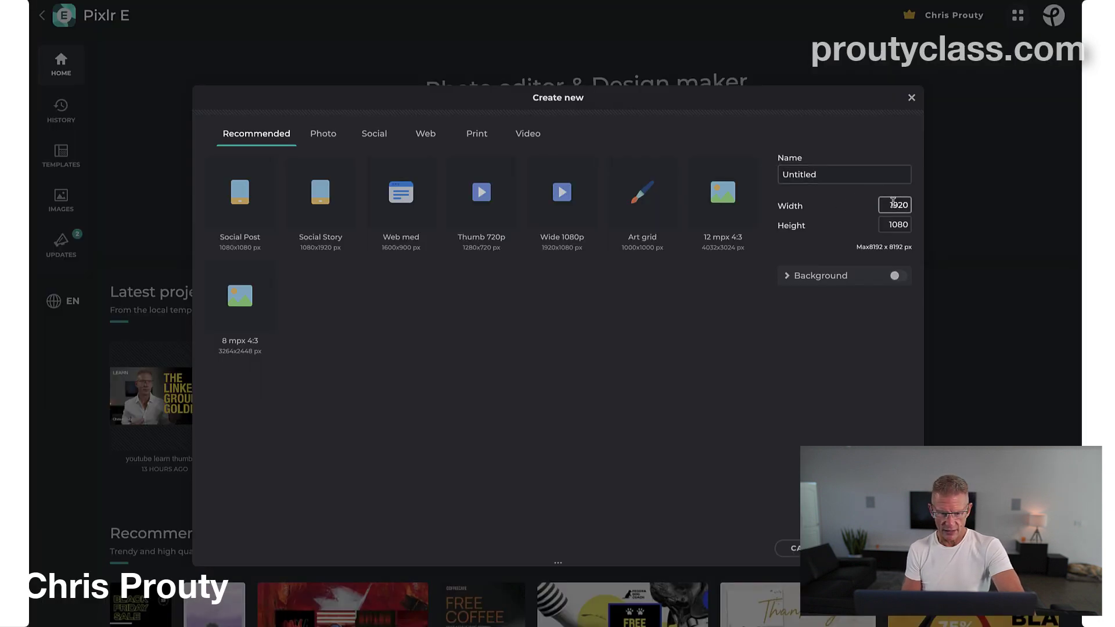
{"action": "double_click", "coordinate": [893, 204]}
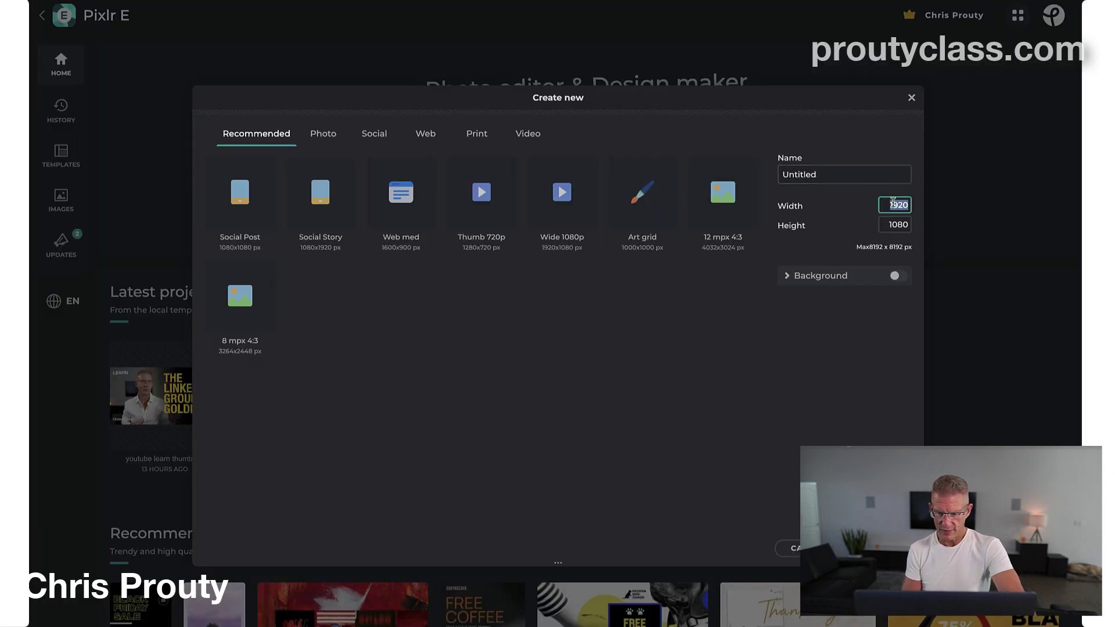
{"action": "type", "text": "12"}
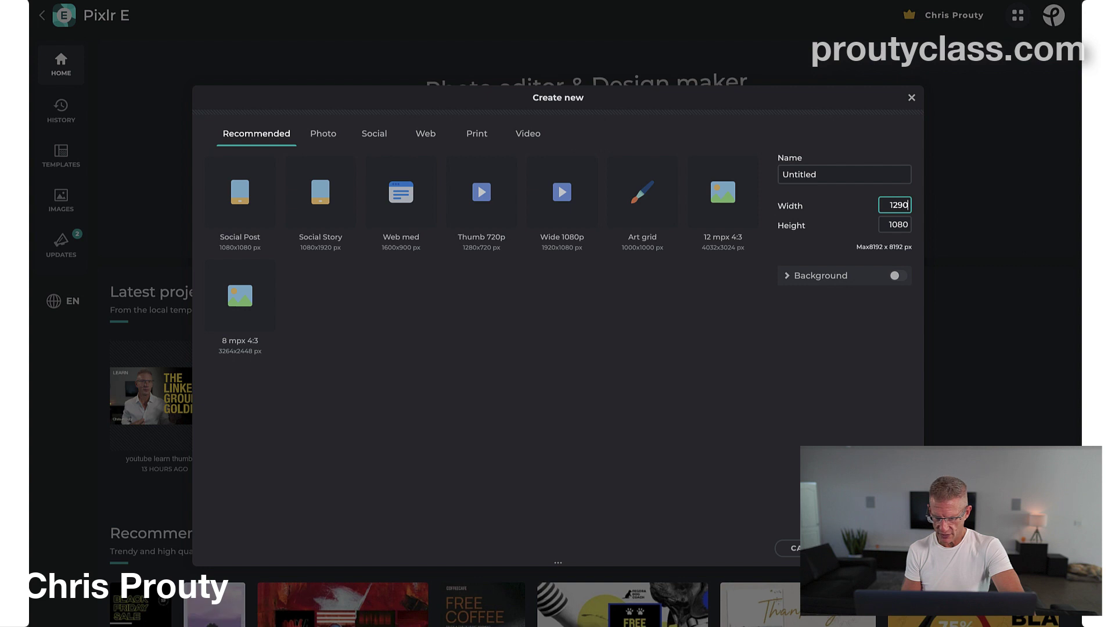
{"action": "type", "text": "80"}
{"action": "key", "text": "Tab"}
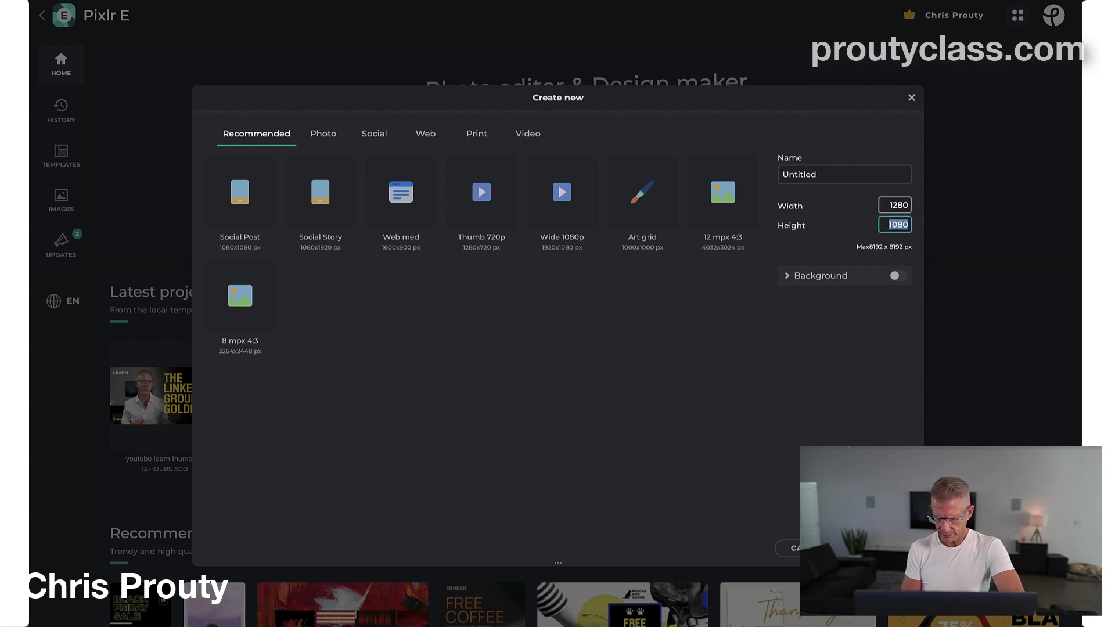
{"action": "type", "text": "720"}
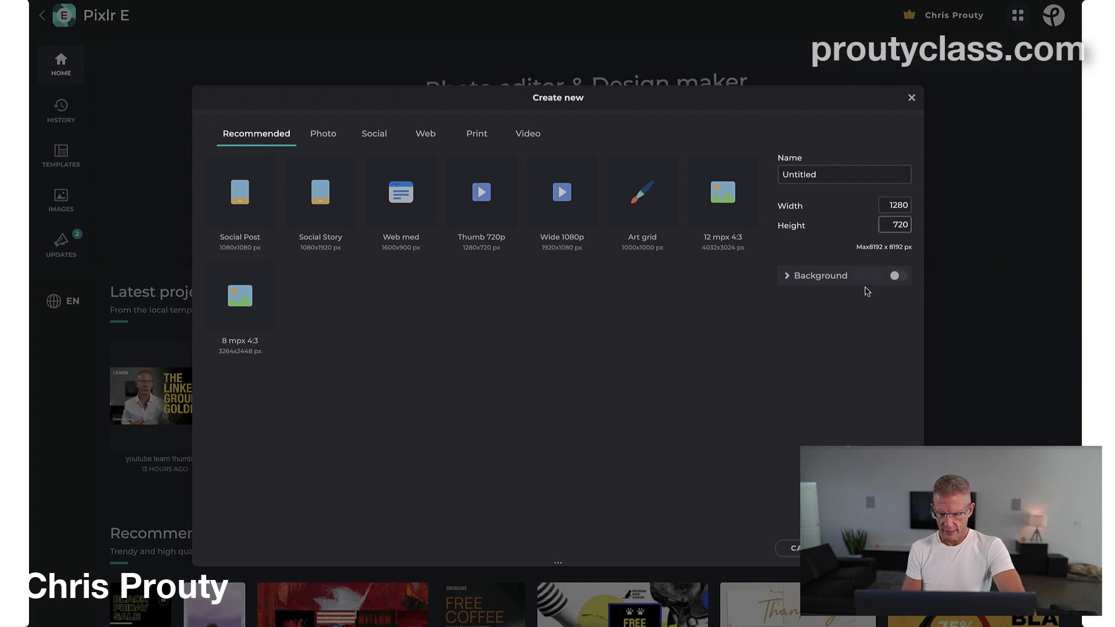
{"action": "left_click", "coordinate": [877, 548]}
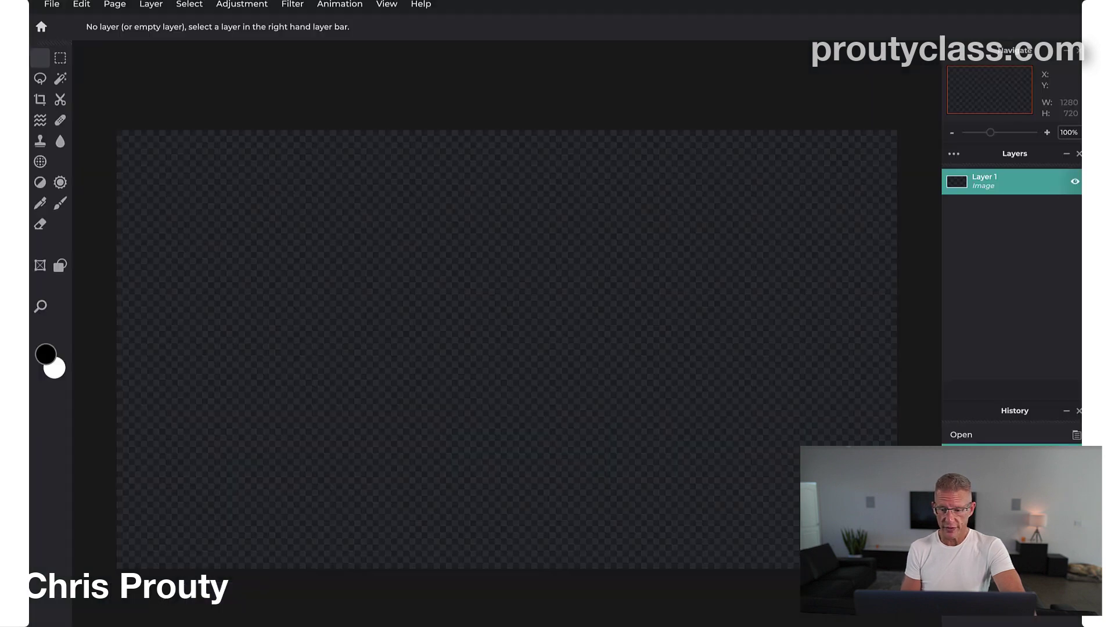
{"action": "scroll", "coordinate": [644, 292], "scroll_direction": "down", "scroll_amount": 5}
{"action": "scroll", "coordinate": [643, 292], "scroll_direction": "up", "scroll_amount": 4}
{"action": "scroll", "coordinate": [643, 292], "scroll_direction": "down", "scroll_amount": 2}
{"action": "scroll", "coordinate": [643, 291], "scroll_direction": "up", "scroll_amount": 3}
{"action": "scroll", "coordinate": [644, 292], "scroll_direction": "down", "scroll_amount": 3}
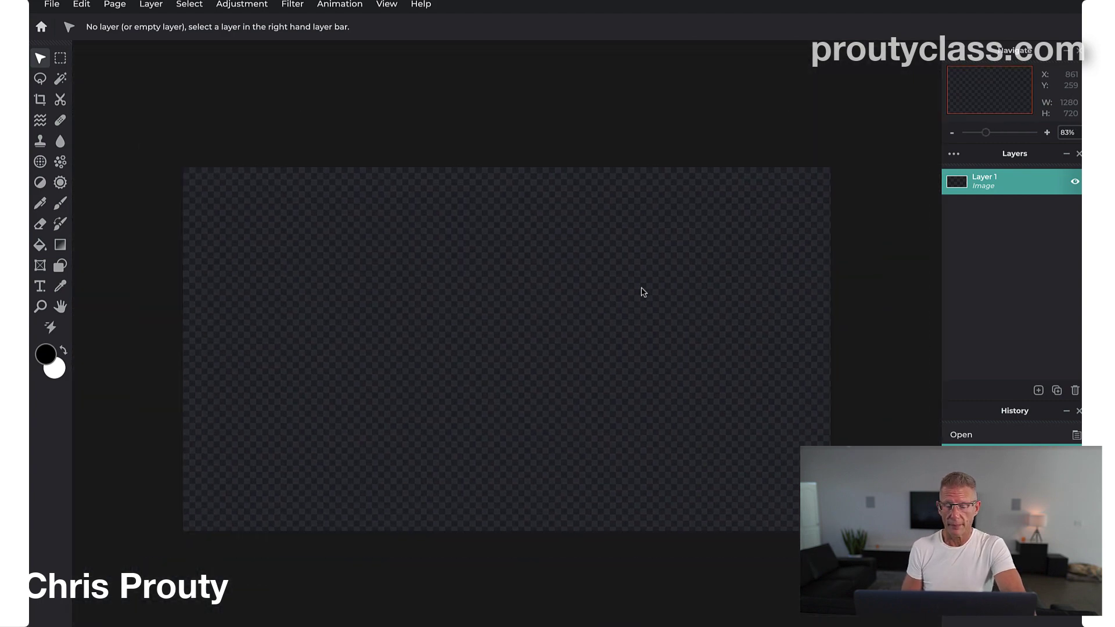
{"action": "scroll", "coordinate": [643, 291], "scroll_direction": "up", "scroll_amount": 3}
{"action": "scroll", "coordinate": [643, 292], "scroll_direction": "down", "scroll_amount": 4}
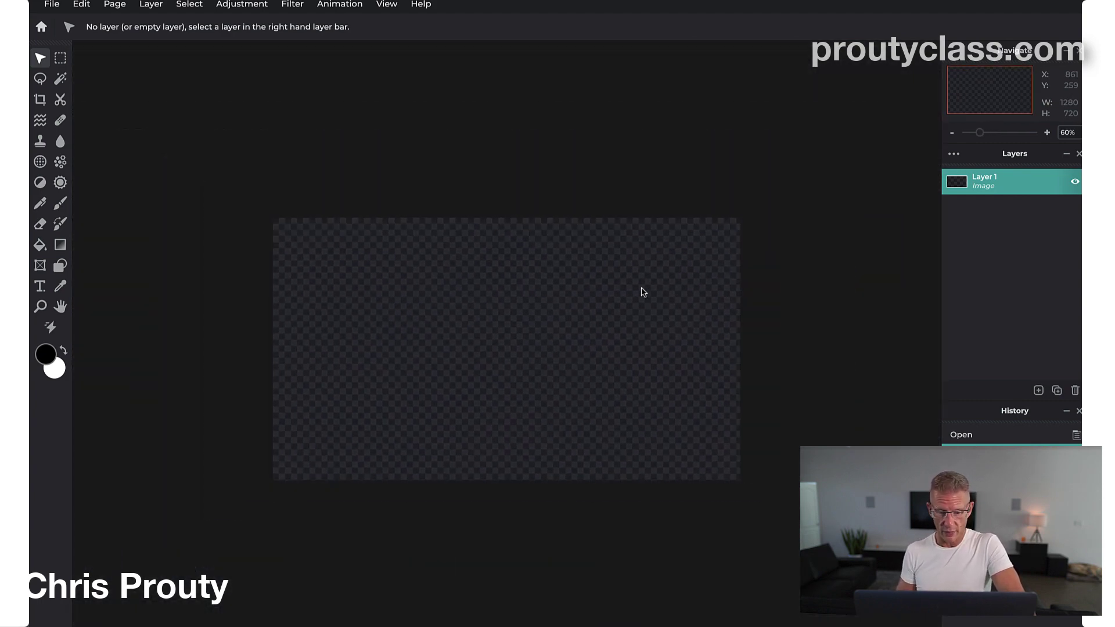
{"action": "scroll", "coordinate": [644, 292], "scroll_direction": "up", "scroll_amount": 4}
{"action": "scroll", "coordinate": [644, 291], "scroll_direction": "down", "scroll_amount": 2}
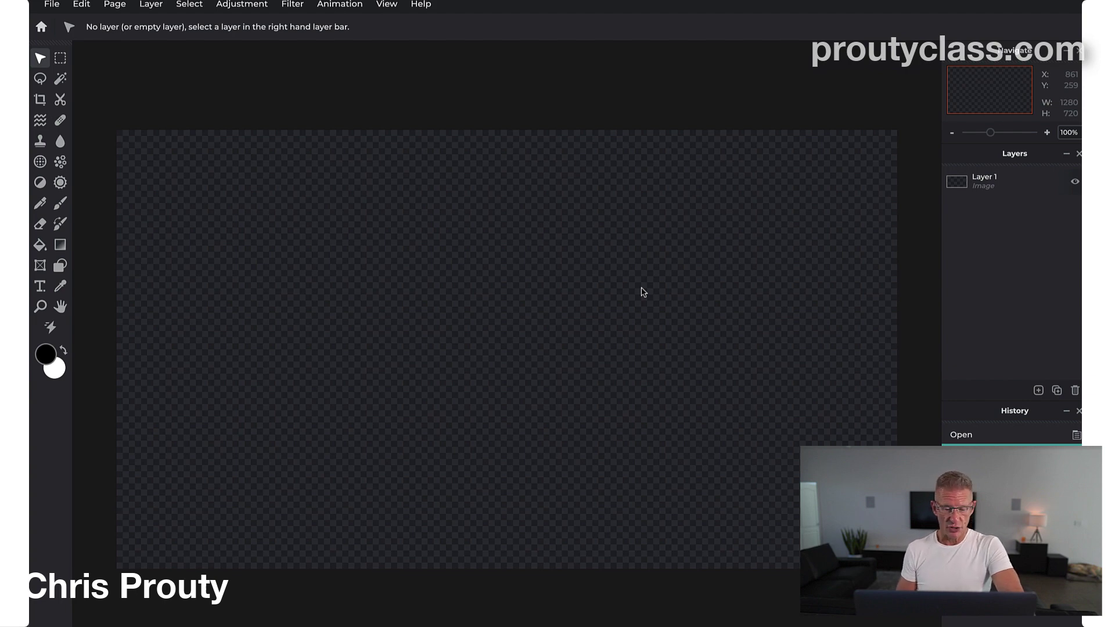
- Bring the screenshot photo from the LinkedIn Content Week folder in Finder into the current Pixlr document as a new layer
{"action": "key", "text": "super+Tab"}
{"action": "key", "text": "super+Tab"}
{"action": "key", "text": "super+Tab"}
{"action": "key", "text": "super+Tab"}
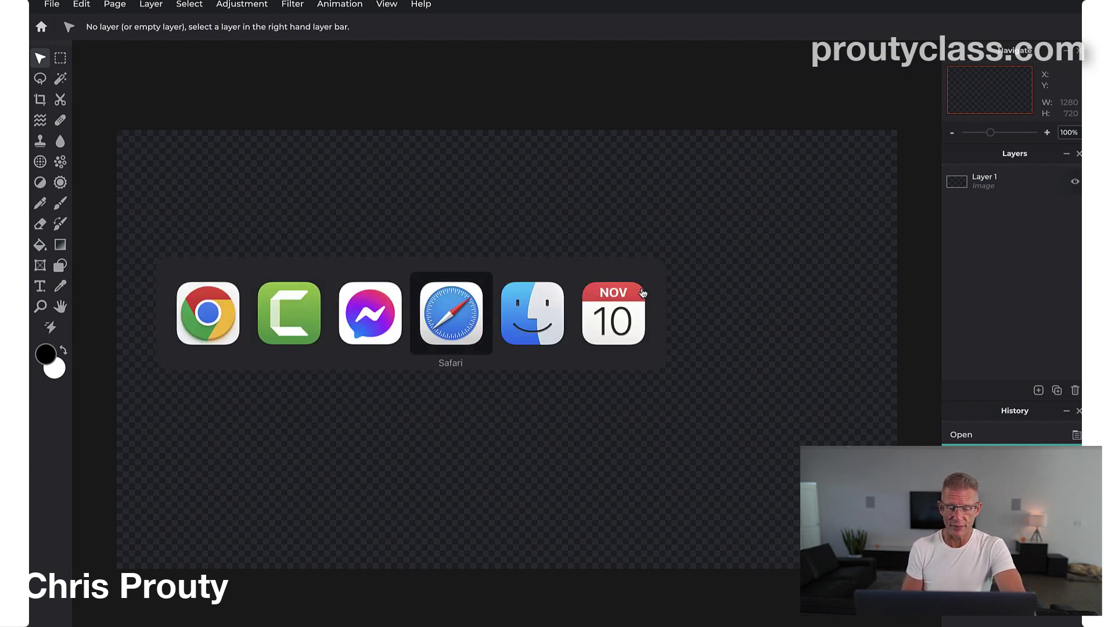
{"action": "left_click", "coordinate": [752, 83]}
{"action": "left_click", "coordinate": [480, 263]}
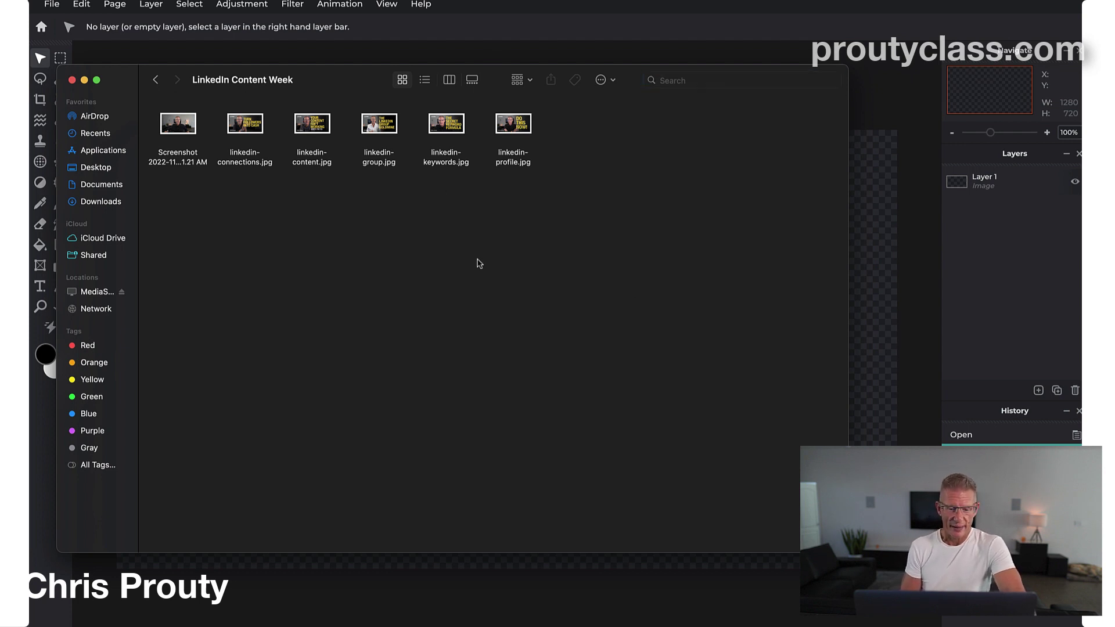
{"action": "left_click_drag", "start_coordinate": [339, 84], "coordinate": [403, 324]}
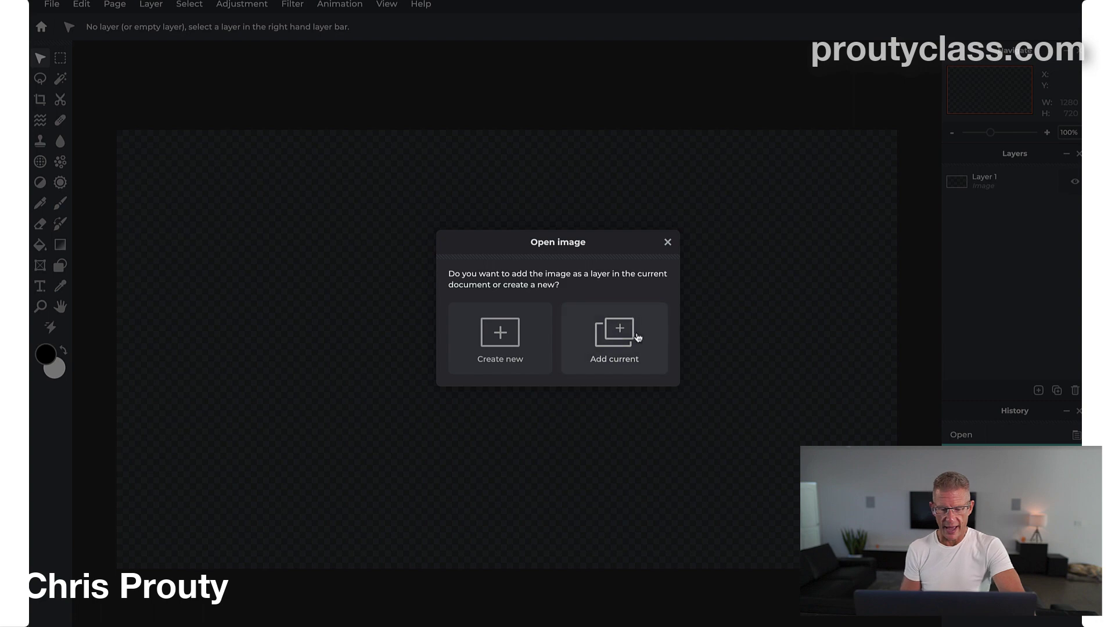
{"action": "left_click", "coordinate": [623, 337]}
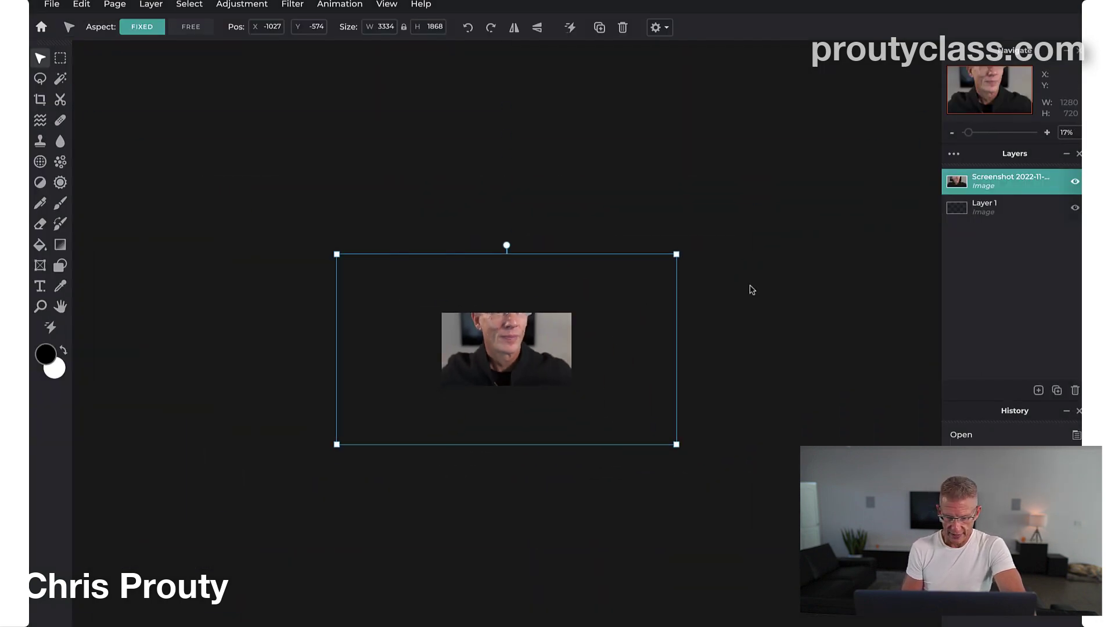
- Scale the photo layer down to about 1316 × 737 px so it fills the canvas, and deselect it
{"action": "left_click_drag", "start_coordinate": [677, 253], "coordinate": [576, 314]}
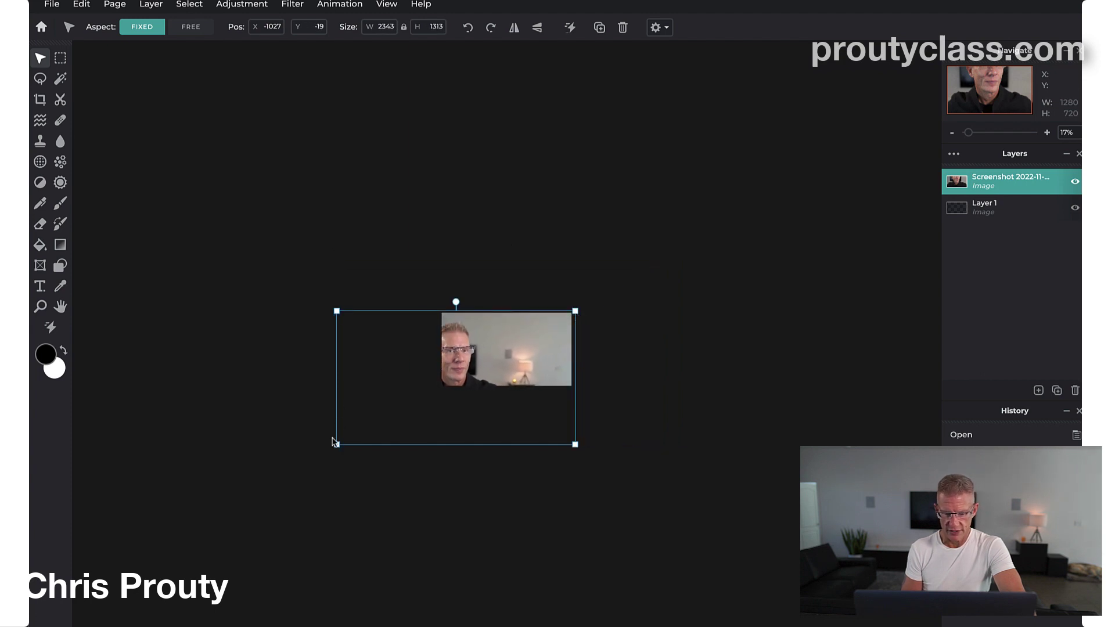
{"action": "left_click_drag", "start_coordinate": [336, 444], "coordinate": [446, 378]}
{"action": "scroll", "coordinate": [446, 378], "scroll_direction": "up", "scroll_amount": 5}
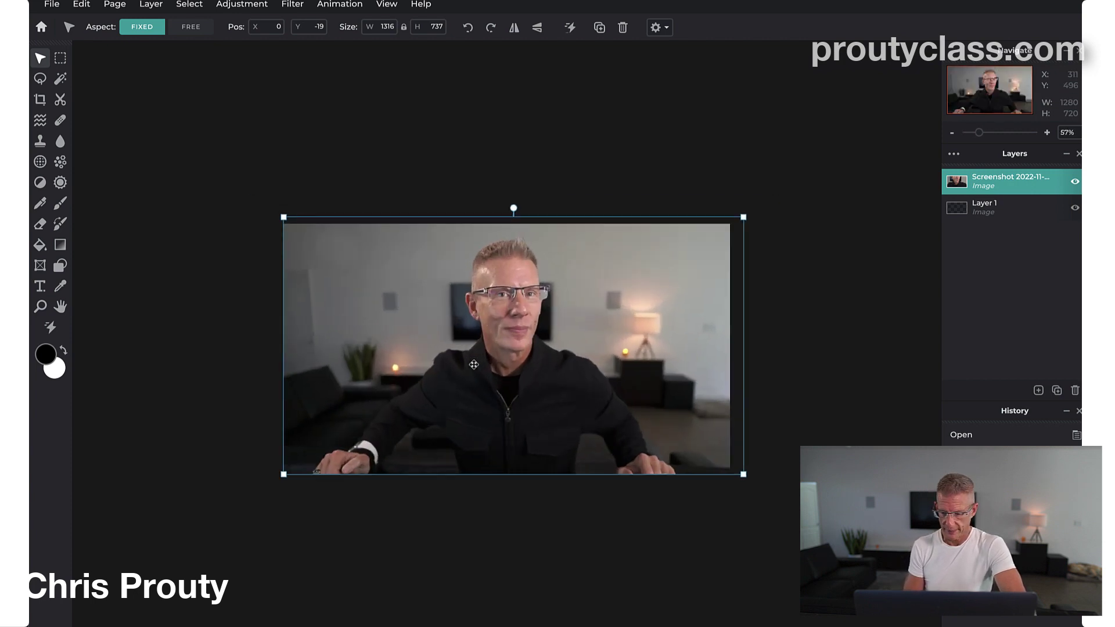
{"action": "scroll", "coordinate": [474, 364], "scroll_direction": "down", "scroll_amount": 3}
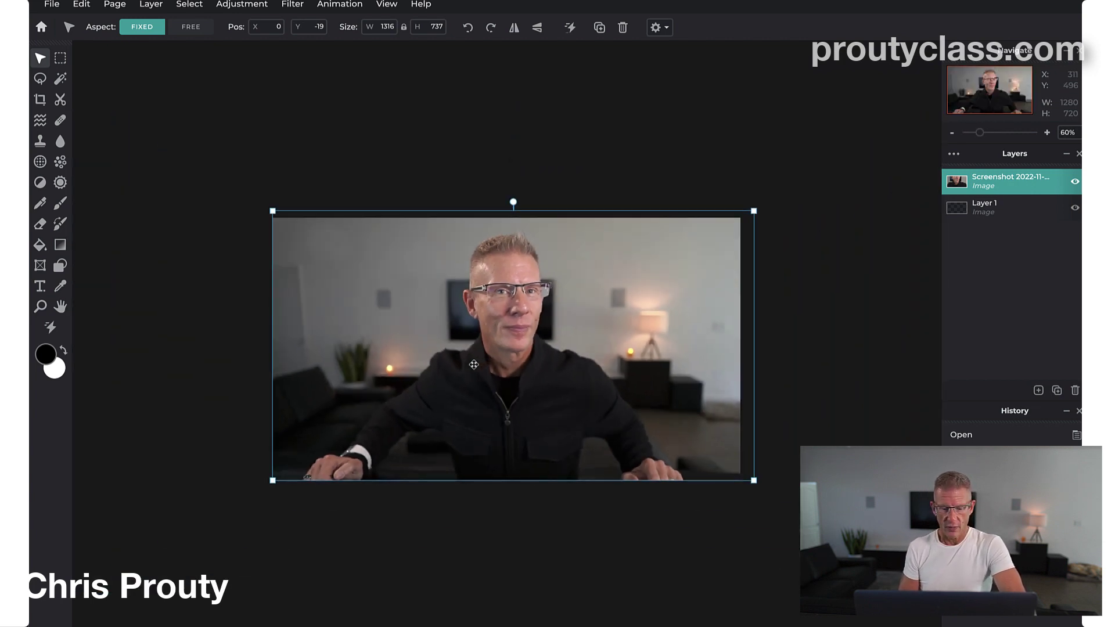
{"action": "scroll", "coordinate": [475, 364], "scroll_direction": "up", "scroll_amount": 4}
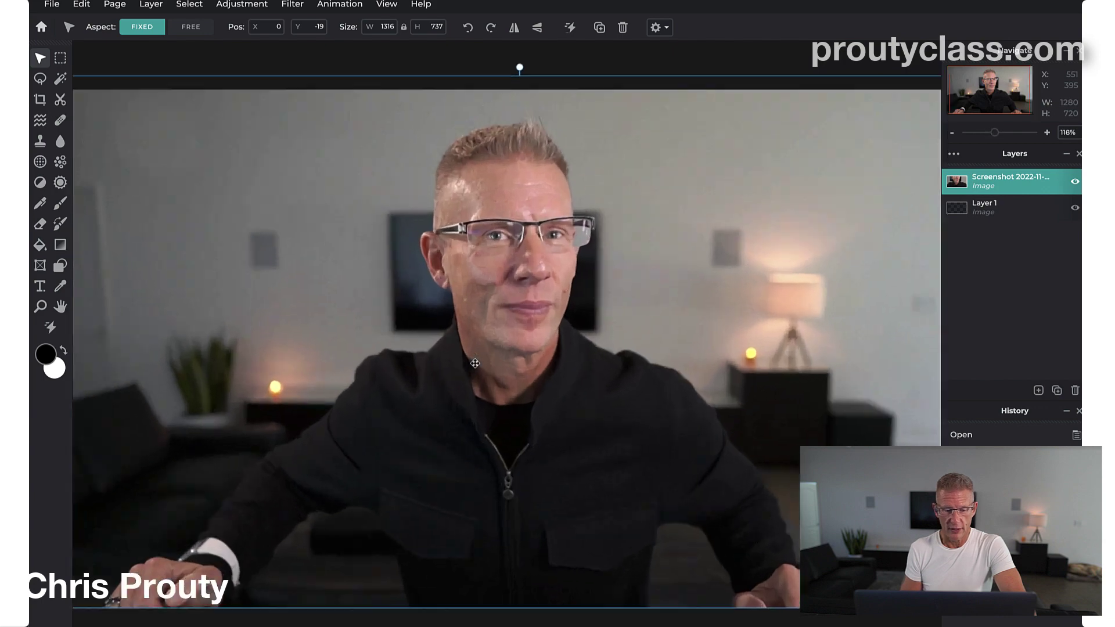
{"action": "scroll", "coordinate": [475, 363], "scroll_direction": "down", "scroll_amount": 4}
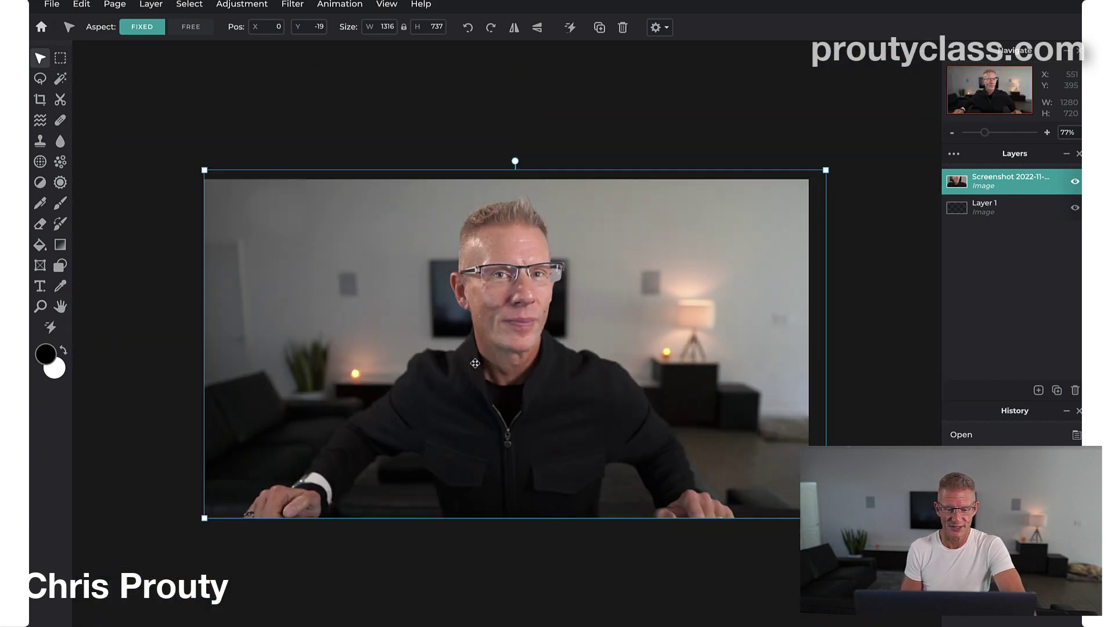
{"action": "left_click", "coordinate": [448, 140]}
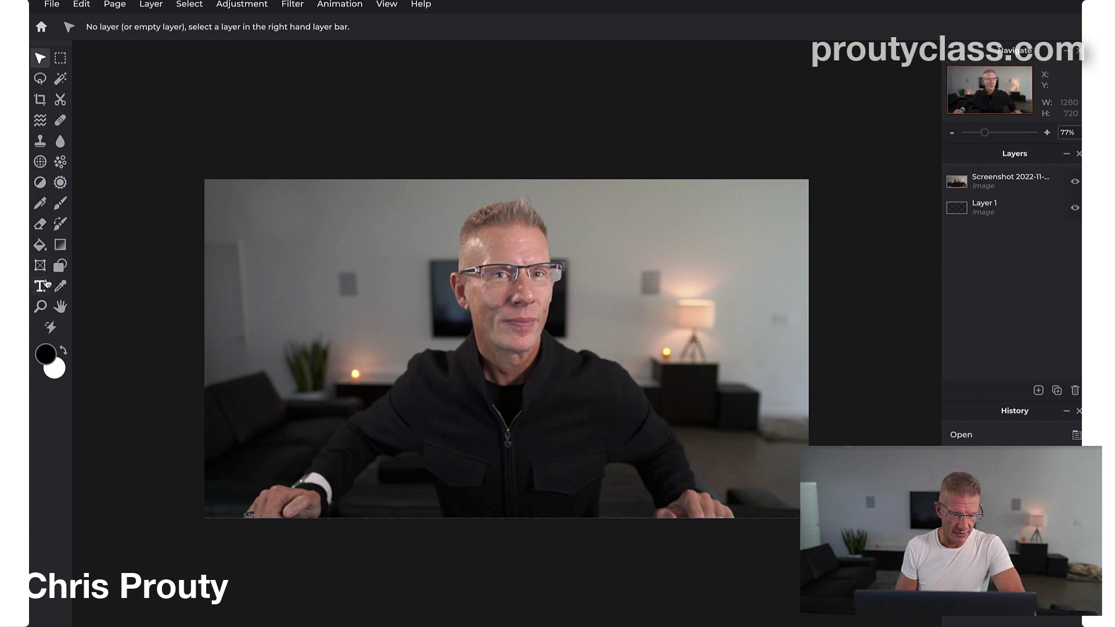
- Add a new text layer over the photo and set its font to Helveticaneuecondensedbold
{"action": "left_click", "coordinate": [46, 284]}
{"action": "left_click", "coordinate": [350, 332]}
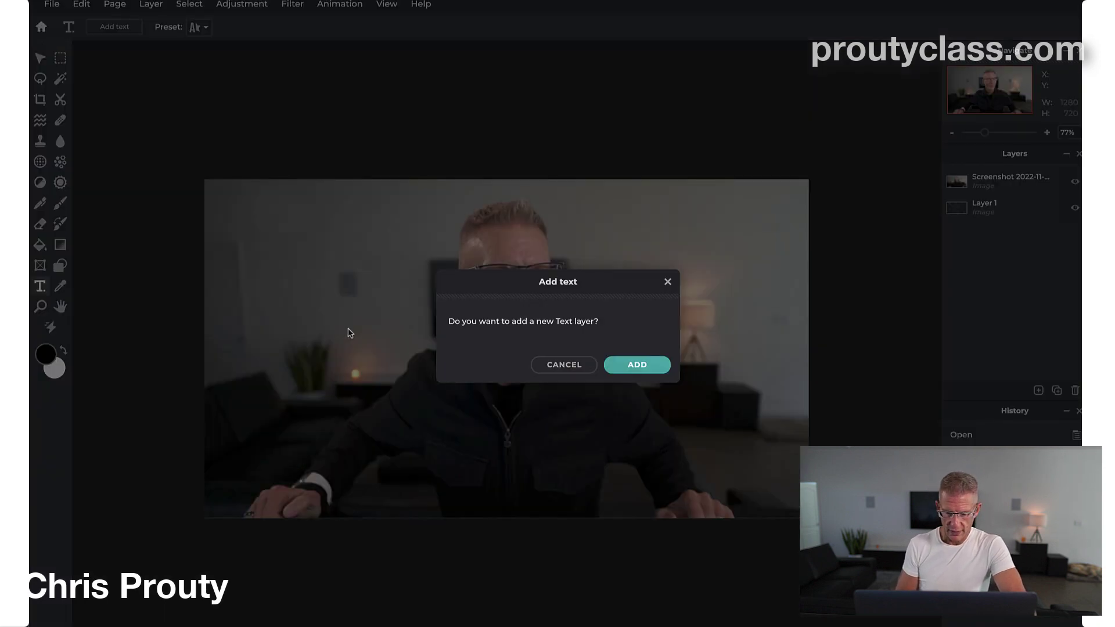
{"action": "left_click", "coordinate": [633, 364]}
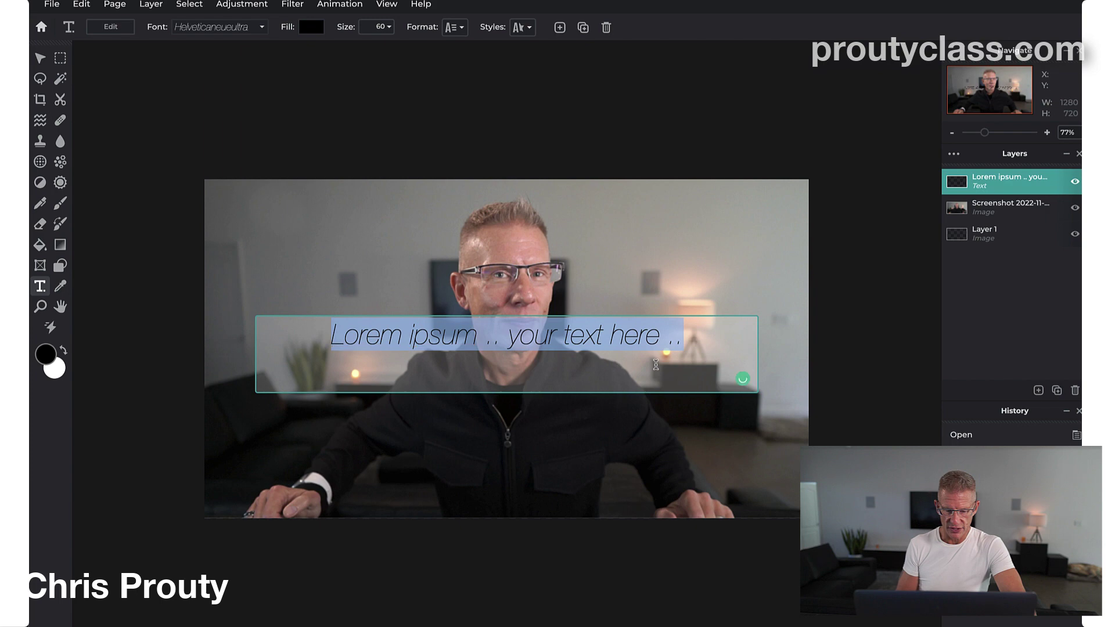
{"action": "left_click", "coordinate": [262, 28]}
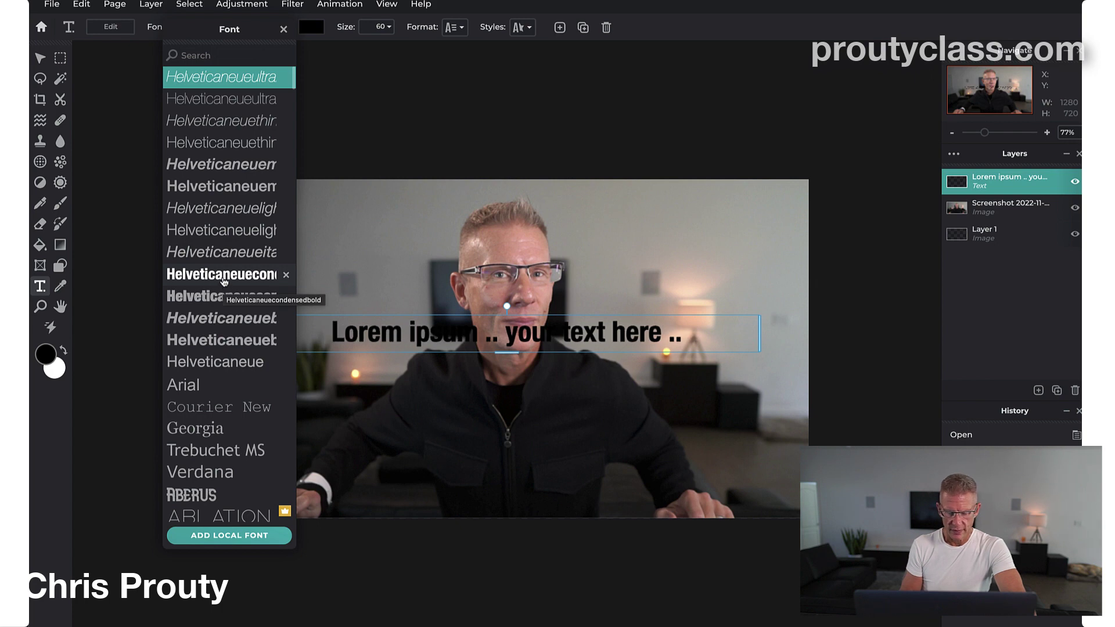
{"action": "left_click", "coordinate": [224, 283]}
- Replace the placeholder text with "HOW TO GET CLIENTS FROM LINKEDIN IN 2023" and position it across the lower chest area of the photo
{"action": "left_click_drag", "start_coordinate": [391, 367], "coordinate": [403, 391]}
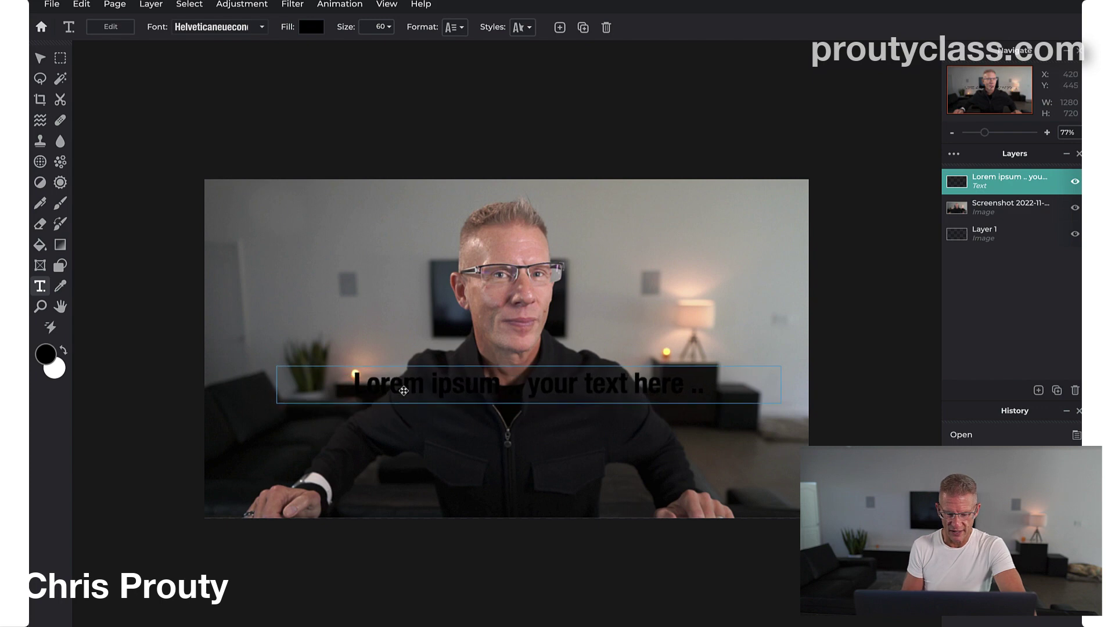
{"action": "double_click", "coordinate": [403, 391]}
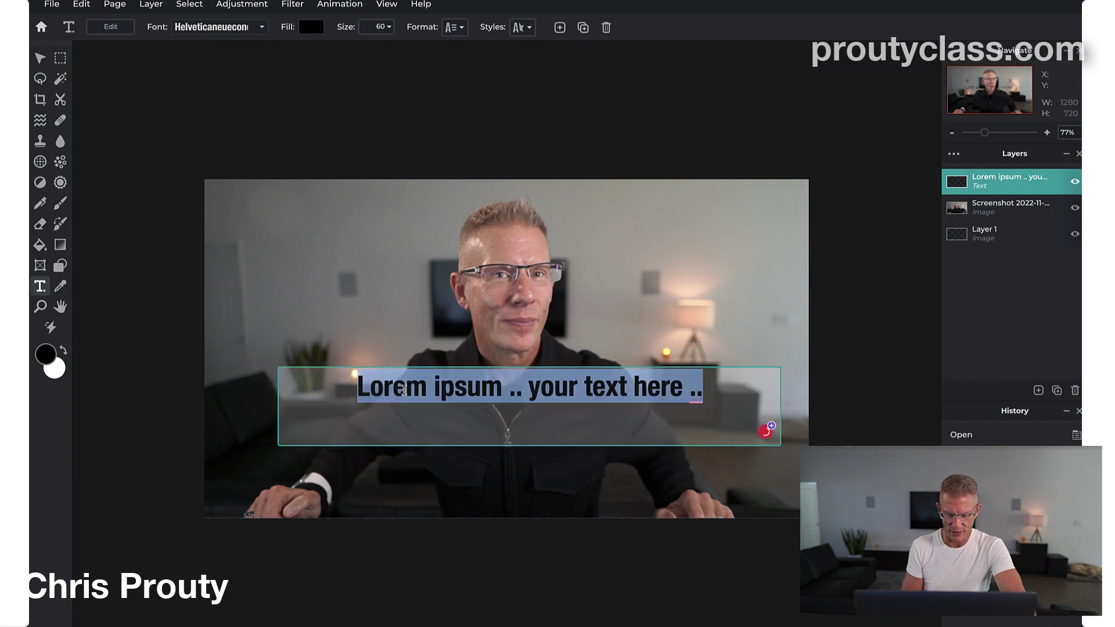
{"action": "type", "text": "HOW "}
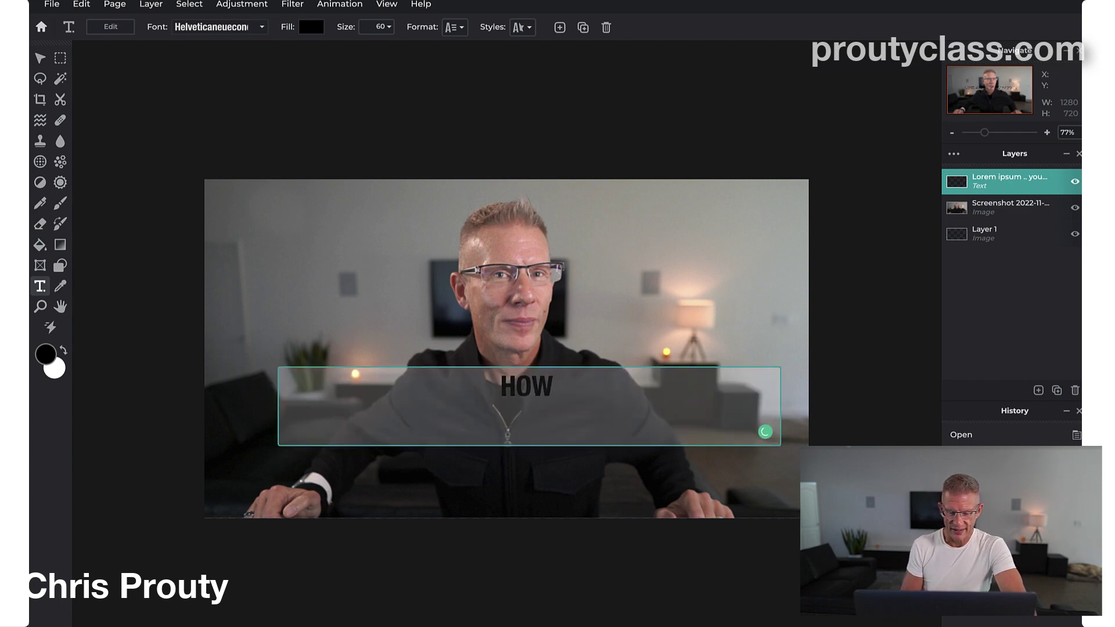
{"action": "type", "text": "TO GET CLIE"}
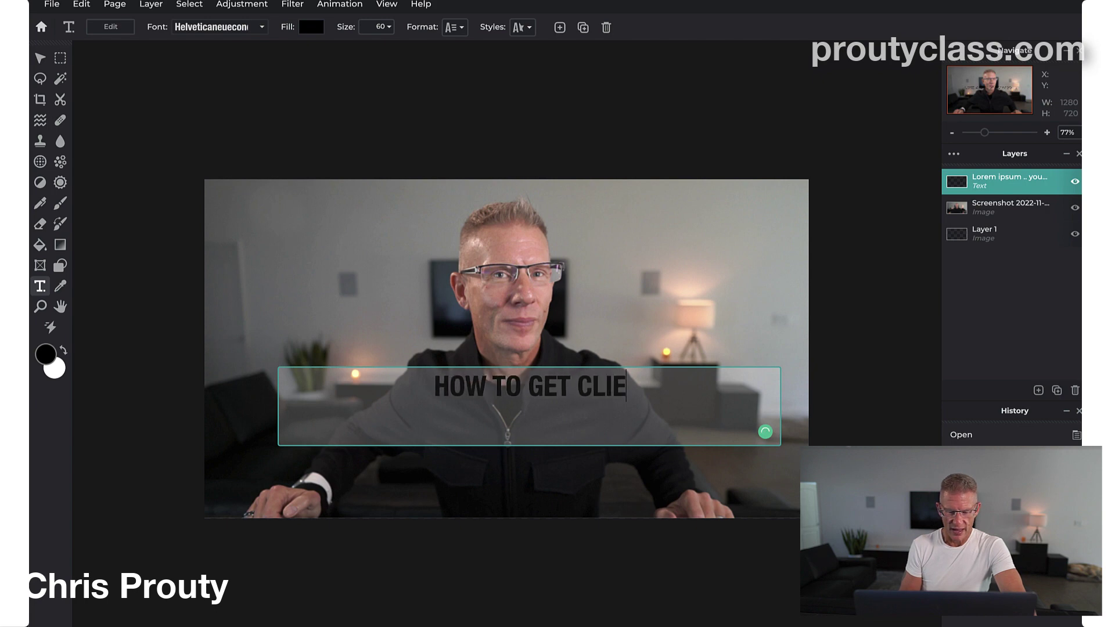
{"action": "type", "text": "NTS FROM LINKEDIN"}
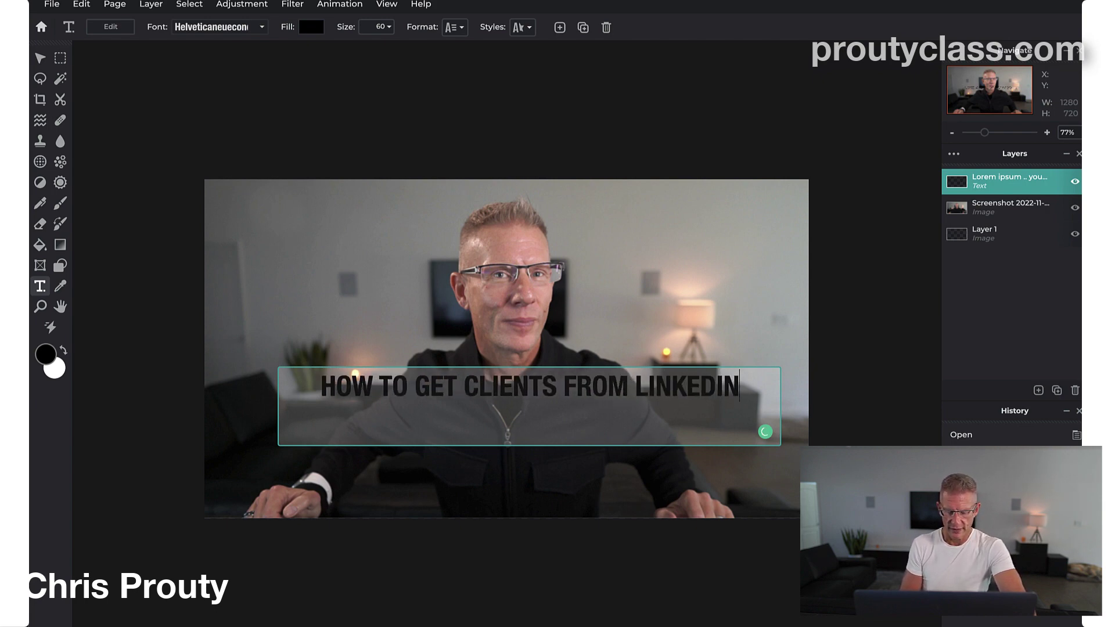
{"action": "type", "text": " IN"}
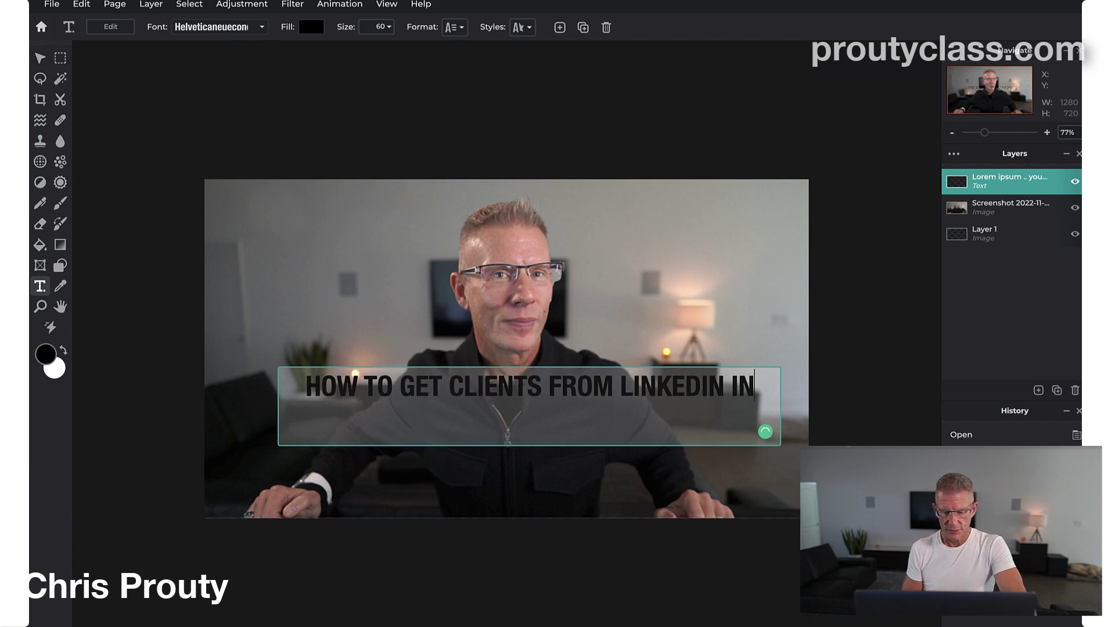
{"action": "type", "text": " 2023"}
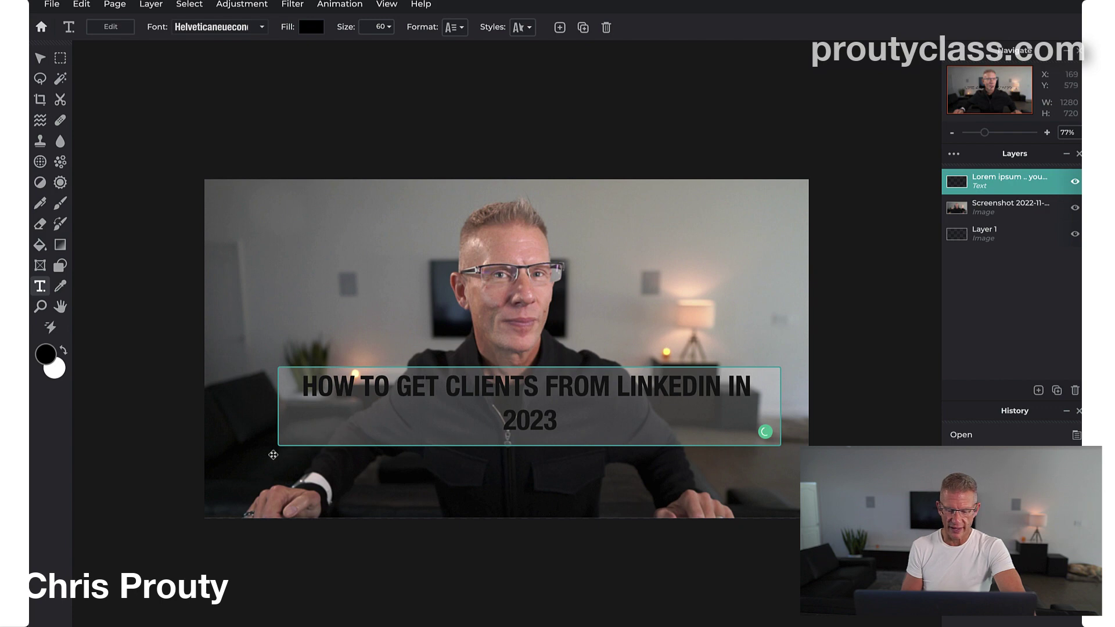
{"action": "left_click", "coordinate": [176, 407]}
{"action": "left_click_drag", "start_coordinate": [571, 381], "coordinate": [552, 395]}
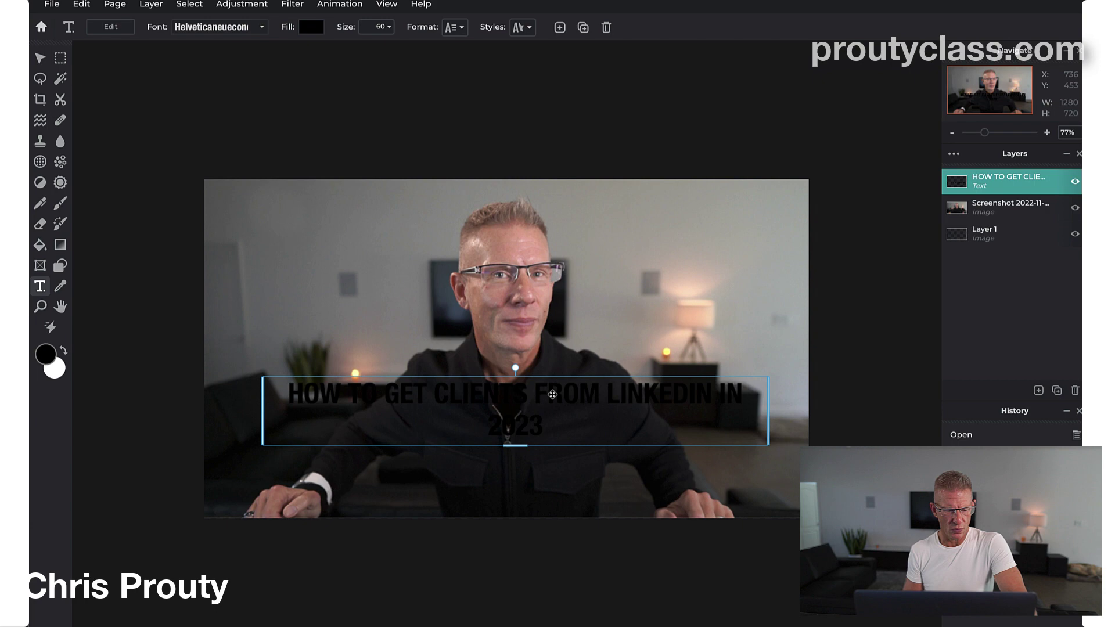
{"action": "left_click", "coordinate": [158, 318]}
- Add an empty layer above the photo layer and draw a black rectangle across the full canvas width over the title text
{"action": "left_click", "coordinate": [61, 267]}
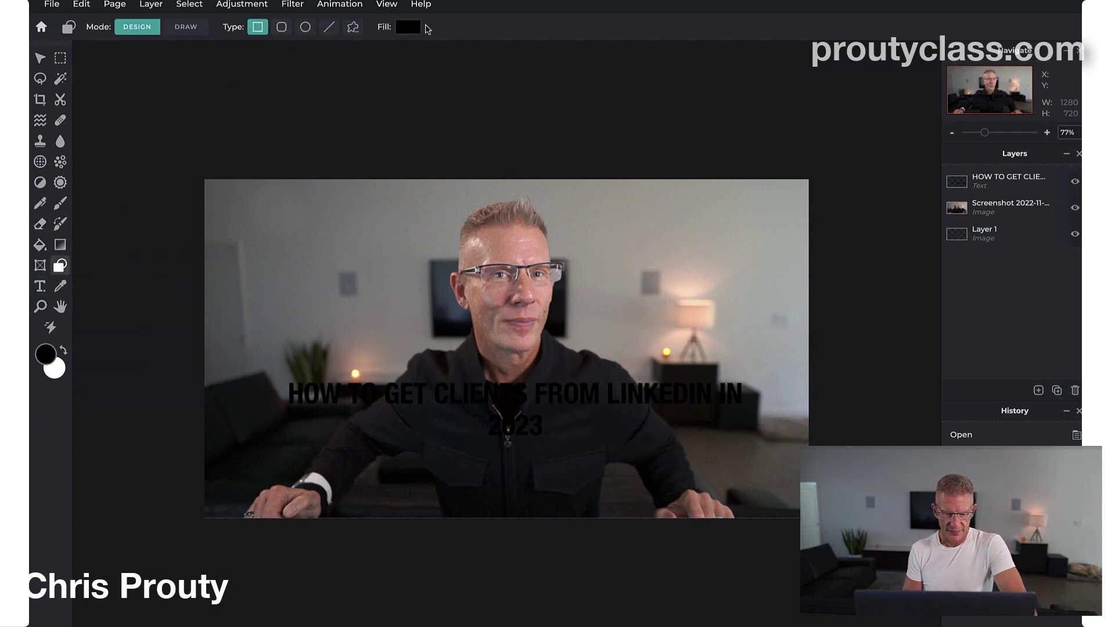
{"action": "left_click", "coordinate": [1002, 207]}
{"action": "left_click", "coordinate": [1038, 390]}
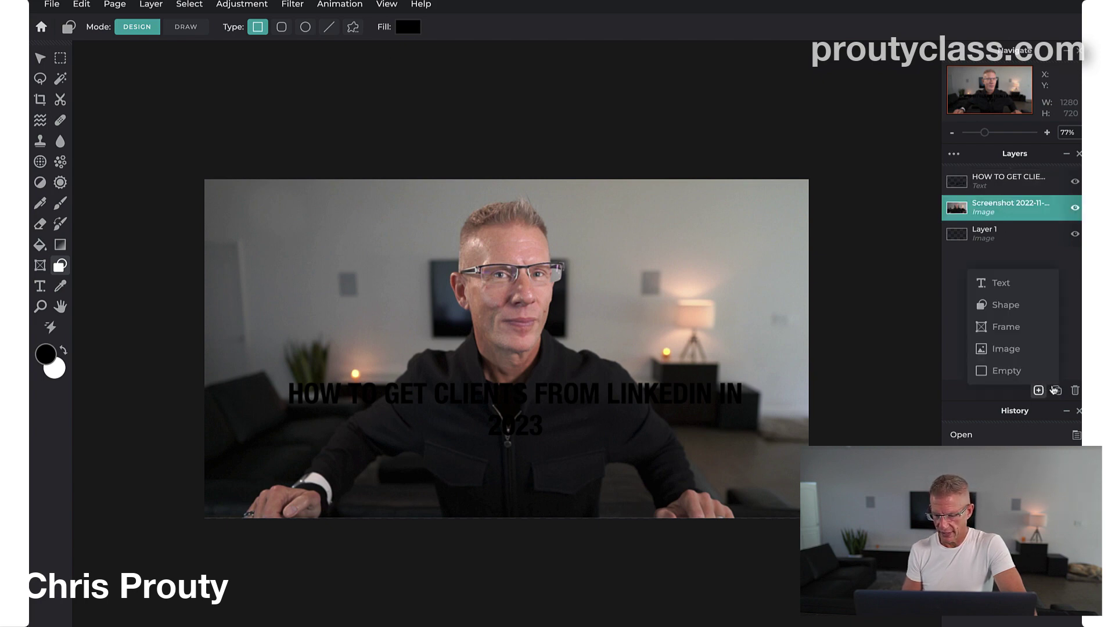
{"action": "left_click", "coordinate": [1006, 371]}
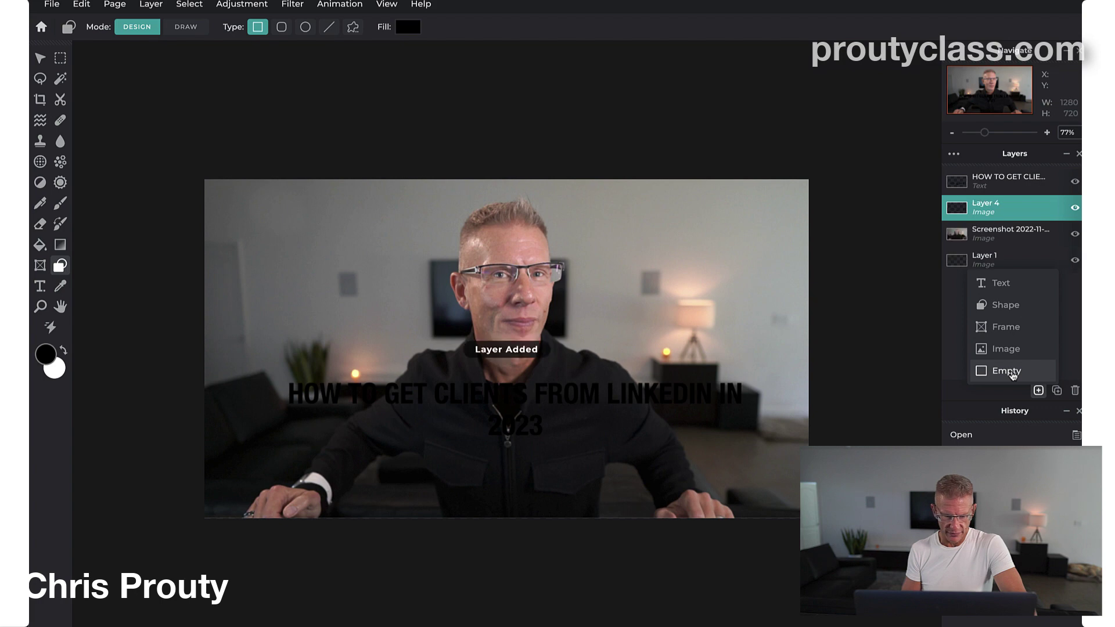
{"action": "left_click_drag", "start_coordinate": [199, 367], "coordinate": [815, 451]}
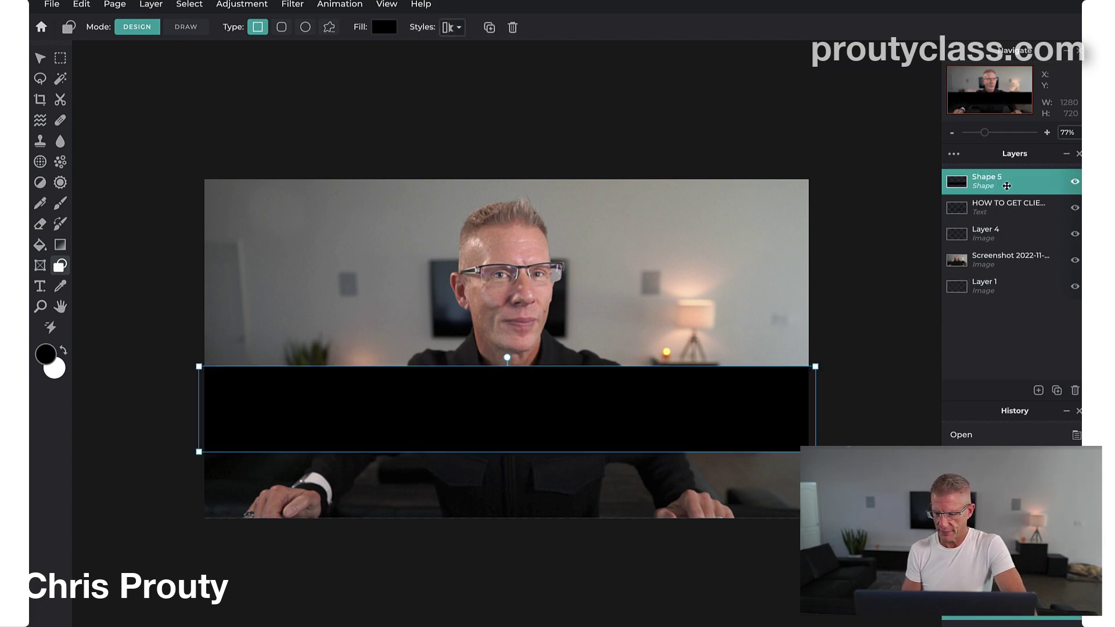
- Move the black rectangle's layer beneath the title text layer and open the rectangle's layer settings
{"action": "left_click_drag", "start_coordinate": [1002, 189], "coordinate": [999, 218]}
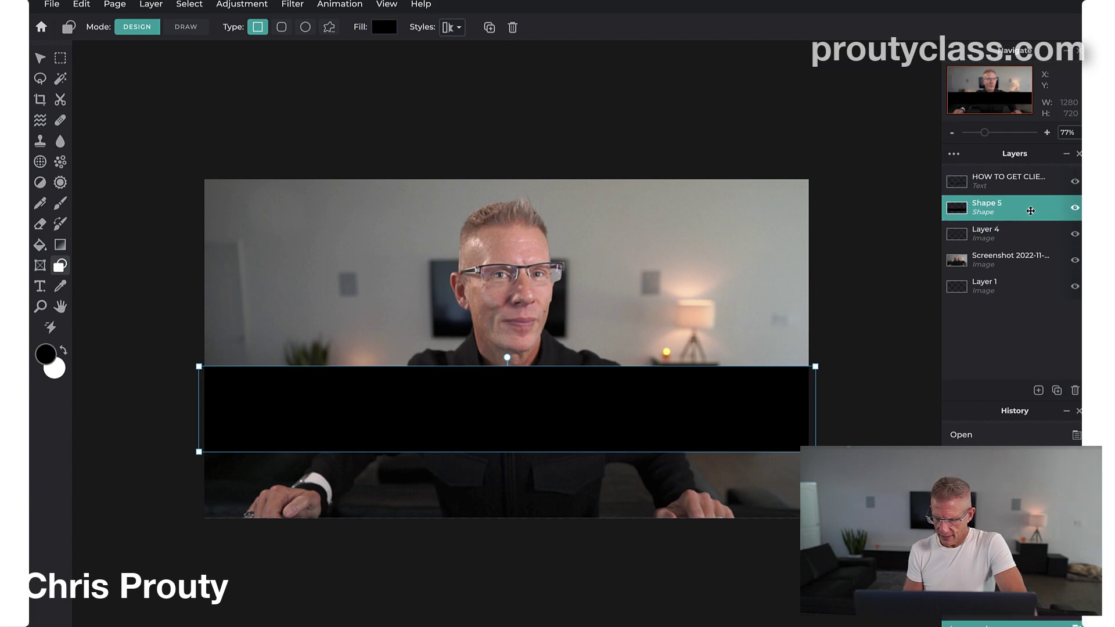
{"action": "double_click", "coordinate": [999, 208]}
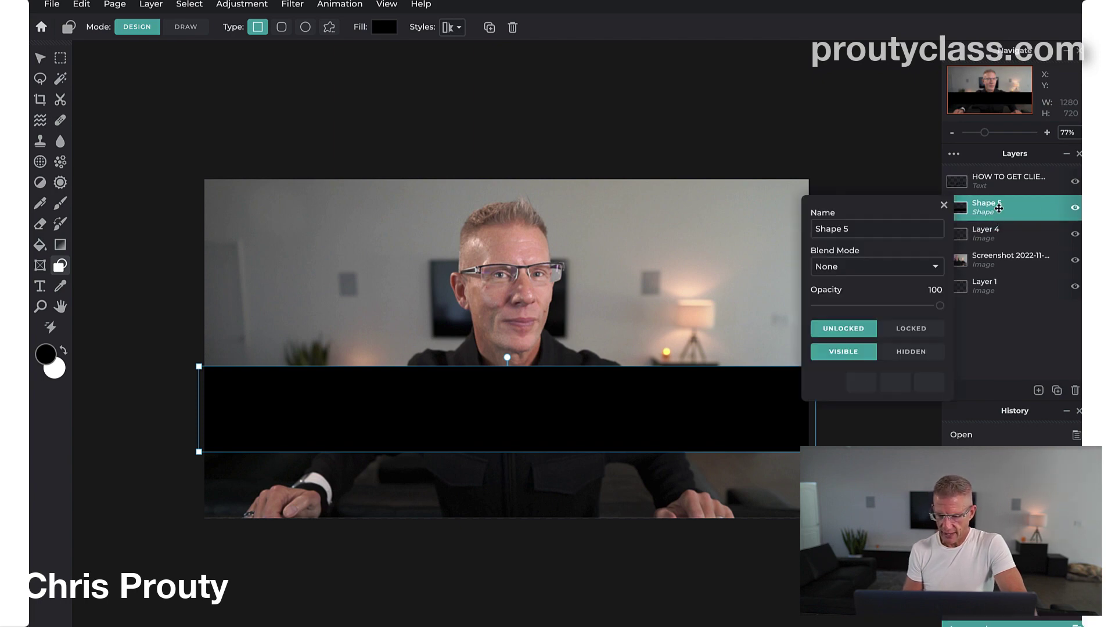
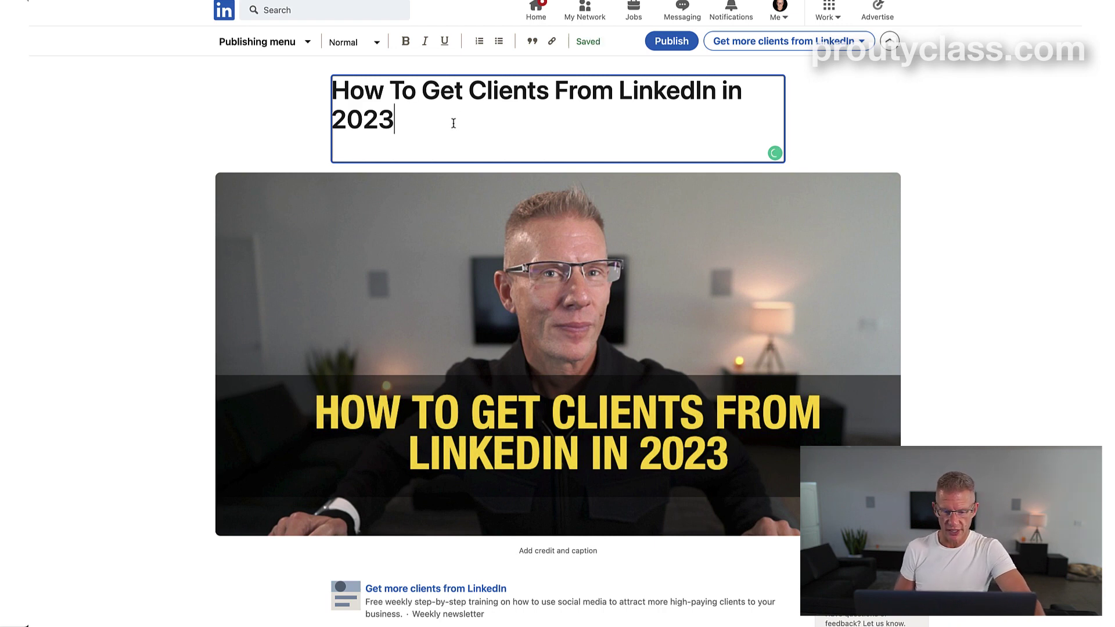
- Replace the LinkedIn article title with "The Future of LinkedIn Marketing (2023) - How to Use This Powerful Platform to Grow Your Business"
{"action": "left_click", "coordinate": [116, 171]}
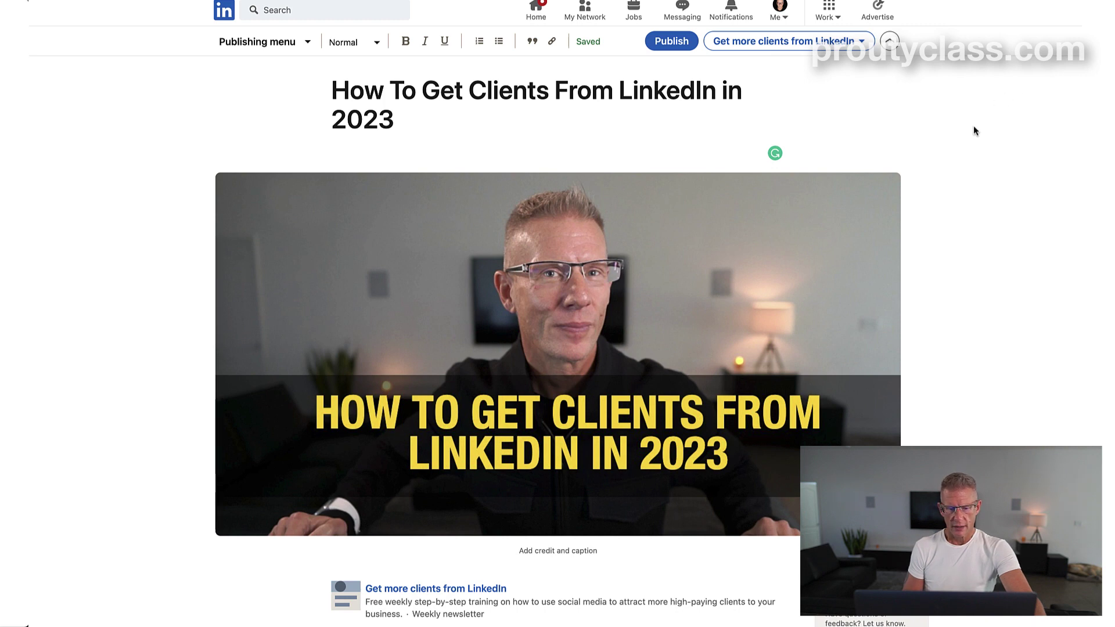
{"action": "scroll", "coordinate": [974, 126], "scroll_direction": "down", "scroll_amount": 3}
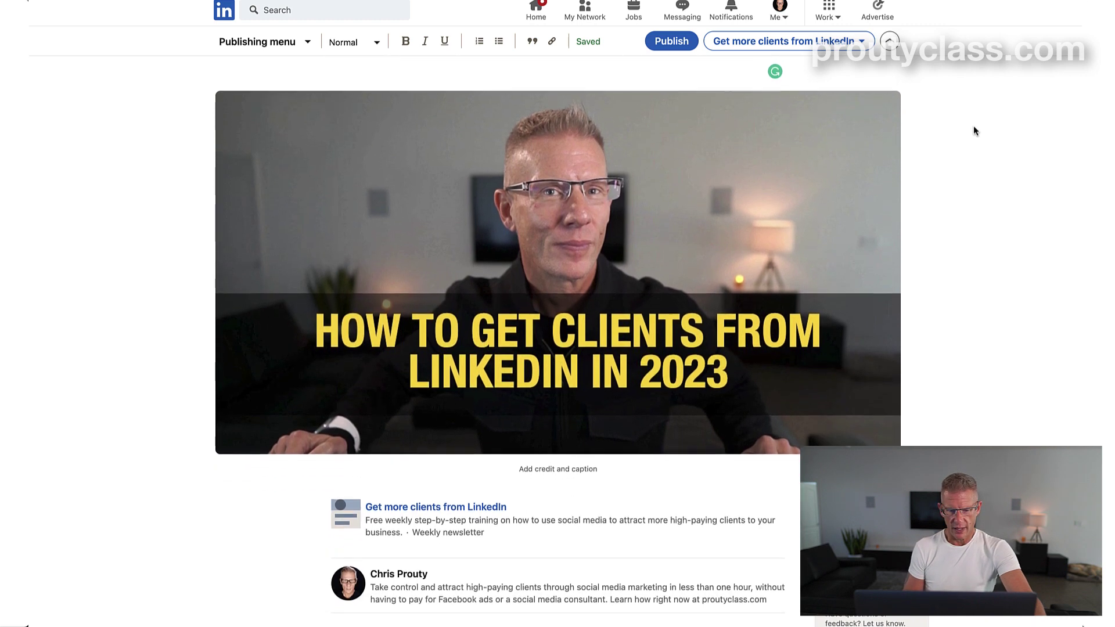
{"action": "scroll", "coordinate": [973, 125], "scroll_direction": "up", "scroll_amount": 3}
{"action": "scroll", "coordinate": [973, 125], "scroll_direction": "down", "scroll_amount": 2}
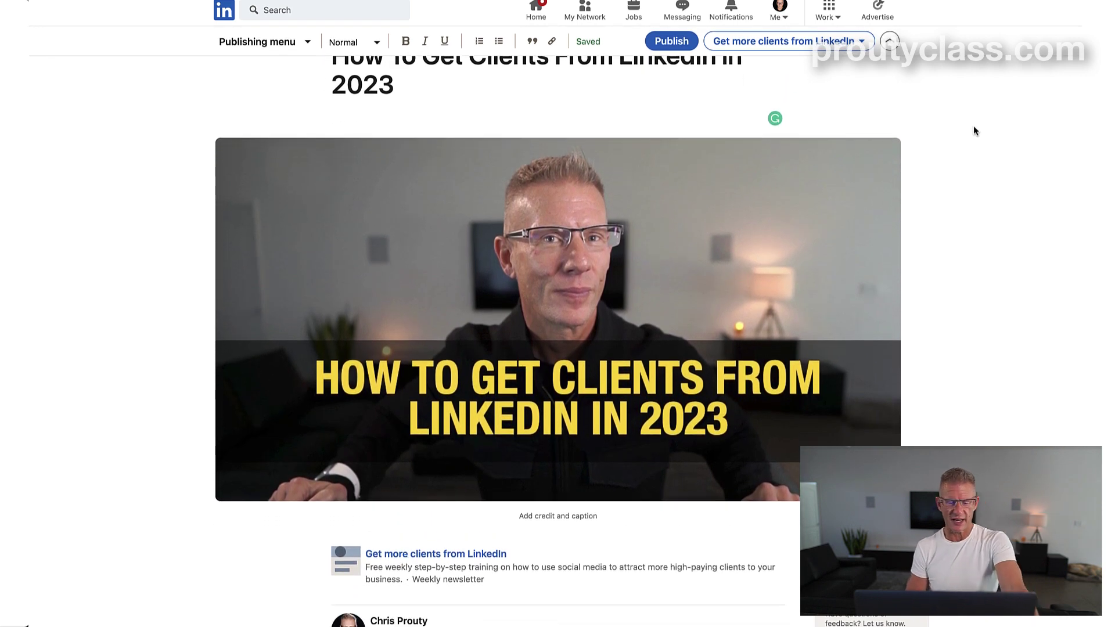
{"action": "scroll", "coordinate": [974, 126], "scroll_direction": "up", "scroll_amount": 2}
{"action": "left_click_drag", "start_coordinate": [846, 135], "coordinate": [332, 87]}
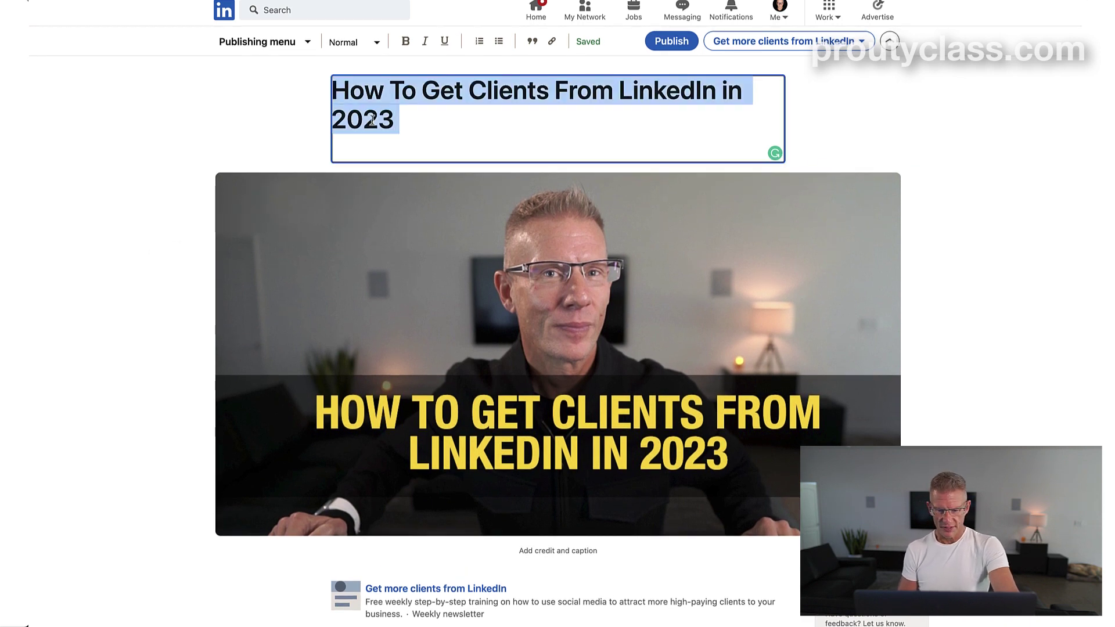
{"action": "type", "text": "The Future of LinkedIn Marketing (2023) - How to Use This Powerful Platform to Grow Your Business"}
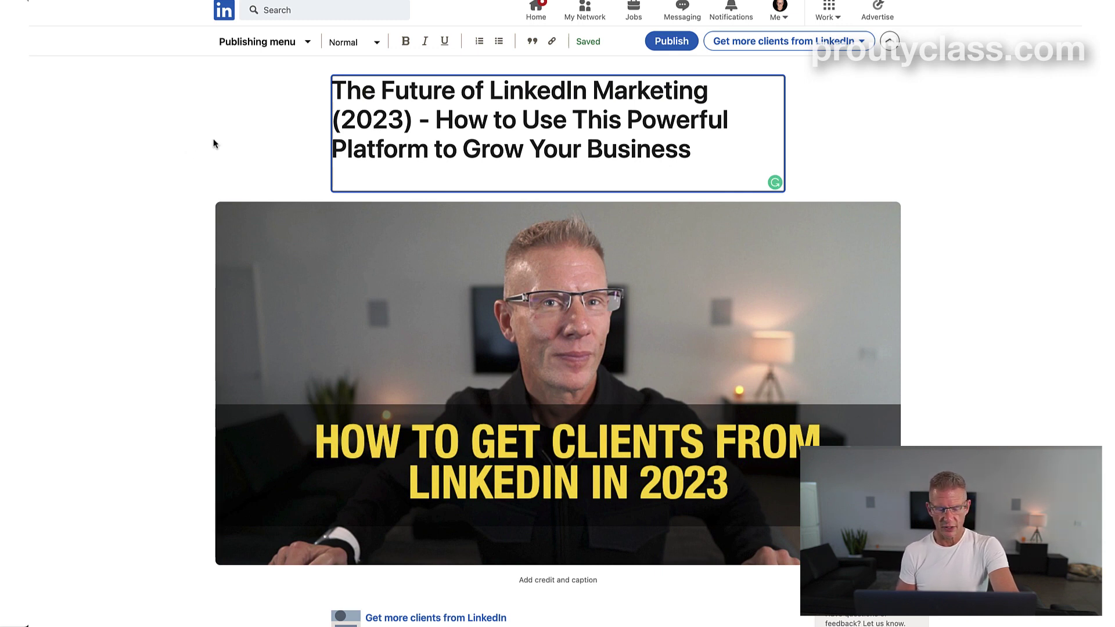
{"action": "left_click", "coordinate": [160, 205]}
- Add "How To Get Clients From A LinkedIn Profile (The Smart Way)" and the intro paragraph to the article body, removing the extra blank line between them
{"action": "scroll", "coordinate": [161, 204], "scroll_direction": "down", "scroll_amount": 1}
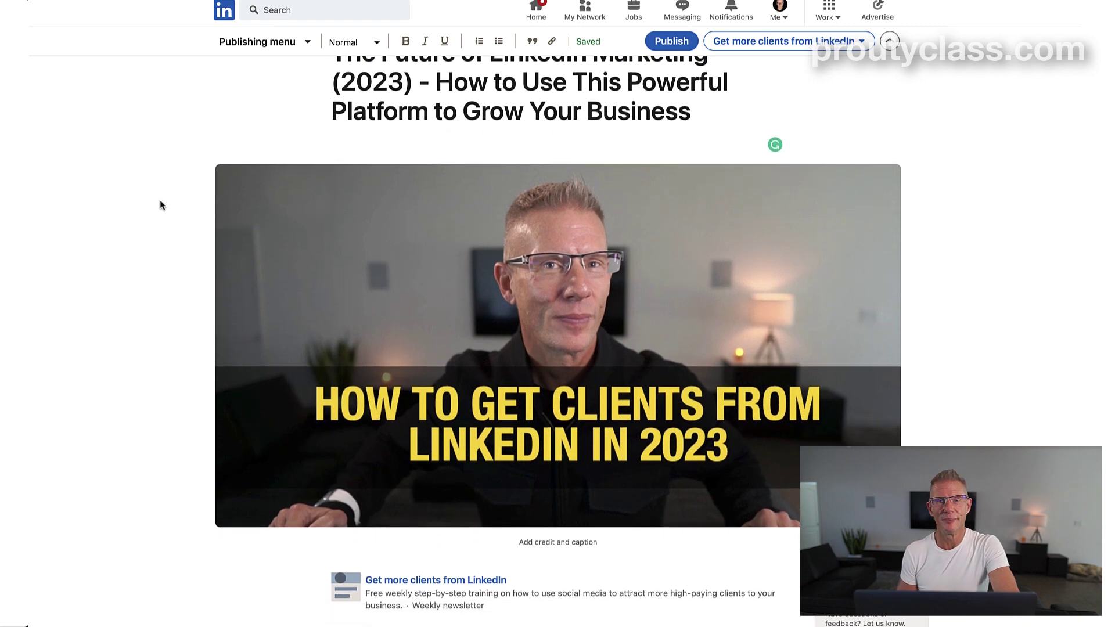
{"action": "scroll", "coordinate": [161, 205], "scroll_direction": "up", "scroll_amount": 1}
{"action": "scroll", "coordinate": [160, 205], "scroll_direction": "down", "scroll_amount": 3}
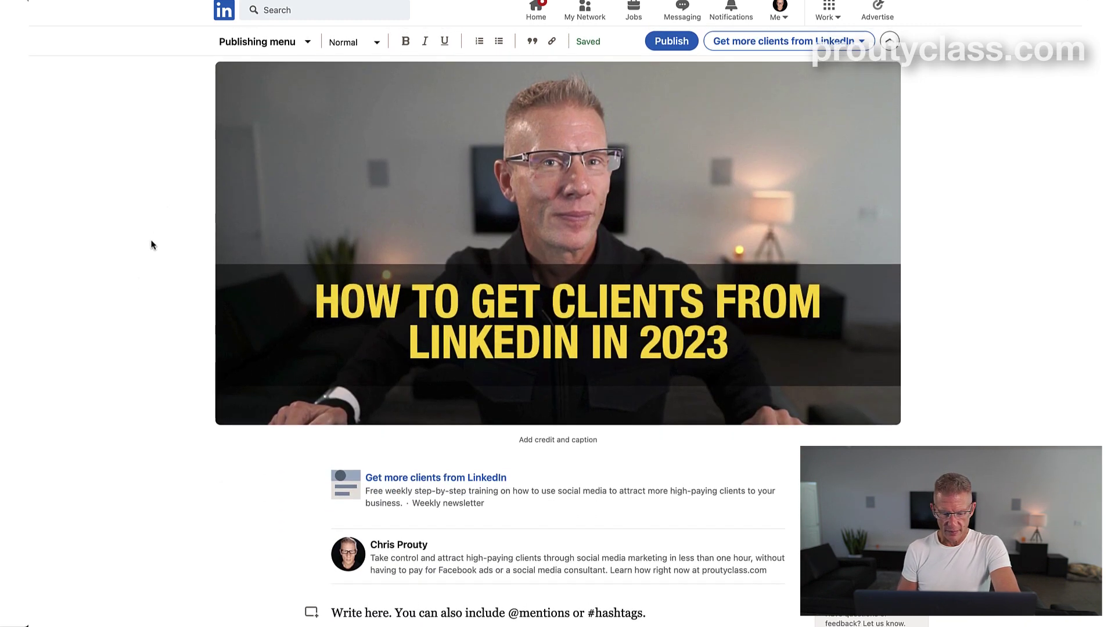
{"action": "left_click", "coordinate": [385, 615]}
{"action": "type", "text": "How To Get Clients From A LinkedIn Profile (The Smart Way)  LinkedIn is a powerful tool for professionals. But you need to use it to its full potential. In this video, I share tips on optimizing your LinkedIn profile so that you can make the best first impression possible and make a buck or two while you are at it."}
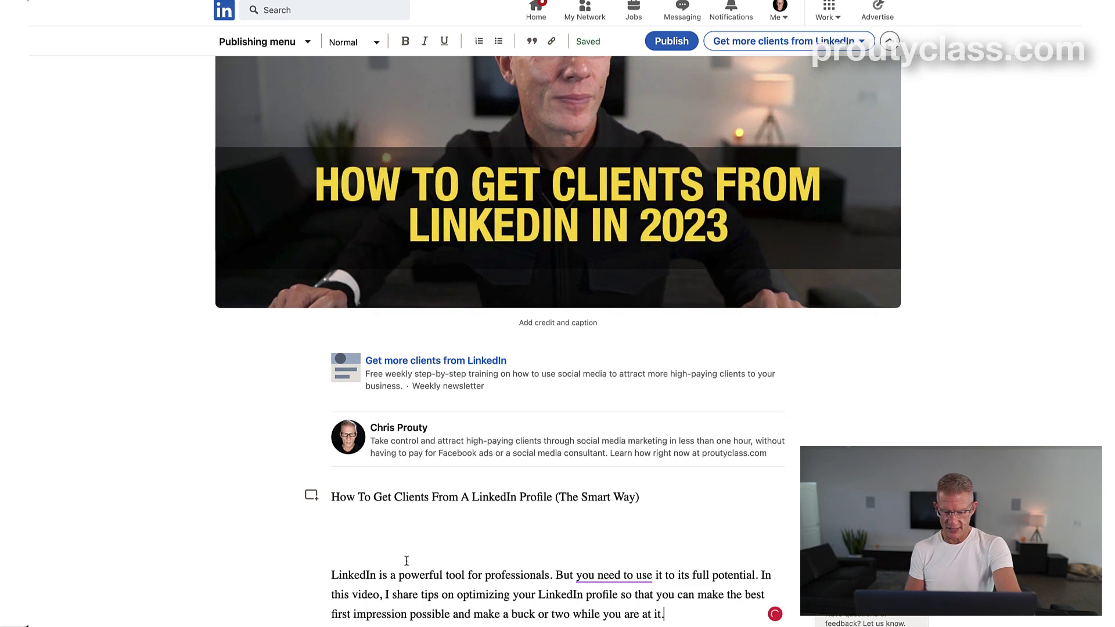
{"action": "key", "text": "BackSpace"}
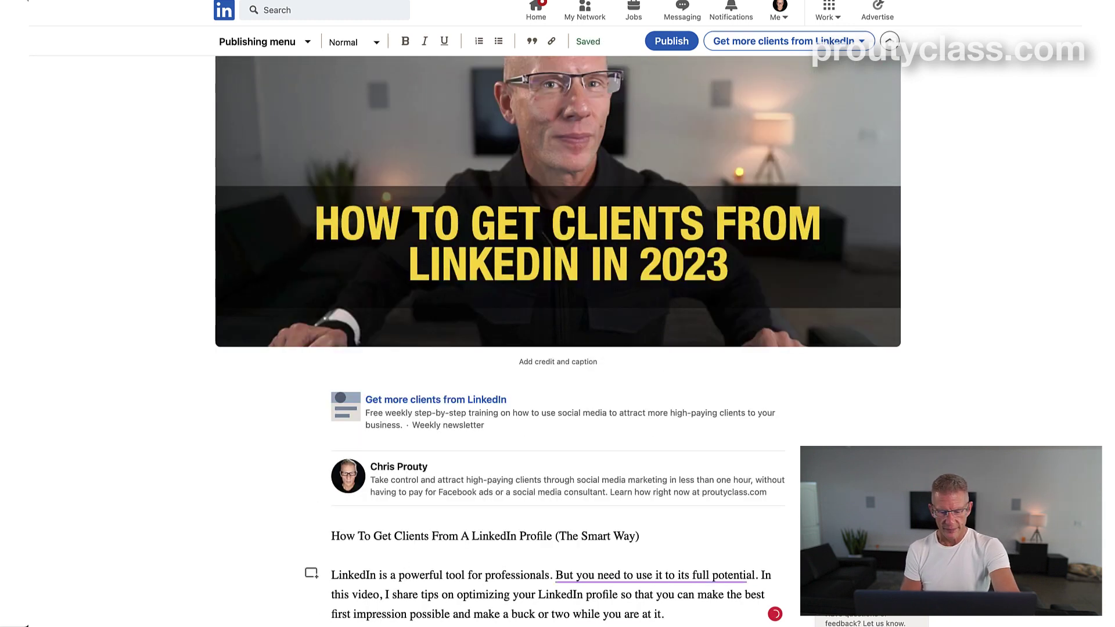
- Format the line "How To Get Clients From A LinkedIn Profile (The Smart Way)" as Heading 2
{"action": "left_click", "coordinate": [500, 535]}
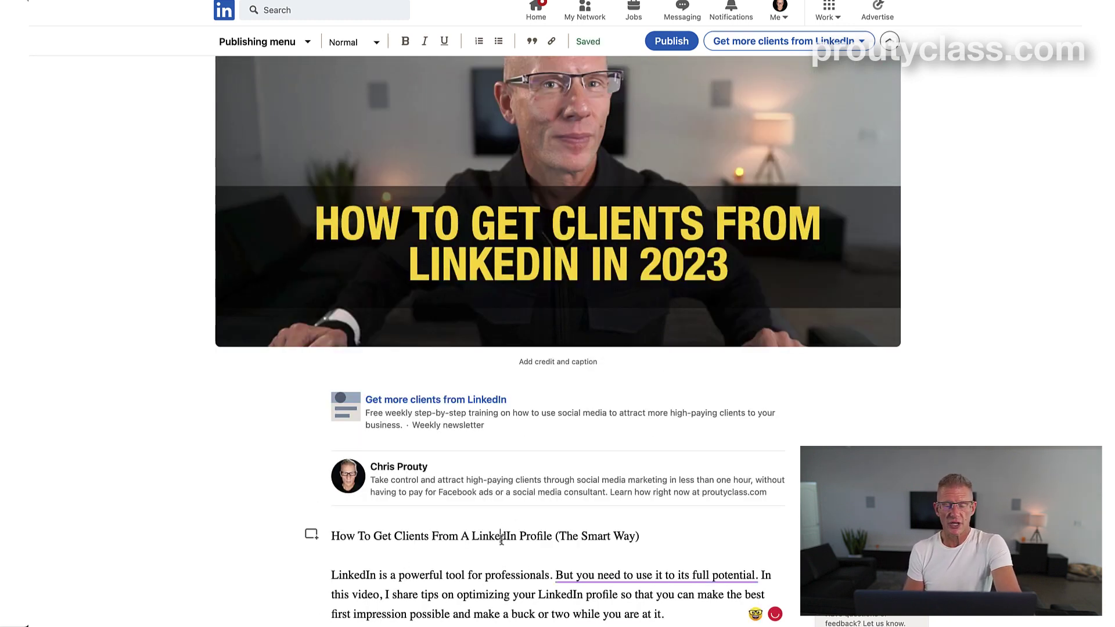
{"action": "triple_click", "coordinate": [462, 536]}
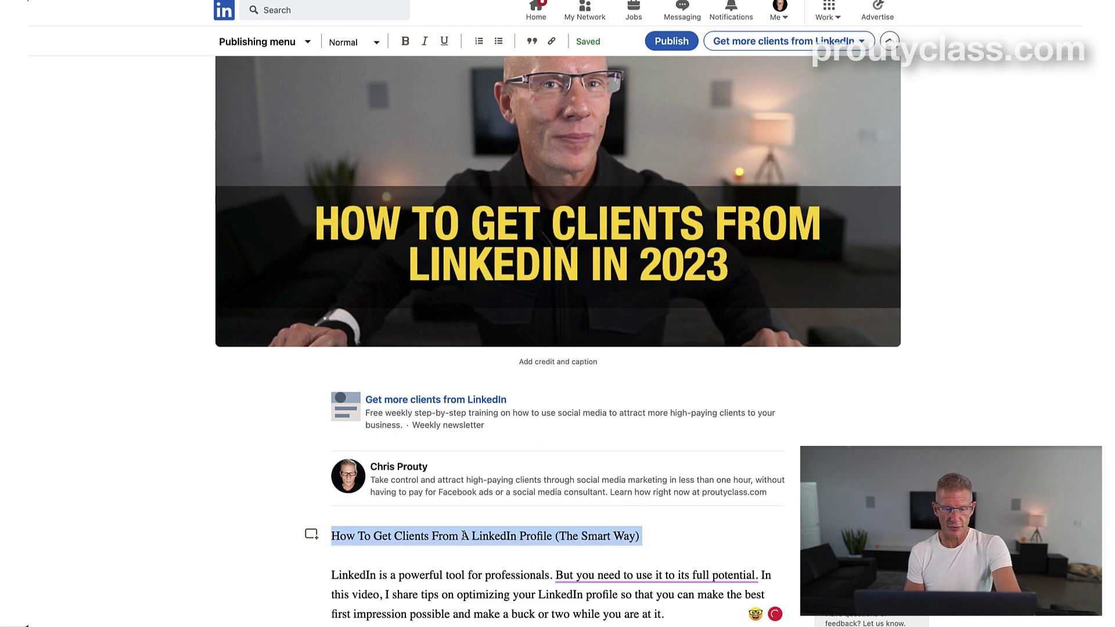
{"action": "left_click", "coordinate": [375, 42]}
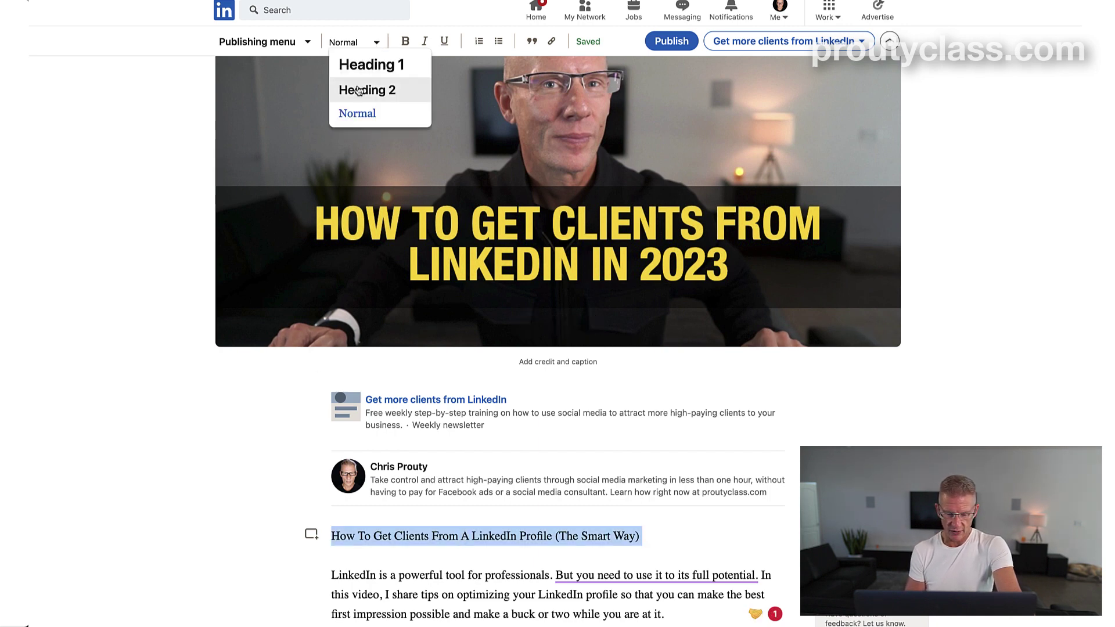
{"action": "left_click", "coordinate": [358, 90]}
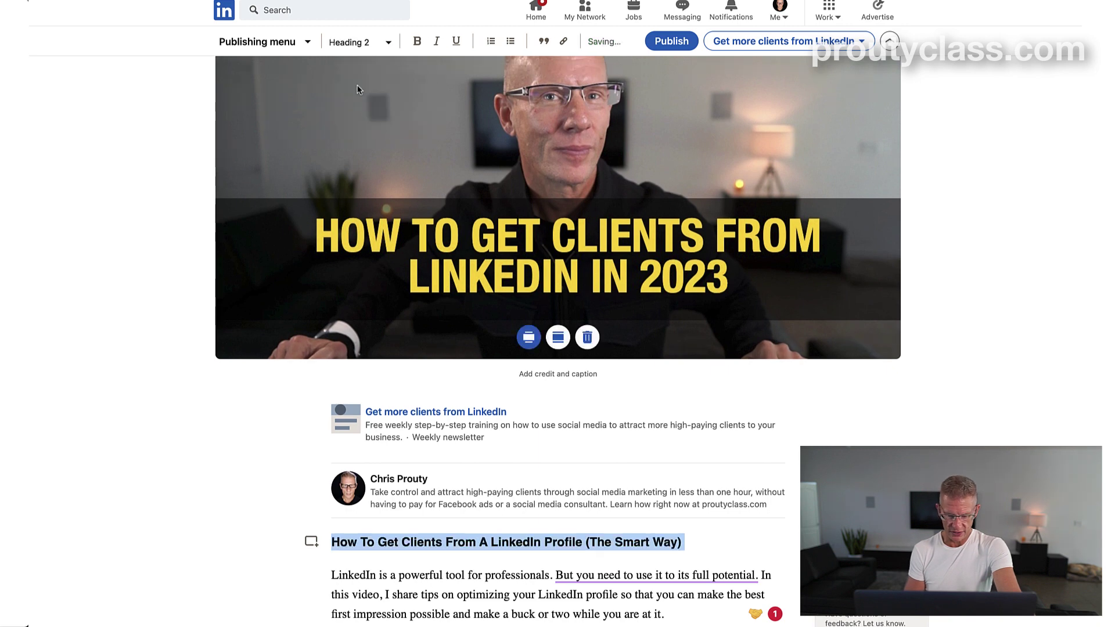
{"action": "left_click", "coordinate": [381, 574]}
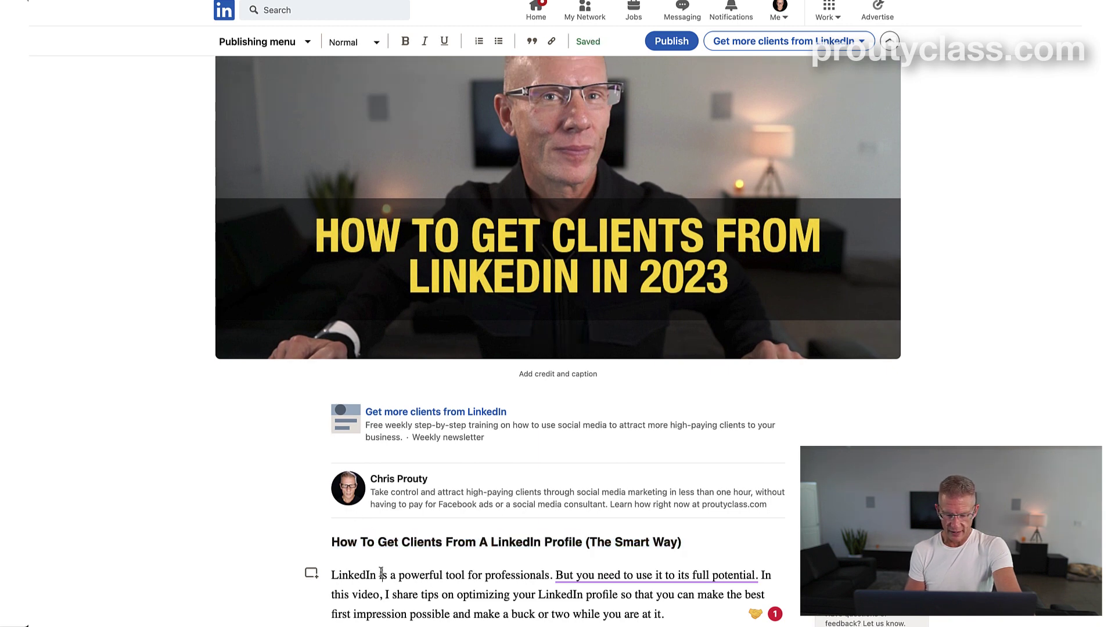
- Insert the "DO THIS NOW!" thumbnail image from the computer on a new line below the intro paragraph
{"action": "scroll", "coordinate": [382, 574], "scroll_direction": "up", "scroll_amount": 10}
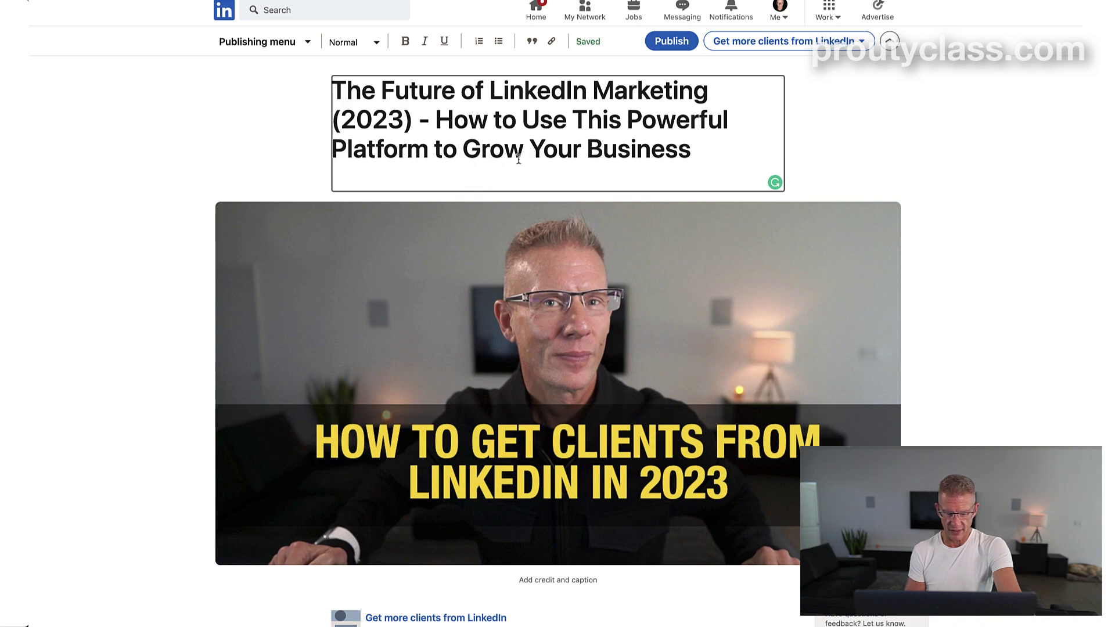
{"action": "scroll", "coordinate": [457, 176], "scroll_direction": "down", "scroll_amount": 5}
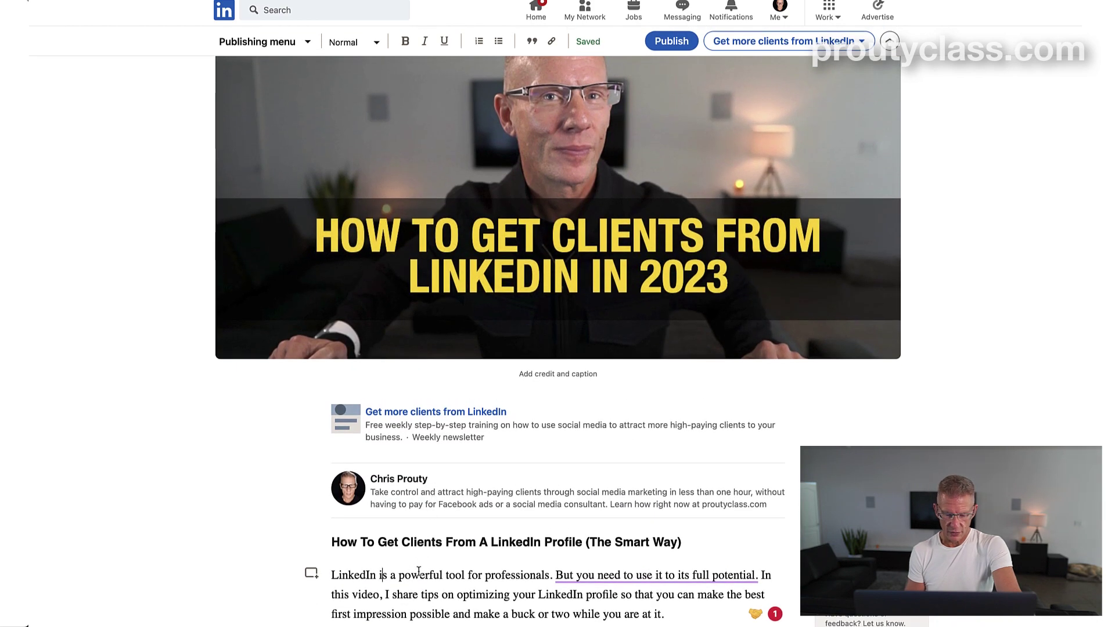
{"action": "mouse_move", "coordinate": [618, 575]}
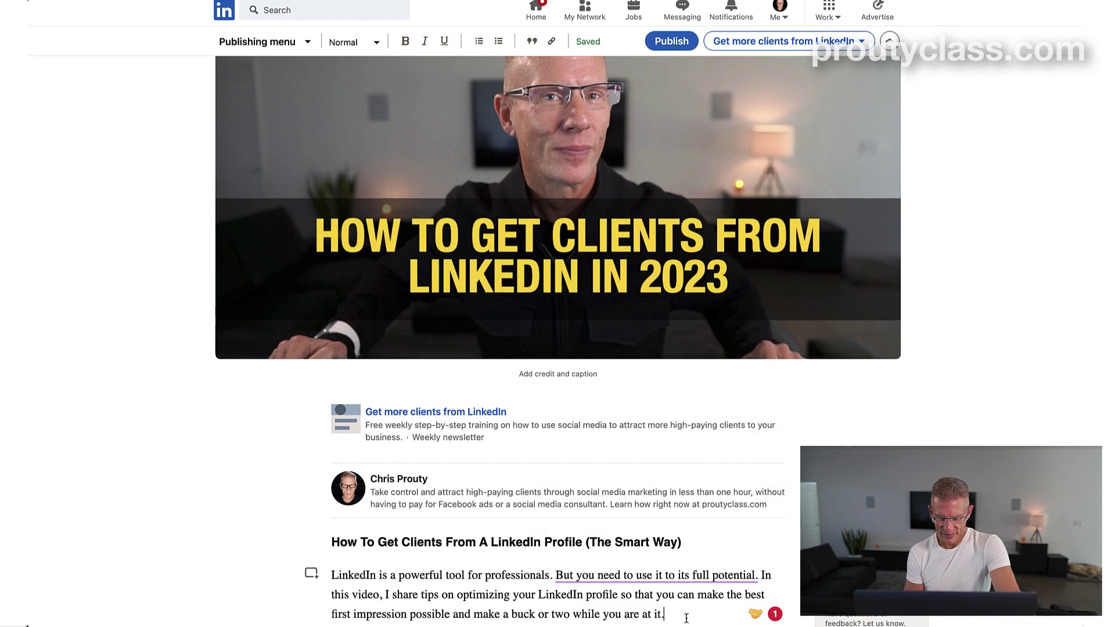
{"action": "key", "text": "Up"}
{"action": "key", "text": "Up"}
{"action": "key", "text": "Up"}
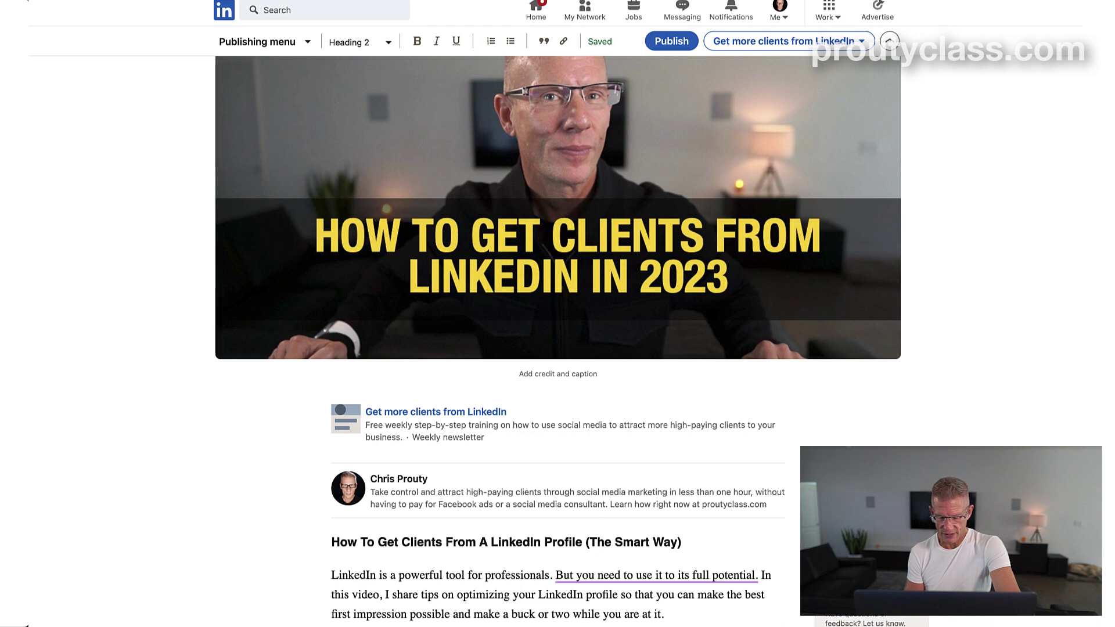
{"action": "scroll", "coordinate": [587, 535], "scroll_direction": "down", "scroll_amount": 1}
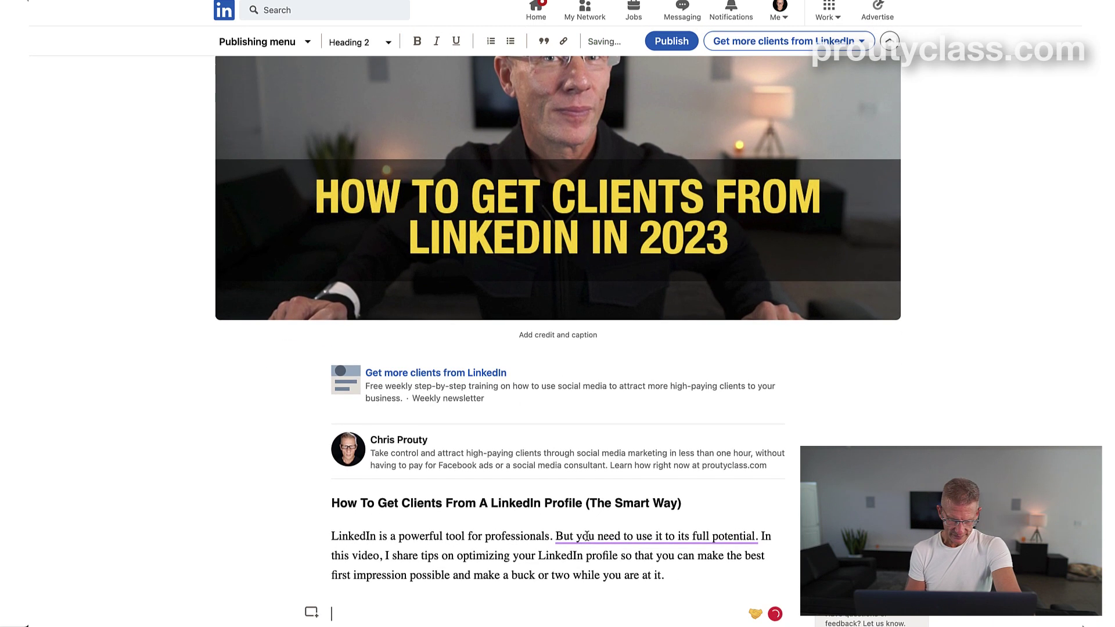
{"action": "left_click", "coordinate": [311, 614]}
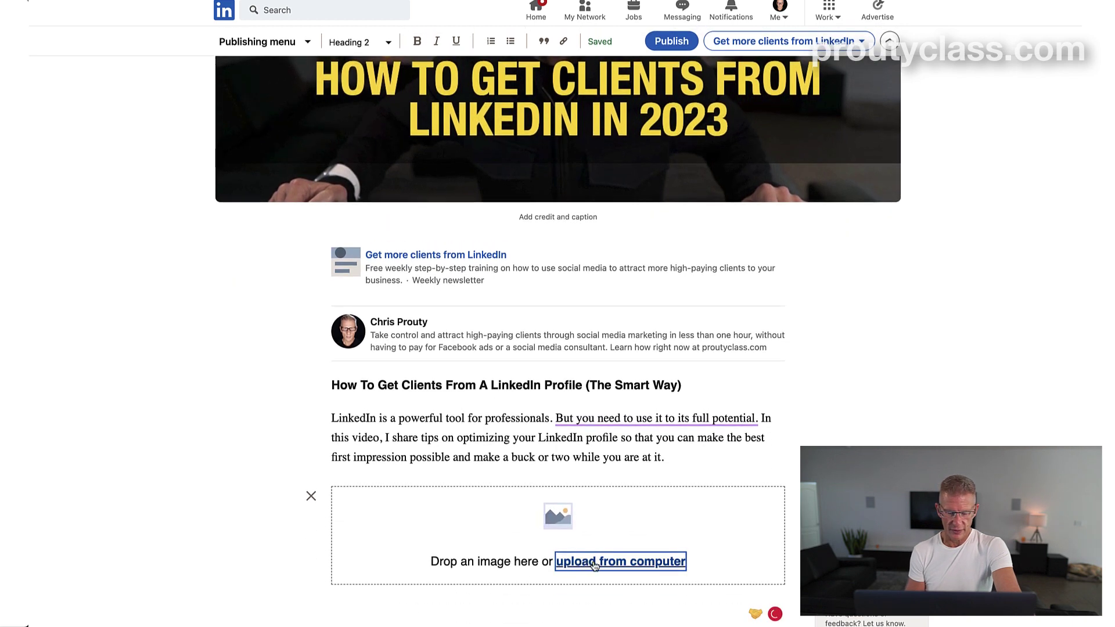
{"action": "key", "text": "super+Tab"}
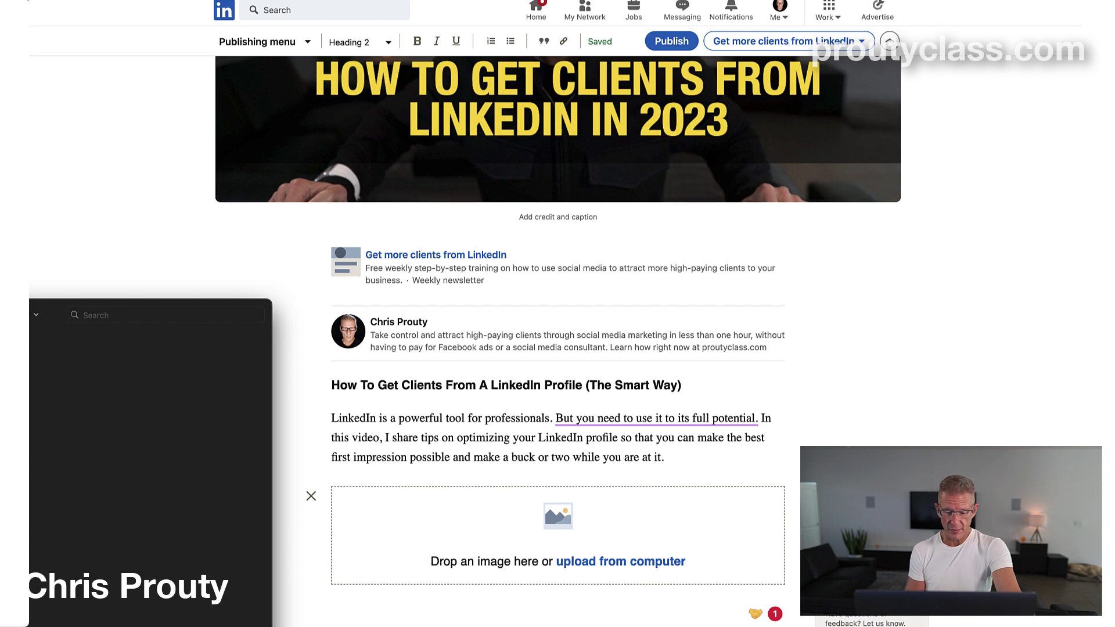
{"action": "left_click_drag", "start_coordinate": [134, 421], "coordinate": [432, 521]}
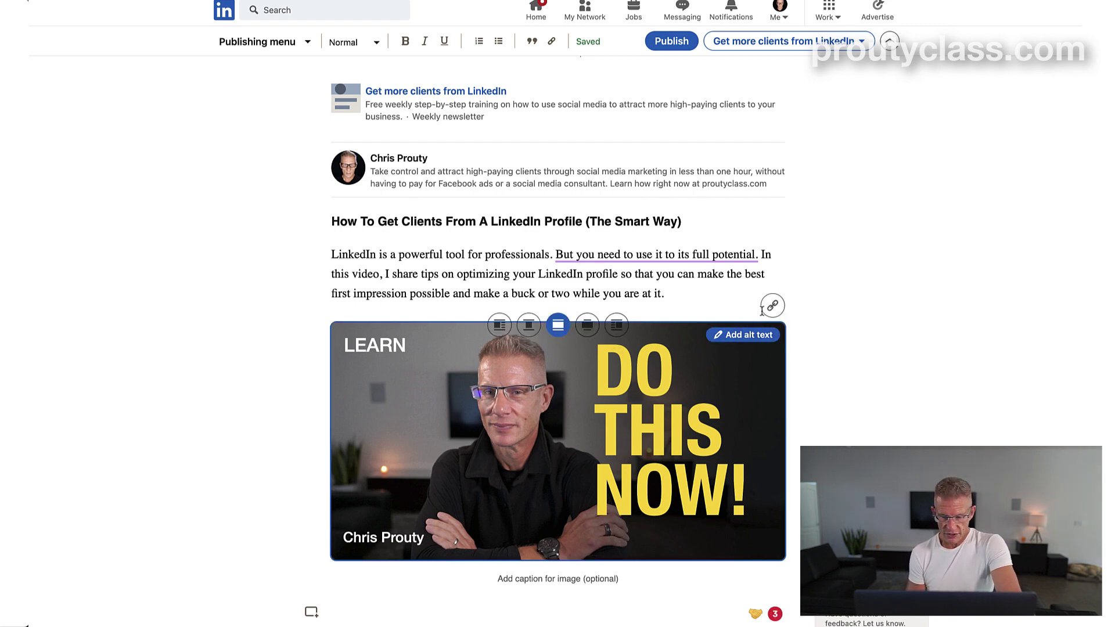
{"action": "left_click", "coordinate": [772, 307]}
{"action": "type", "text": "https://youtu.be/lkGtCcrAqtc"}
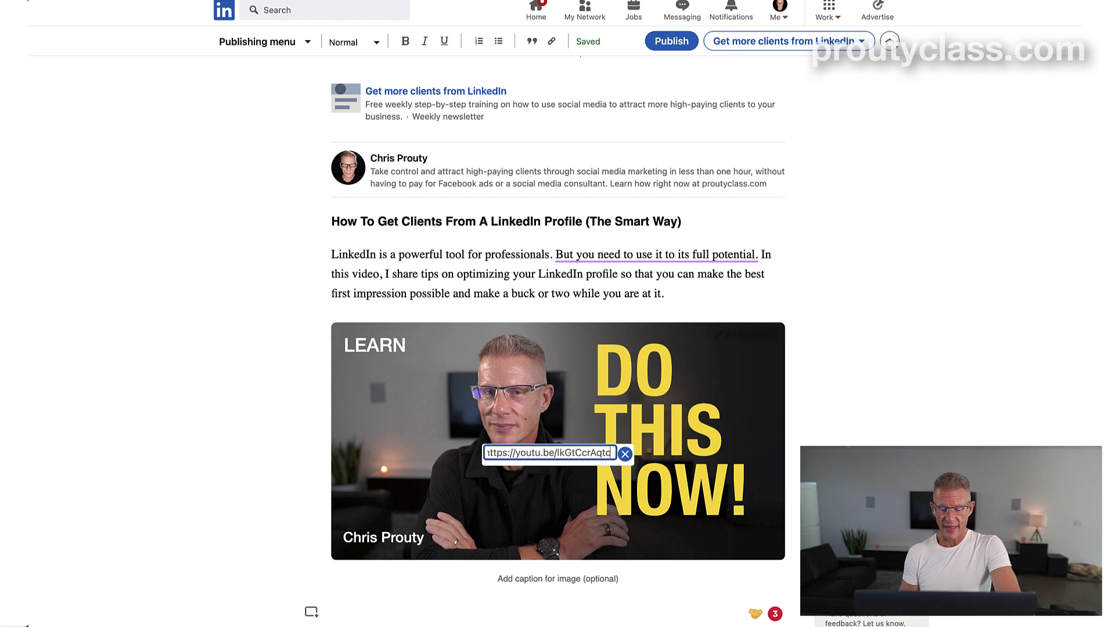
{"action": "key", "text": "Return"}
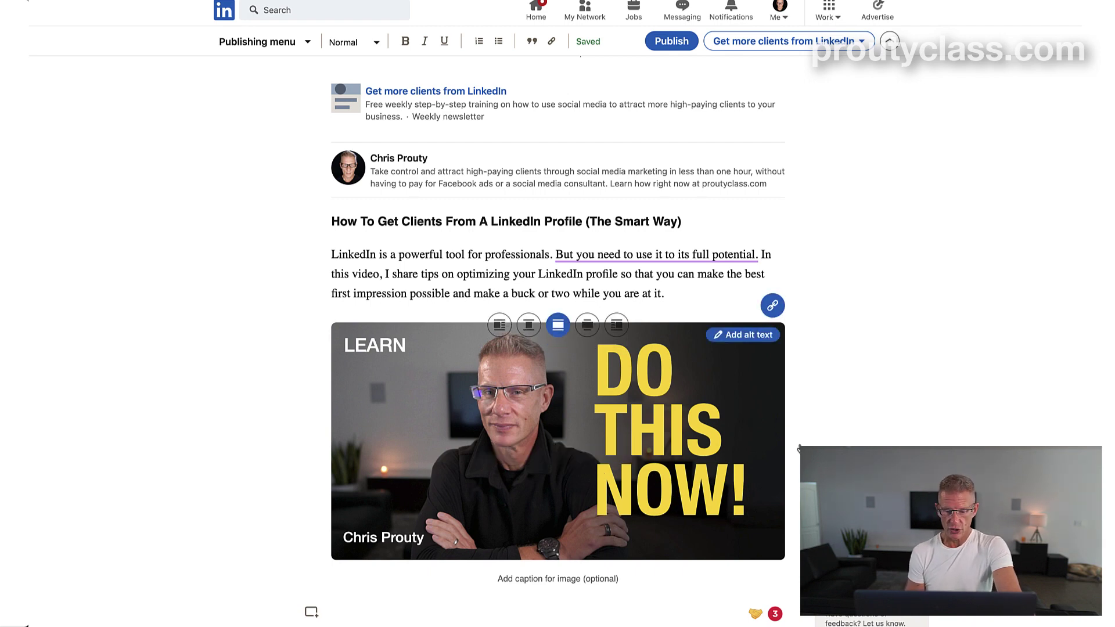
{"action": "left_click", "coordinate": [700, 292]}
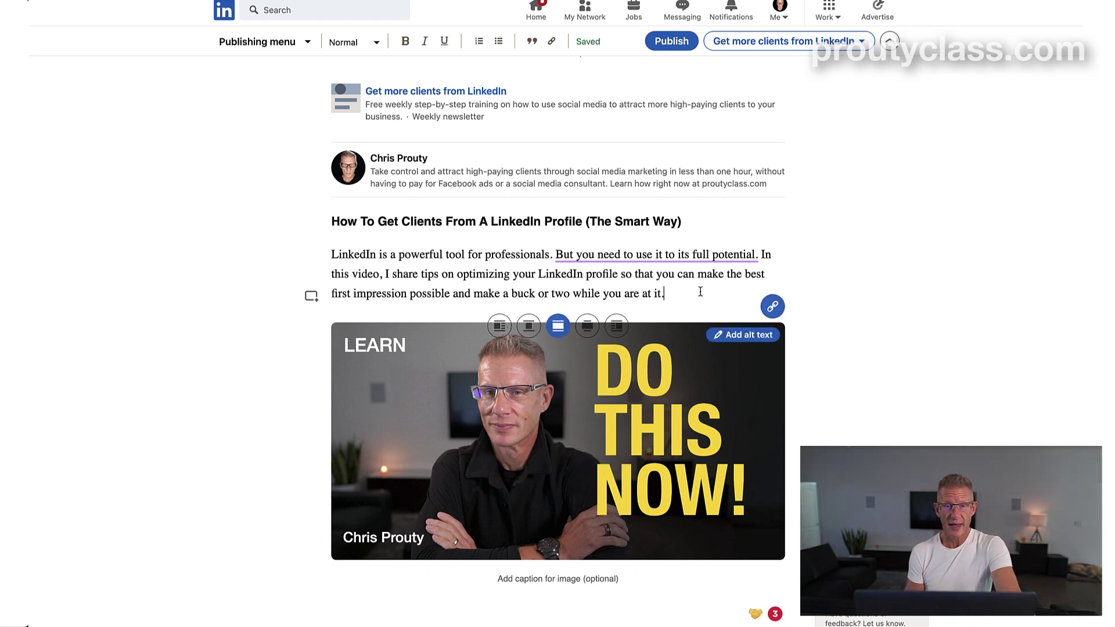
{"action": "key", "text": "Return"}
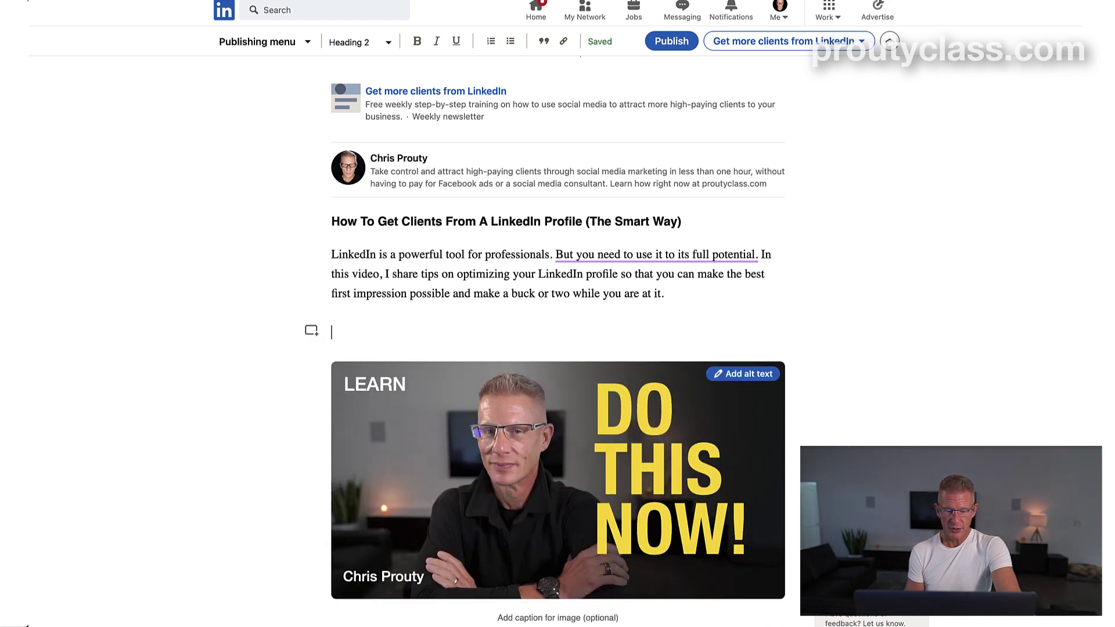
{"action": "type", "text": "Direct"}
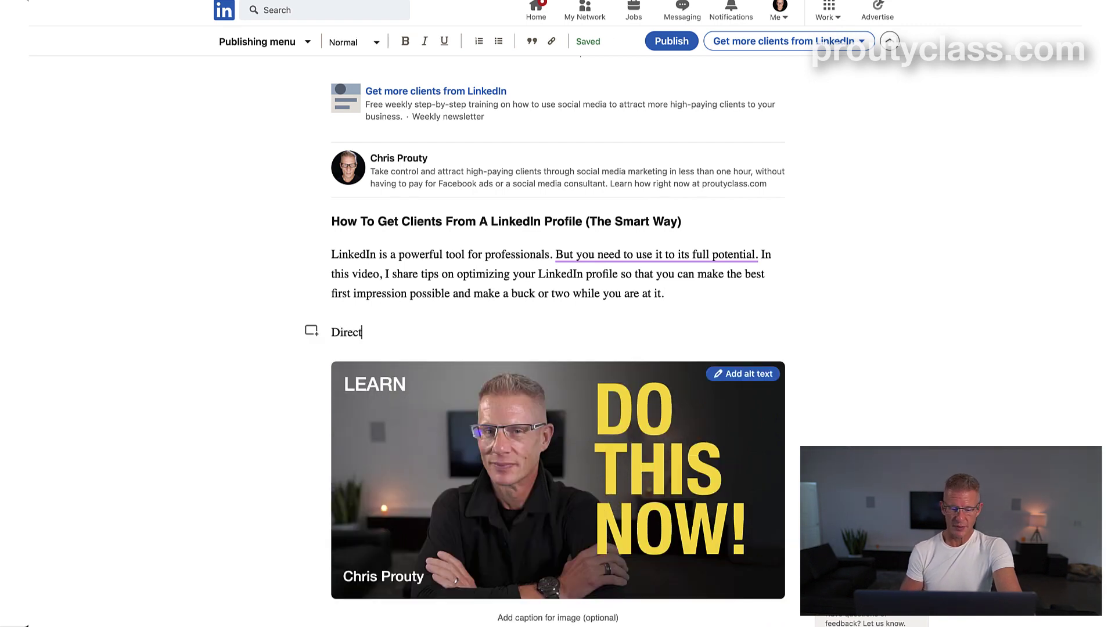
{"action": "type", "text": " link to the"}
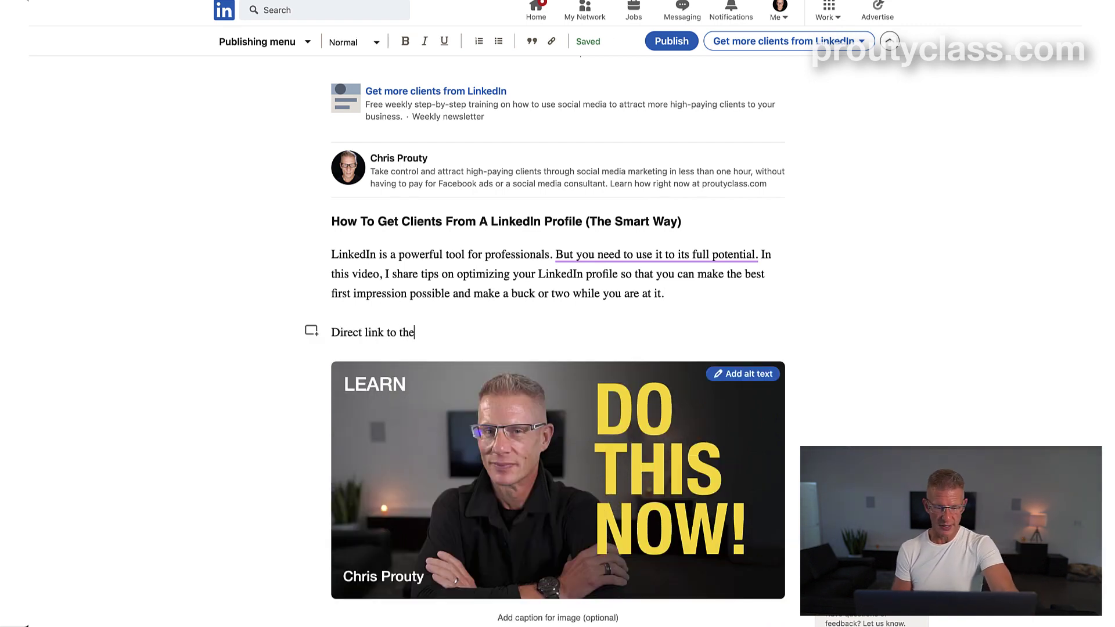
{"action": "type", "text": " training:"}
{"action": "type", "text": "https://youtu.be/IkGtCcrAqtc"}
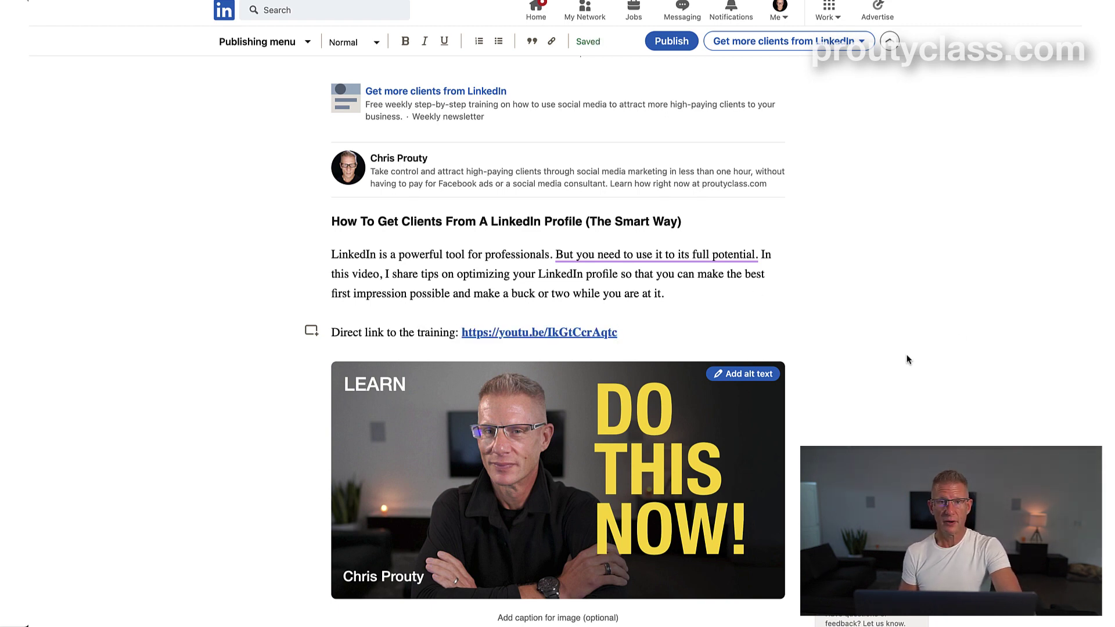
- Caption the "DO THIS NOW!" image "How to get clients from your LinkedIn Profile"
{"action": "scroll", "coordinate": [909, 348], "scroll_direction": "down", "scroll_amount": 1}
{"action": "left_click", "coordinate": [556, 546]}
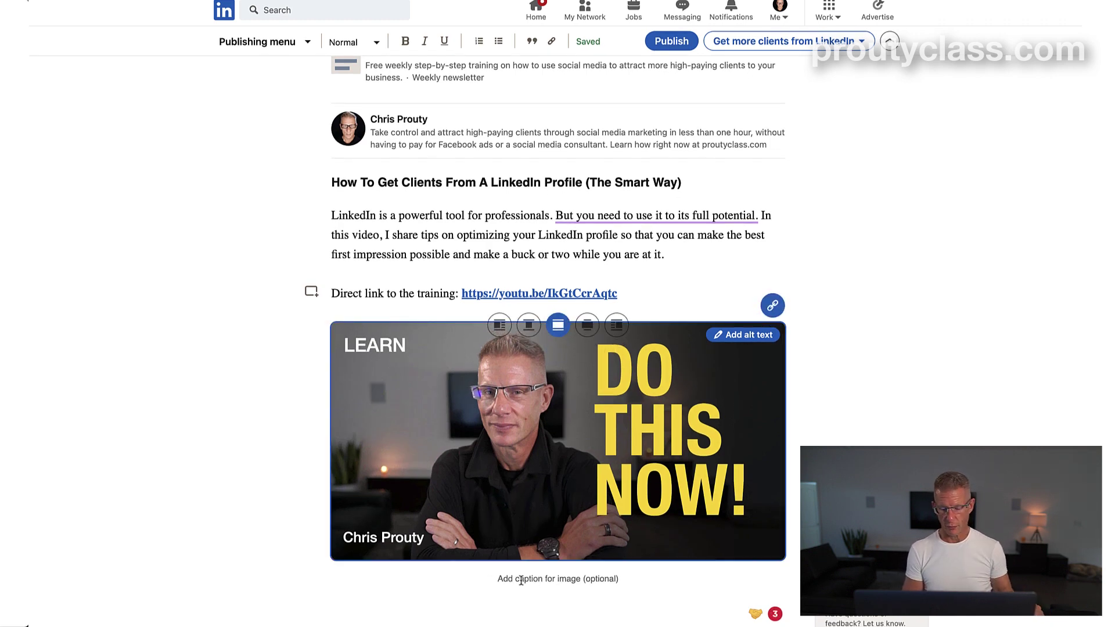
{"action": "left_click", "coordinate": [604, 579]}
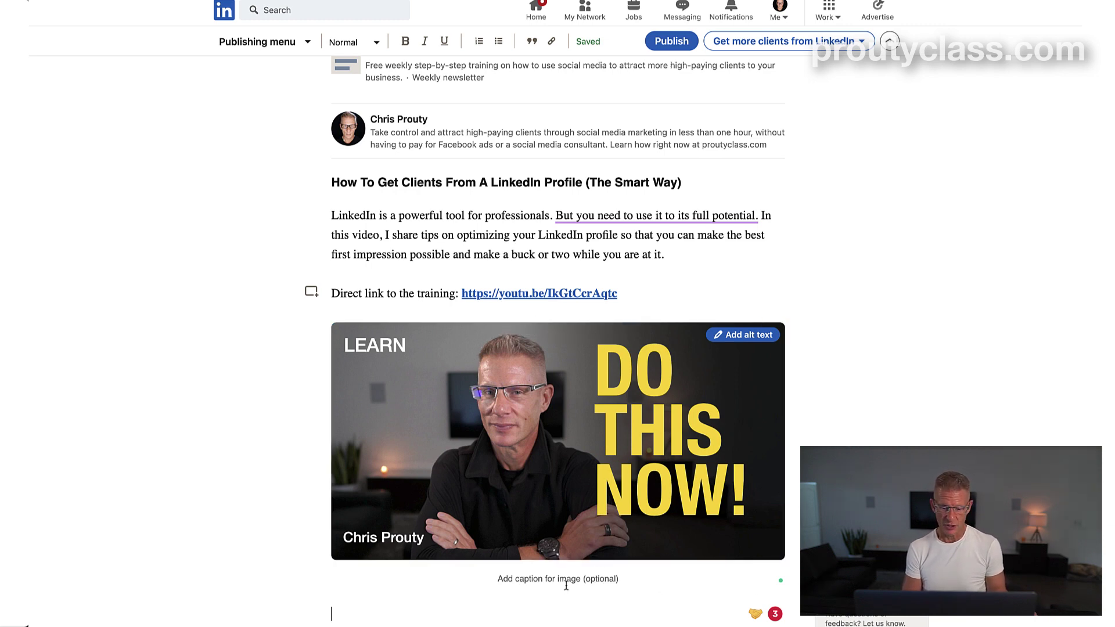
{"action": "key", "text": "Up"}
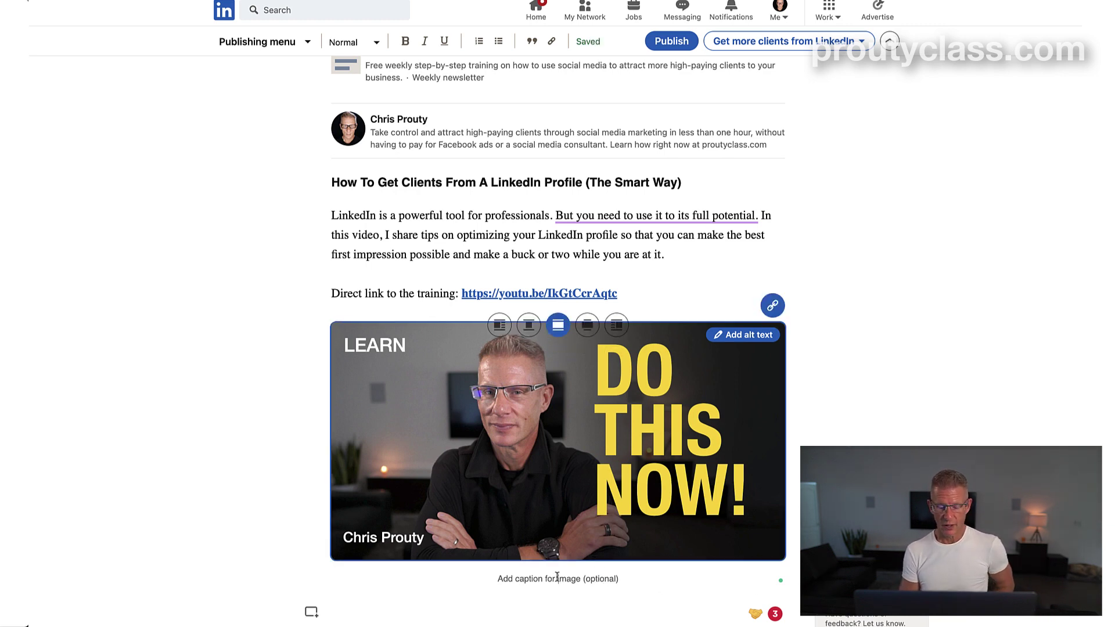
{"action": "left_click", "coordinate": [556, 578]}
{"action": "type", "text": "How to"}
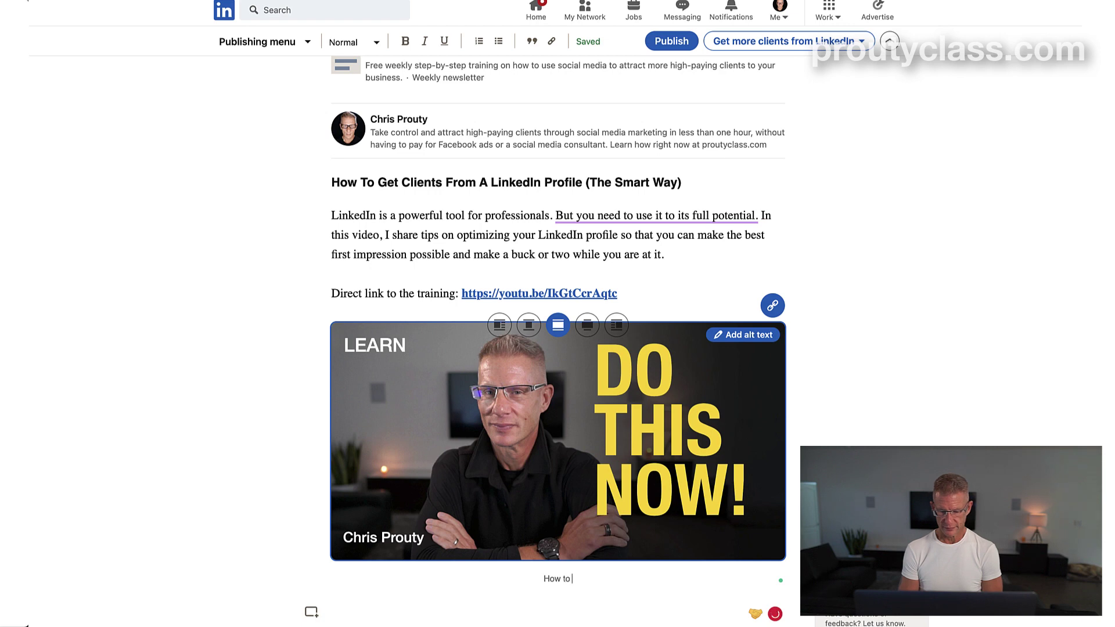
{"action": "type", "text": " get clients fr"}
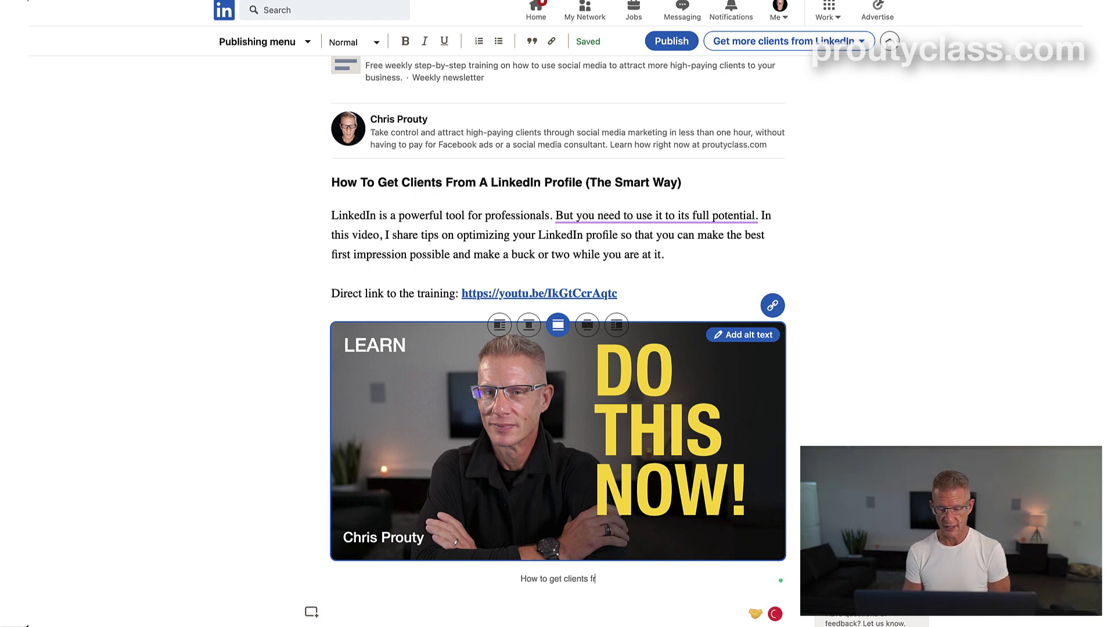
{"action": "type", "text": "om A Linked"}
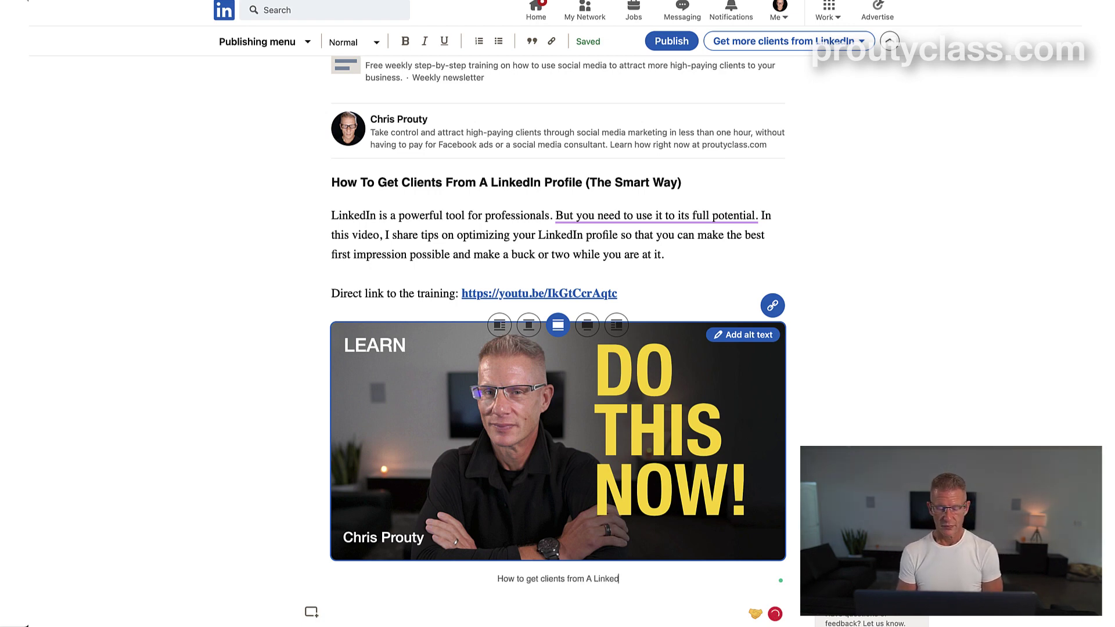
{"action": "type", "text": "In Profile"}
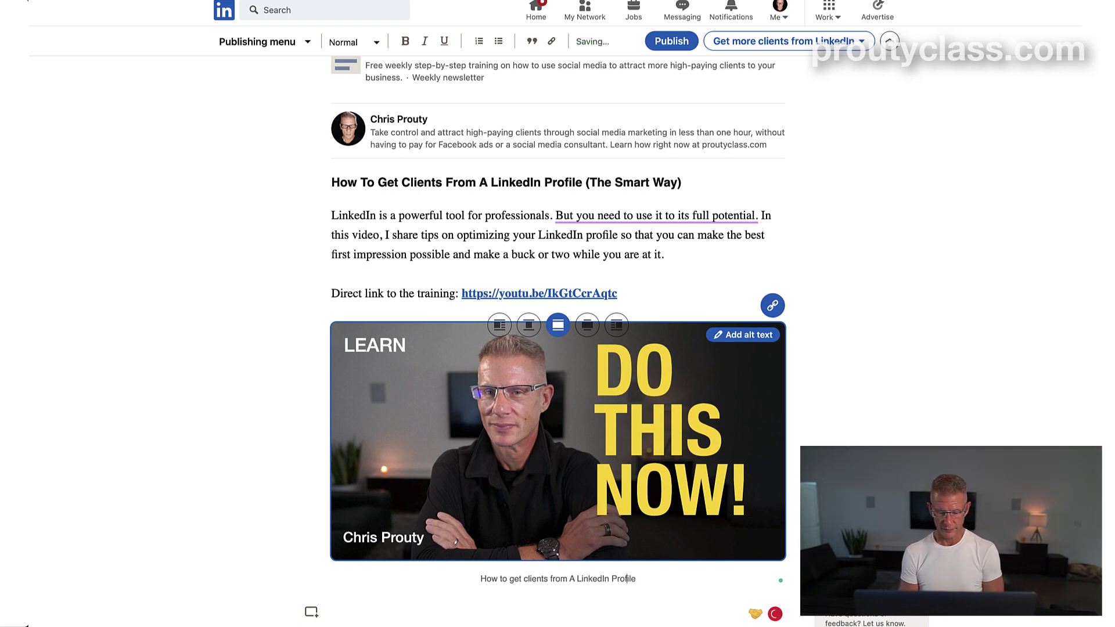
{"action": "left_click", "coordinate": [604, 579]}
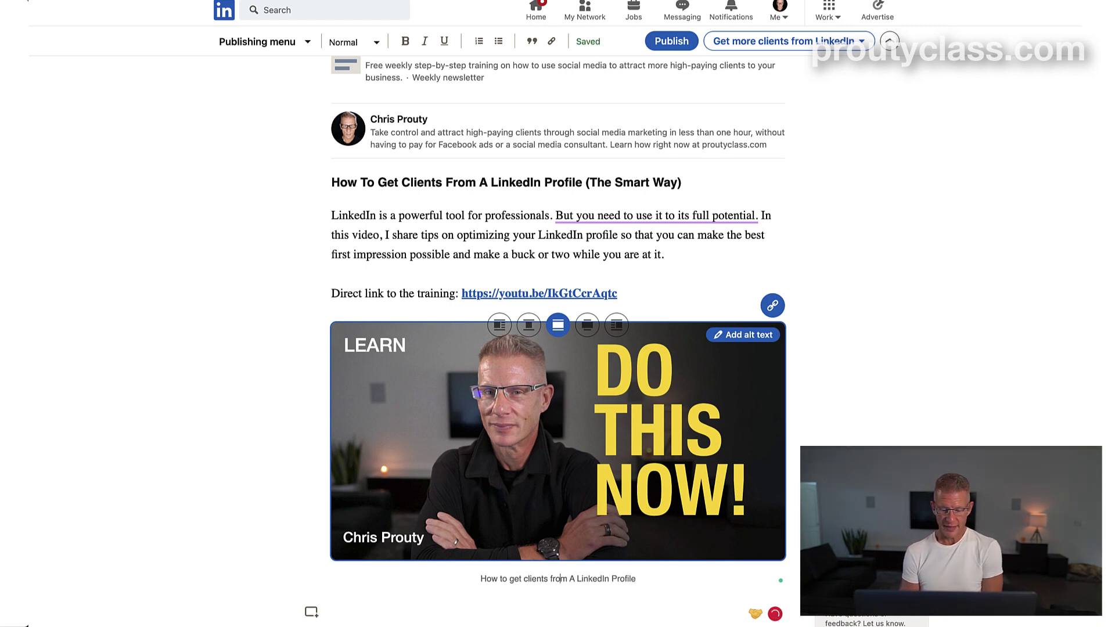
{"action": "key", "text": "BackSpace"}
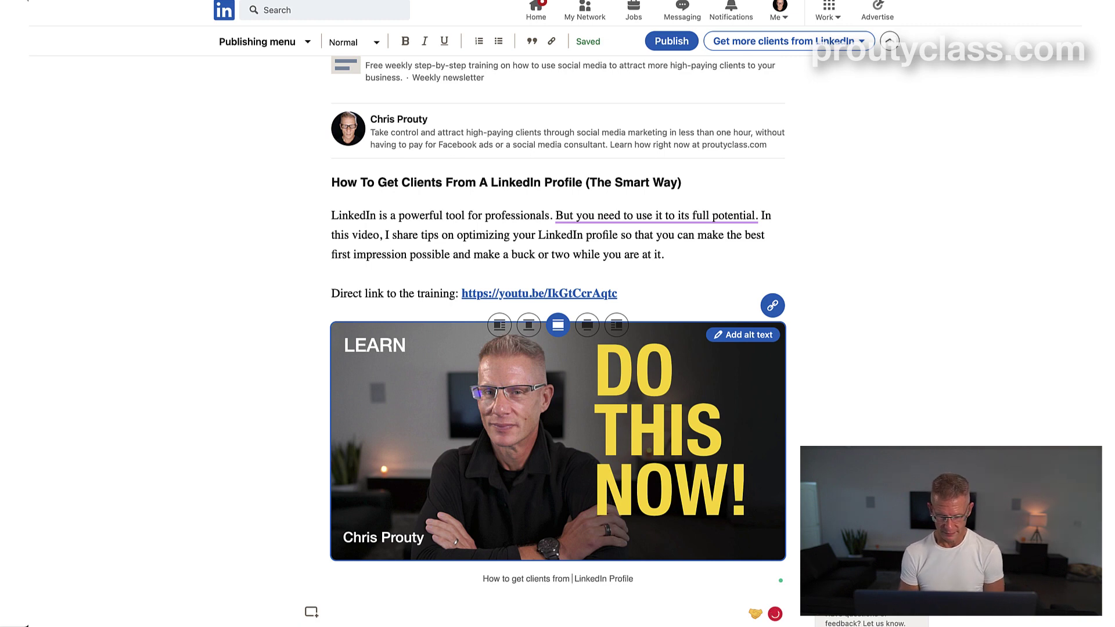
{"action": "type", "text": "your"}
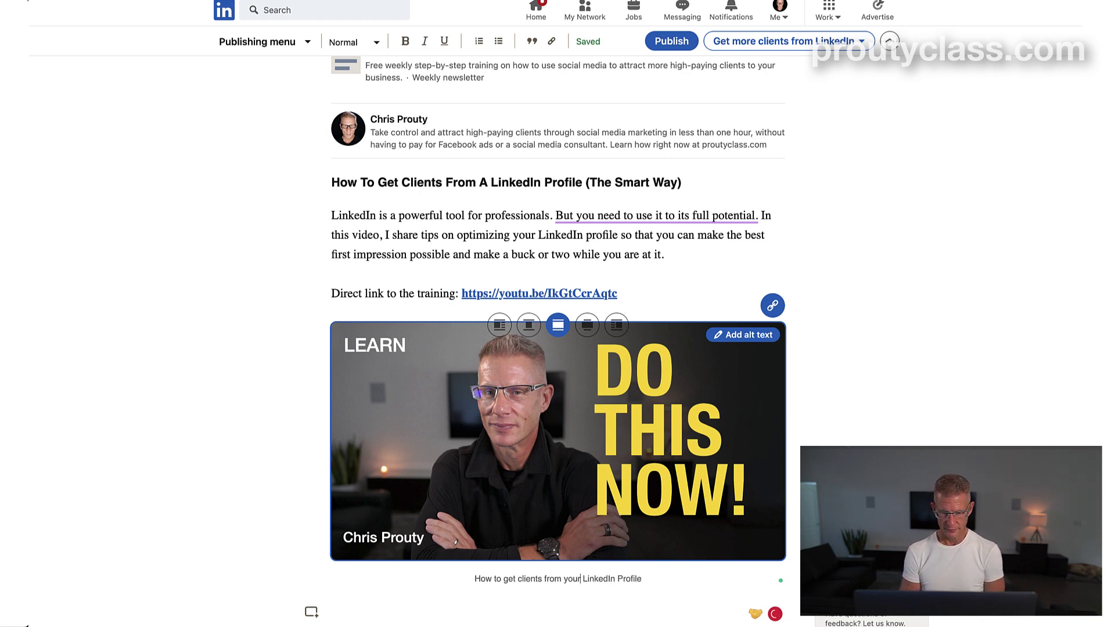
- Replace "A" with "Your" in the heading so it reads "How To Get Clients From Your LinkedIn Profile (The Smart Way)"
{"action": "left_click", "coordinate": [486, 183]}
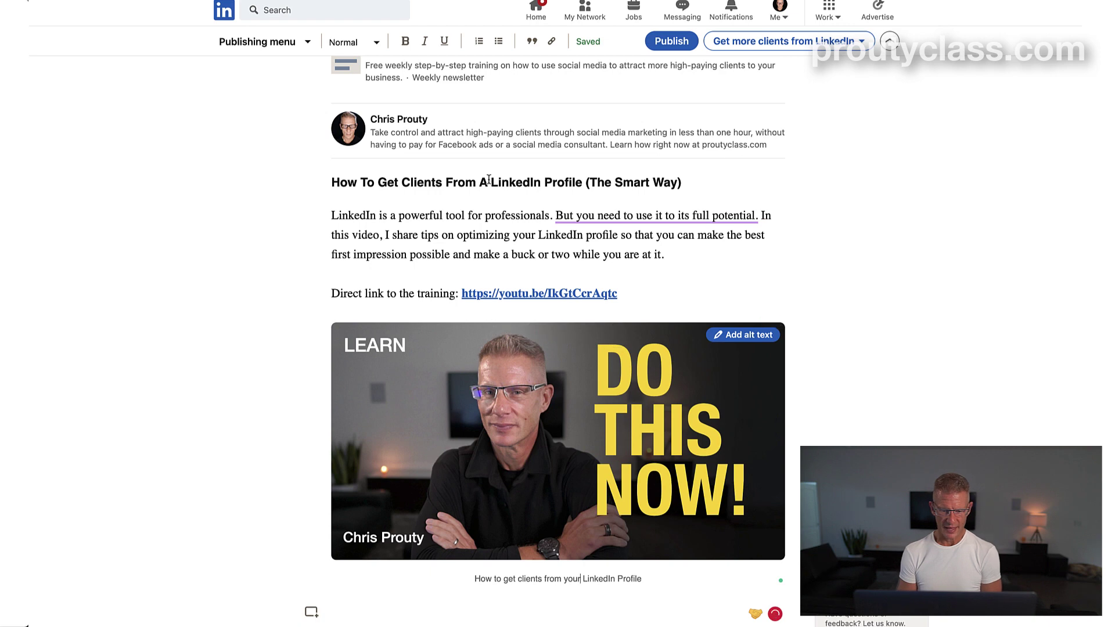
{"action": "key", "text": "BackSpace"}
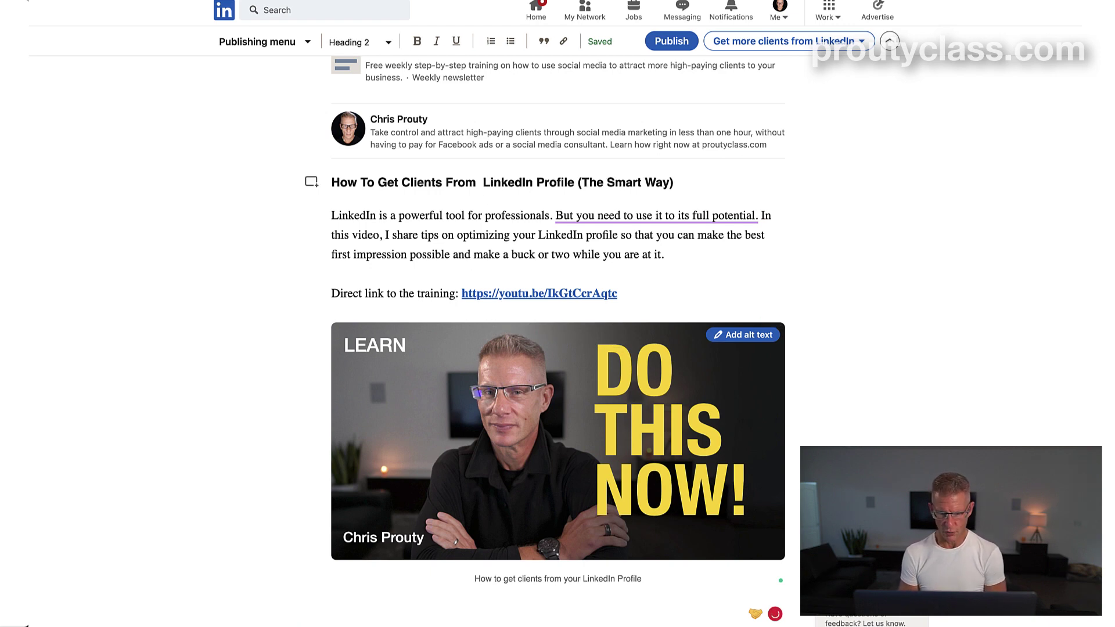
{"action": "type", "text": "Your"}
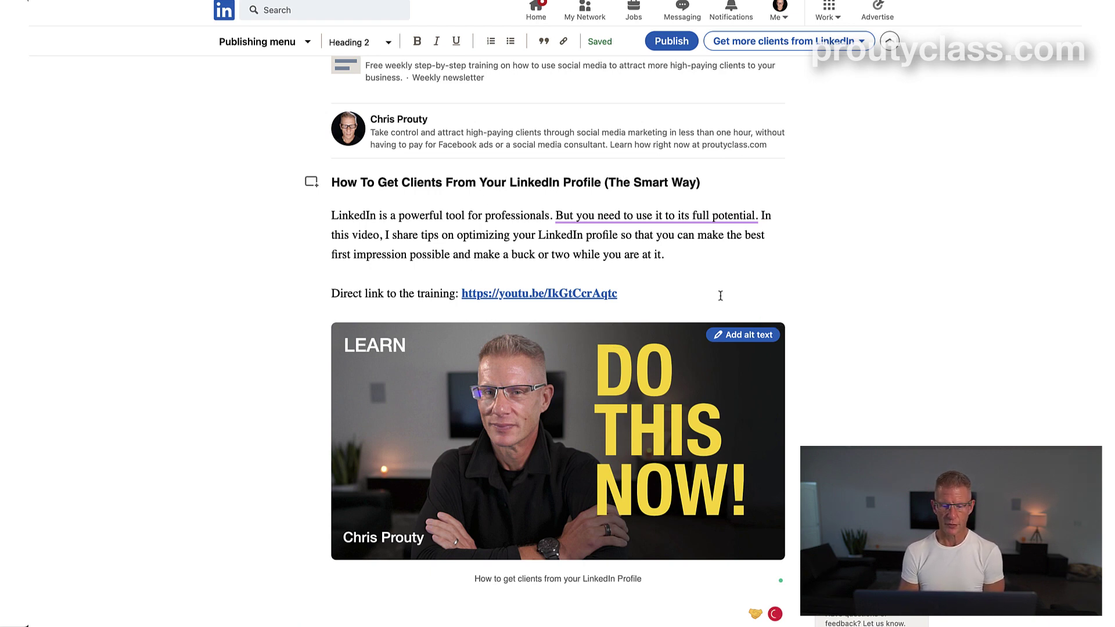
- Review the article from the cover image down to the captioned "DO THIS NOW!" image
{"action": "scroll", "coordinate": [910, 389], "scroll_direction": "down", "scroll_amount": 1}
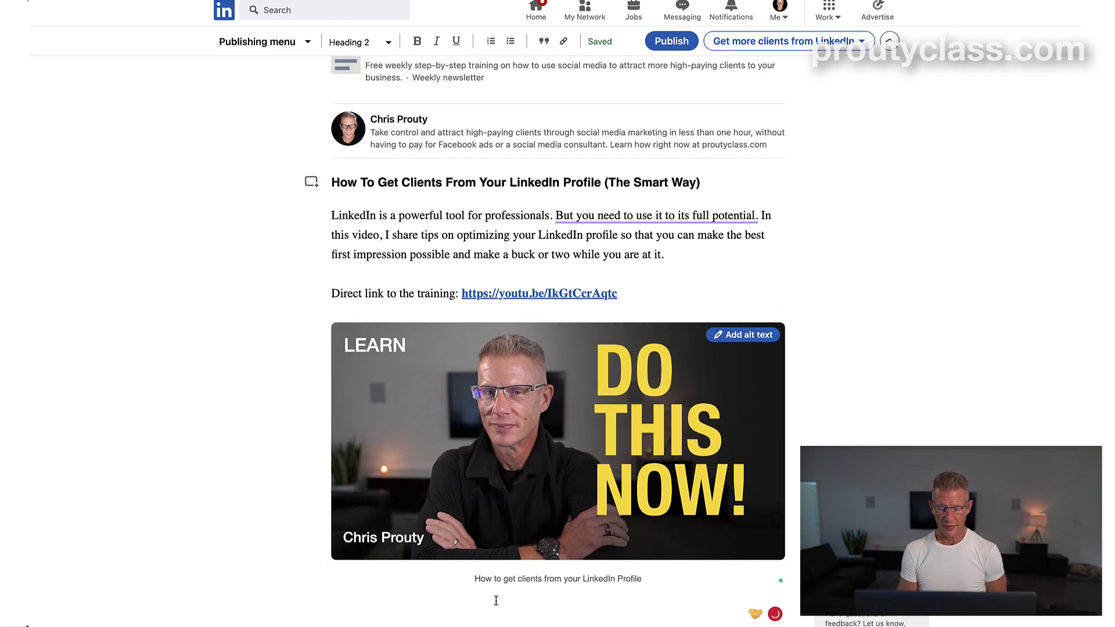
{"action": "left_click", "coordinate": [366, 513]}
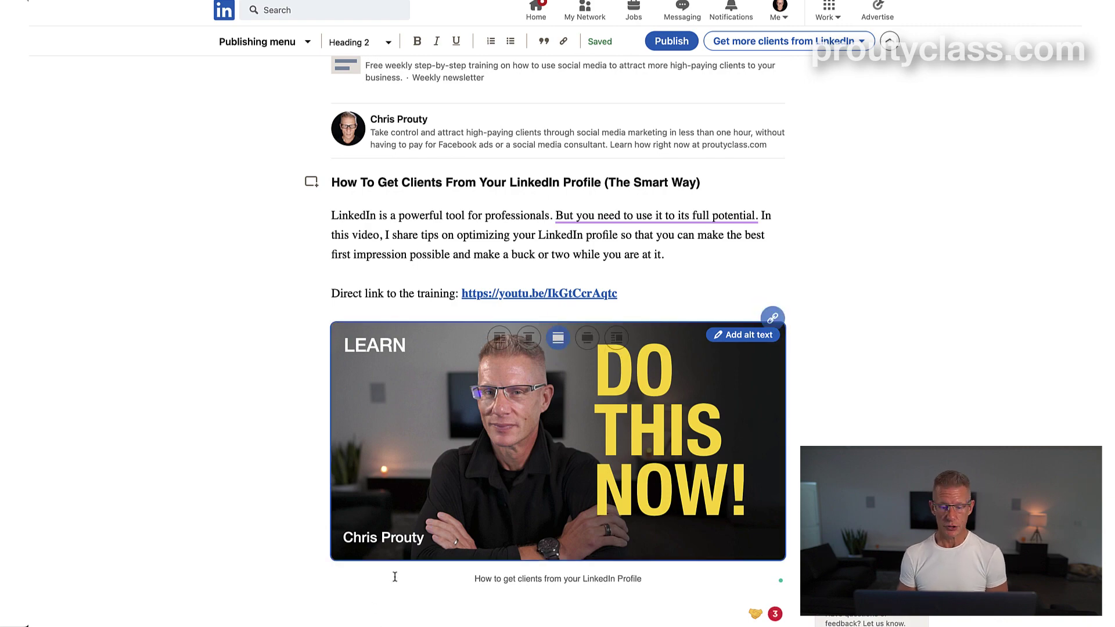
{"action": "scroll", "coordinate": [378, 546], "scroll_direction": "up", "scroll_amount": 1}
{"action": "scroll", "coordinate": [395, 577], "scroll_direction": "down", "scroll_amount": 1}
{"action": "scroll", "coordinate": [395, 577], "scroll_direction": "up", "scroll_amount": 10}
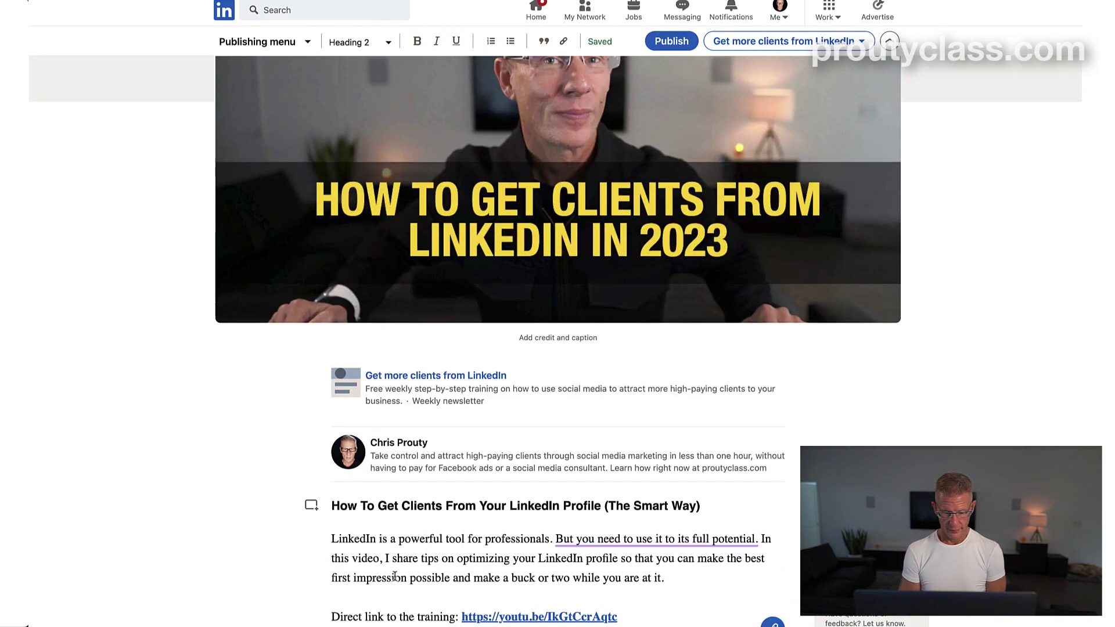
{"action": "scroll", "coordinate": [396, 581], "scroll_direction": "down", "scroll_amount": 10}
{"action": "scroll", "coordinate": [396, 581], "scroll_direction": "up", "scroll_amount": 1}
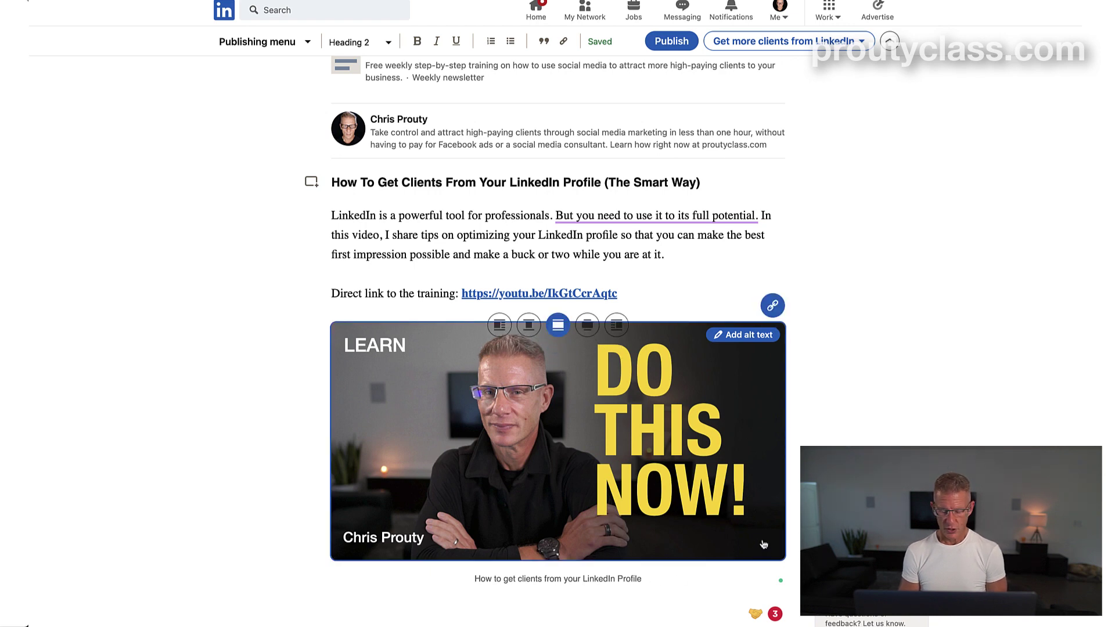
{"action": "left_click", "coordinate": [530, 605]}
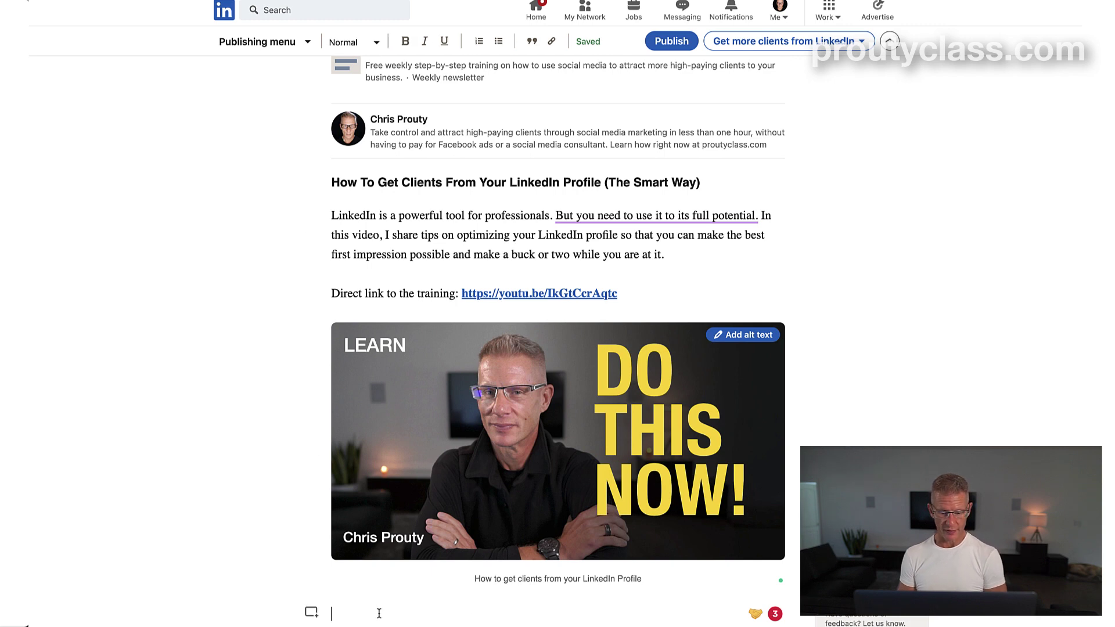
{"action": "left_click", "coordinate": [311, 614]}
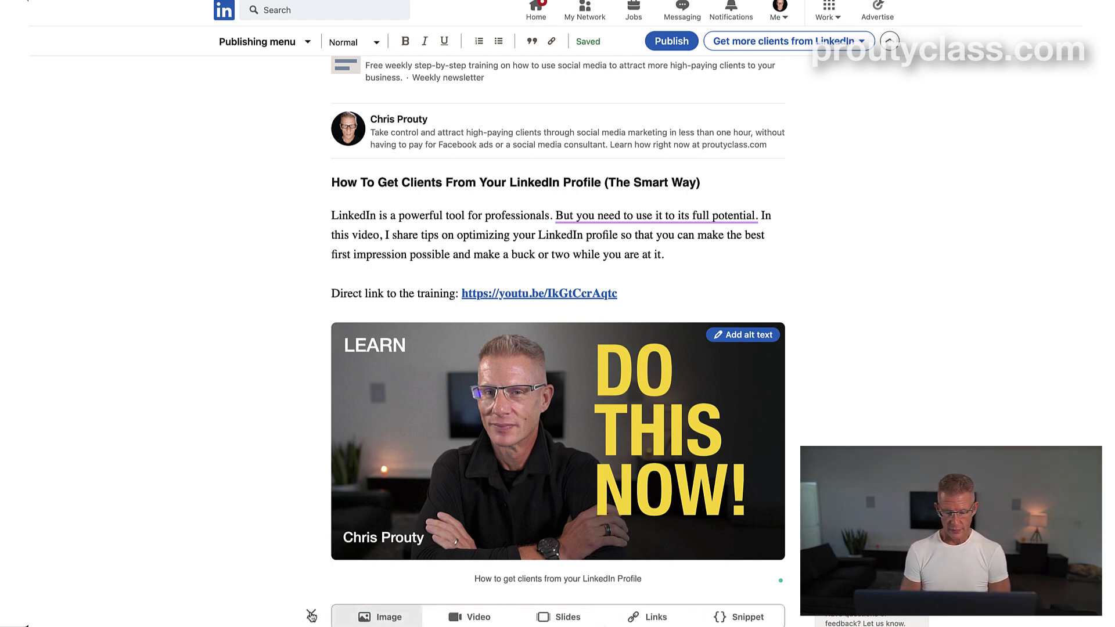
{"action": "left_click", "coordinate": [311, 614]}
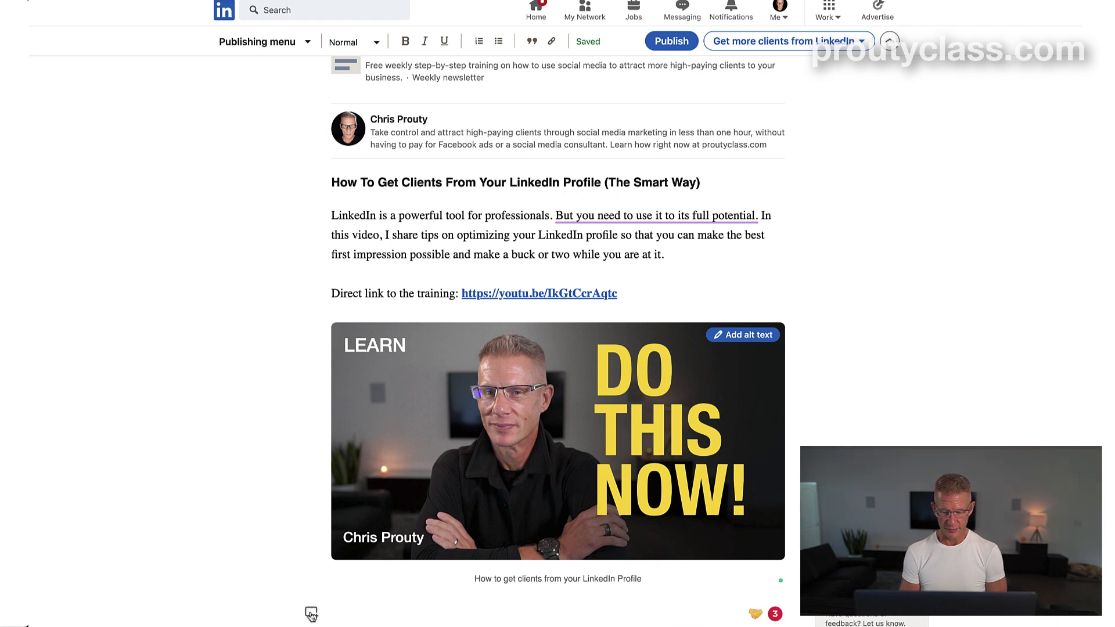
- Add the section "The TRUTH about LinkedIn Profile Keywords (They ARE Looking!)" below the captioned "DO THIS NOW!" image and format its title as Heading 2
{"action": "type", "text": "The TRUTH about LinkedIn Profile Keywords (They ARE Looking!)  The truth is that LinkedIn Profile Keywords are an often overlooked strategy to grow a business. LinkedIn is a powerful platform for professionals, but if you need to use the right keywords in your profile, you're missing out on opportunities to be found by potential employers or clients. In this video, I'll show you how to find the best keywords for your LinkedIn profile and optimize them so you can be easily discovered."}
{"action": "scroll", "coordinate": [618, 367], "scroll_direction": "down", "scroll_amount": 6}
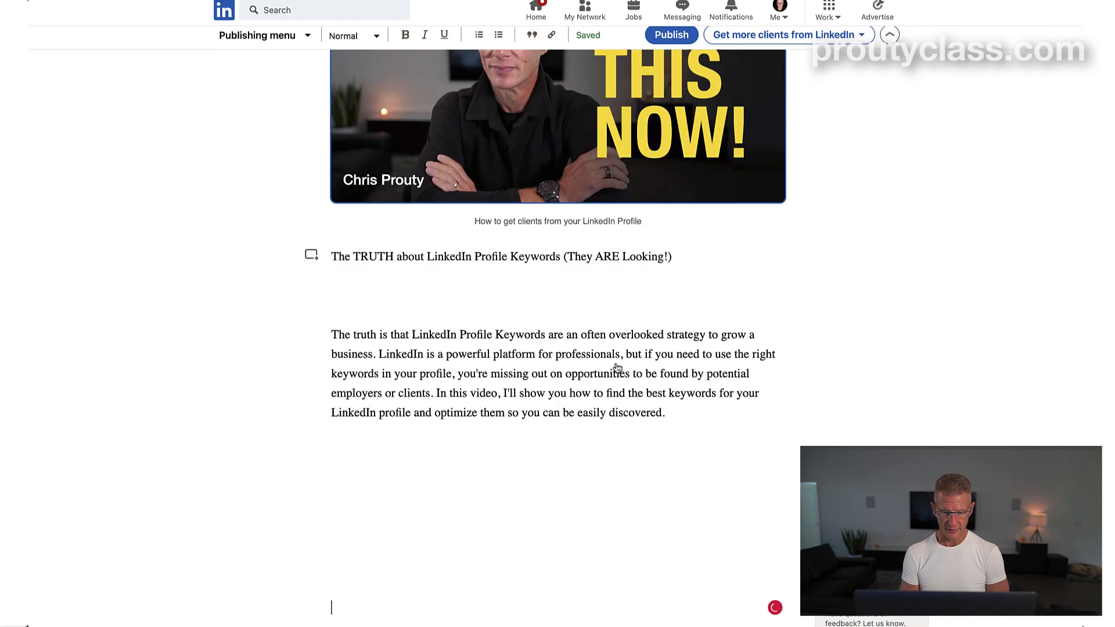
{"action": "triple_click", "coordinate": [403, 266]}
{"action": "key", "text": "super+c"}
{"action": "left_click", "coordinate": [291, 47]}
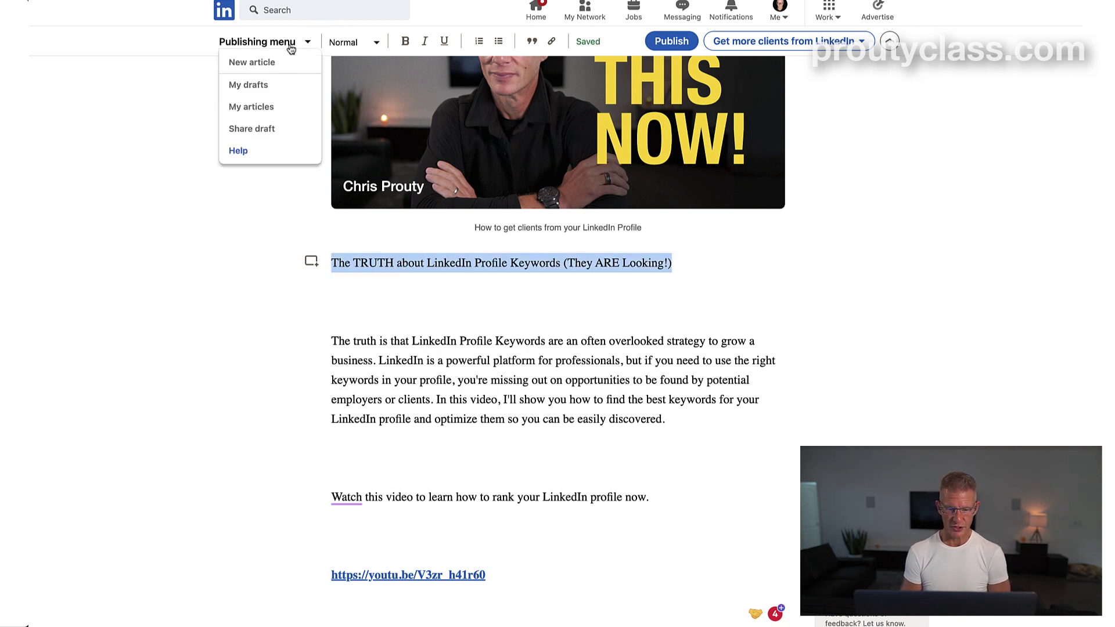
{"action": "left_click", "coordinate": [364, 41]}
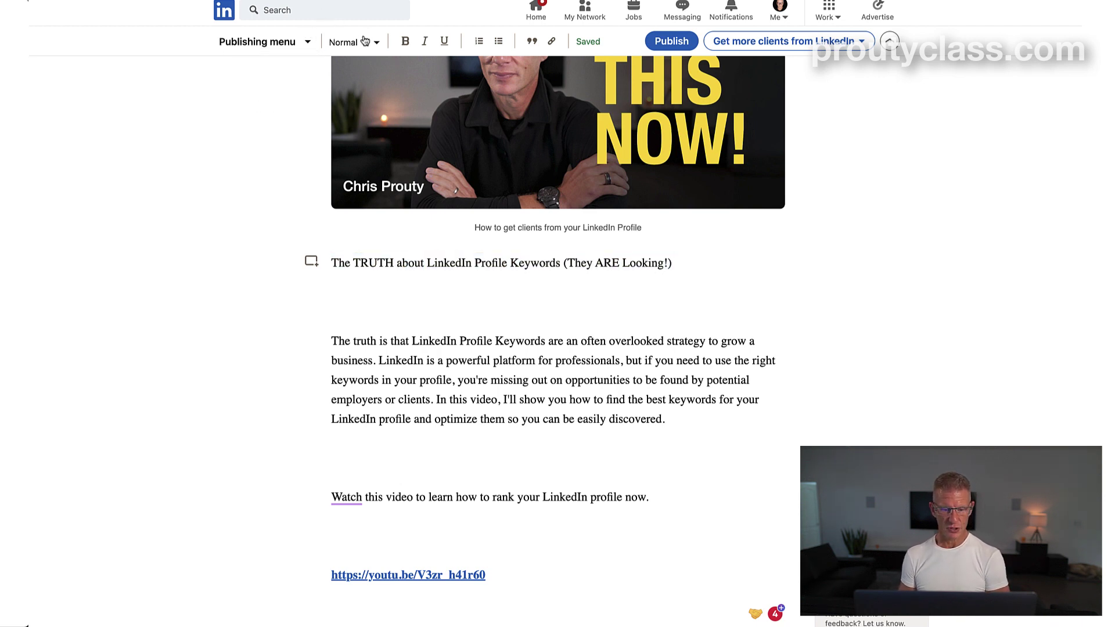
{"action": "left_click", "coordinate": [377, 43]}
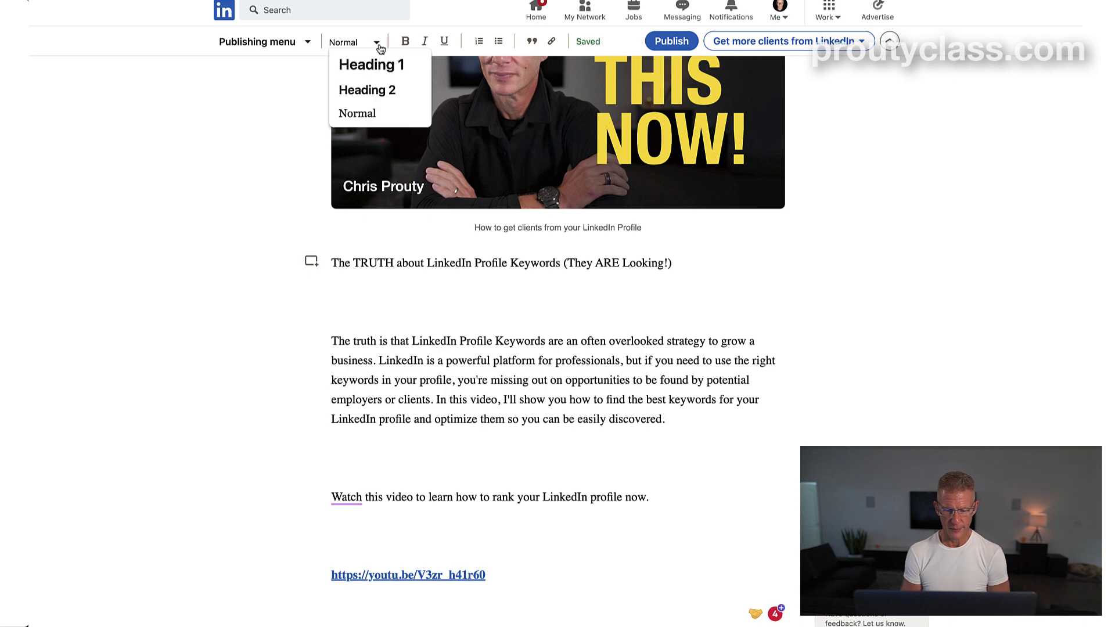
{"action": "left_click", "coordinate": [377, 92]}
- Remove the extra blank lines between the title, paragraph, "Watch this video" line and video link in the LinkedIn Profile Keywords section
{"action": "left_click", "coordinate": [374, 319]}
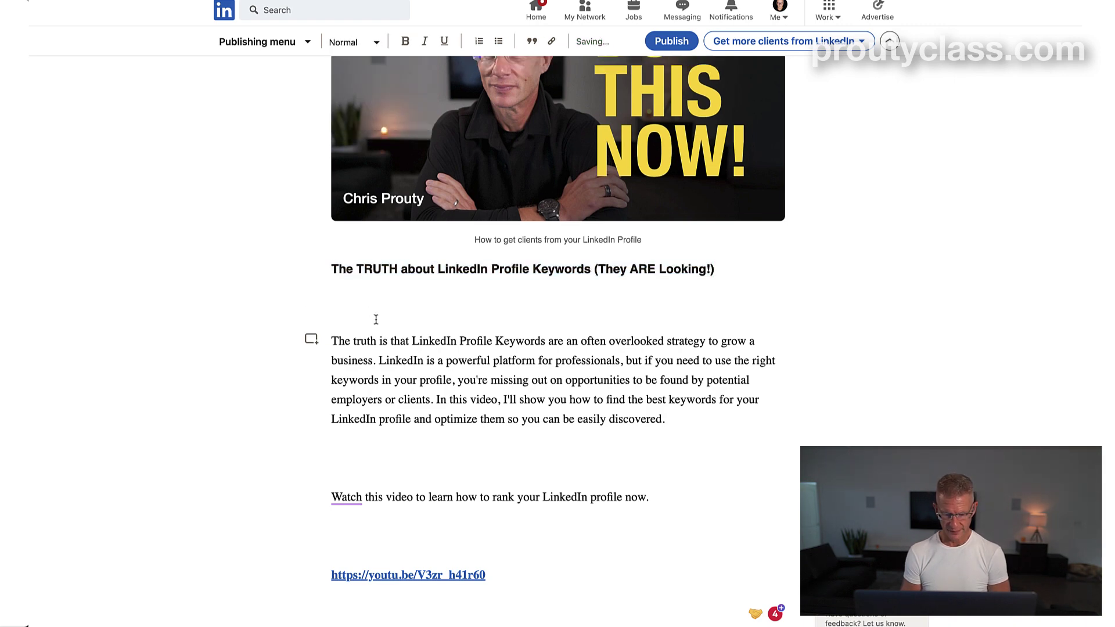
{"action": "key", "text": "BackSpace"}
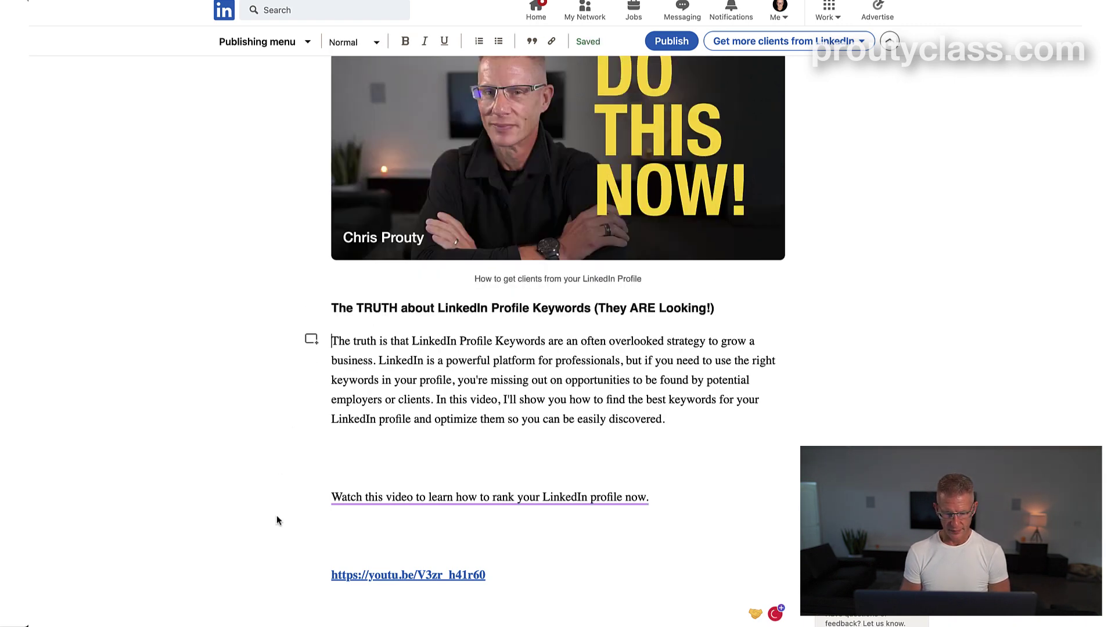
{"action": "triple_click", "coordinate": [345, 497]}
{"action": "key", "text": "Left"}
{"action": "key", "text": "BackSpace"}
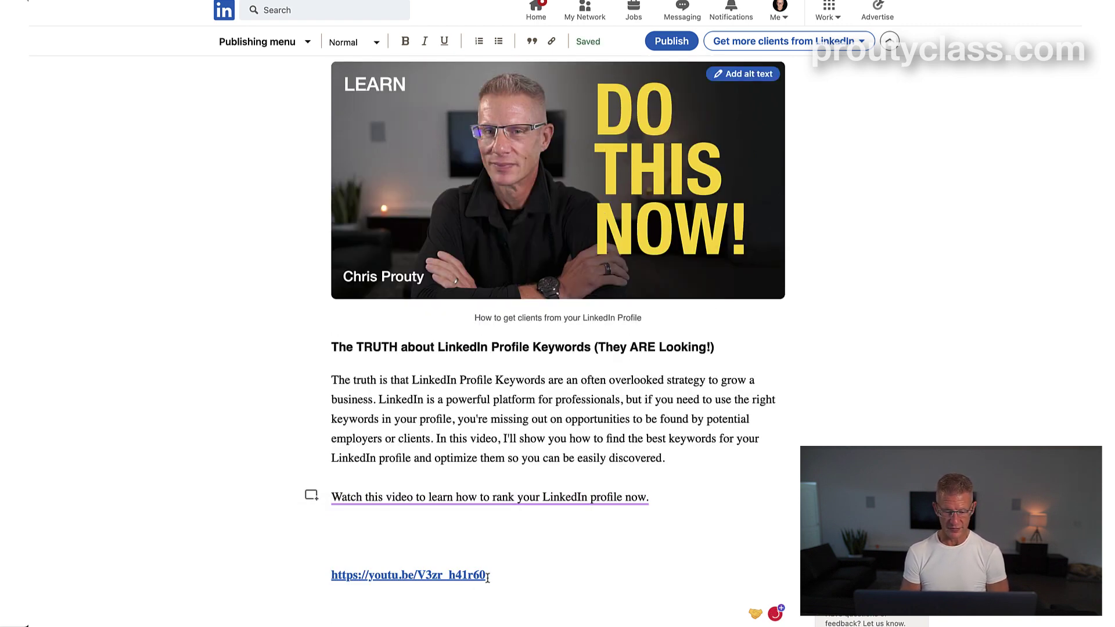
{"action": "key", "text": "Down"}
{"action": "key", "text": "Down"}
{"action": "key", "text": "BackSpace"}
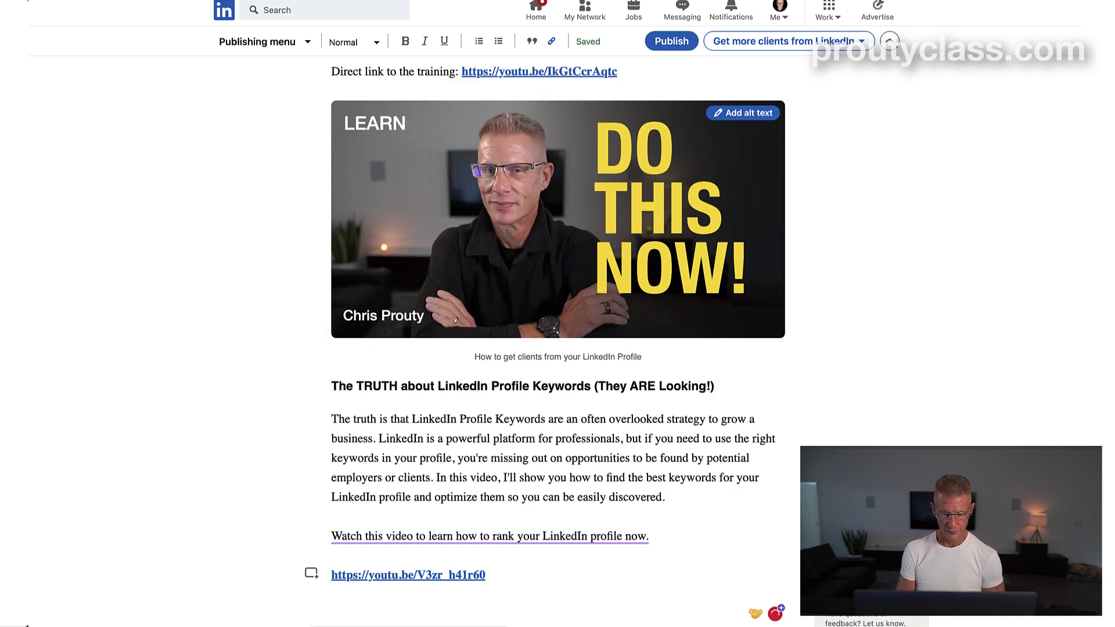
{"action": "left_click_drag", "start_coordinate": [491, 575], "coordinate": [316, 585]}
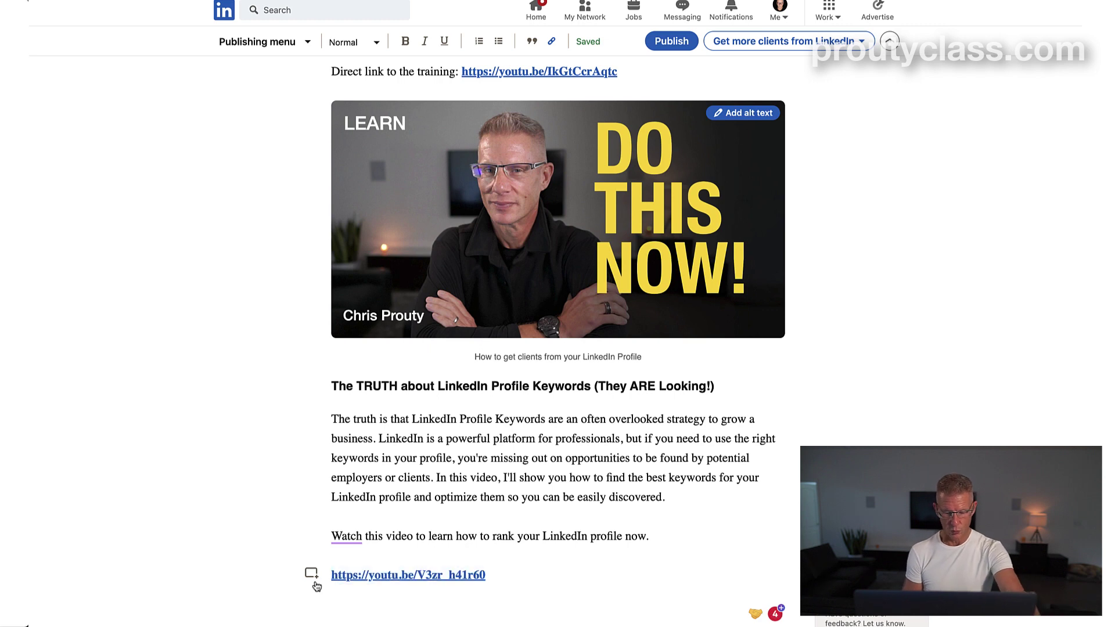
{"action": "key", "text": "super+v"}
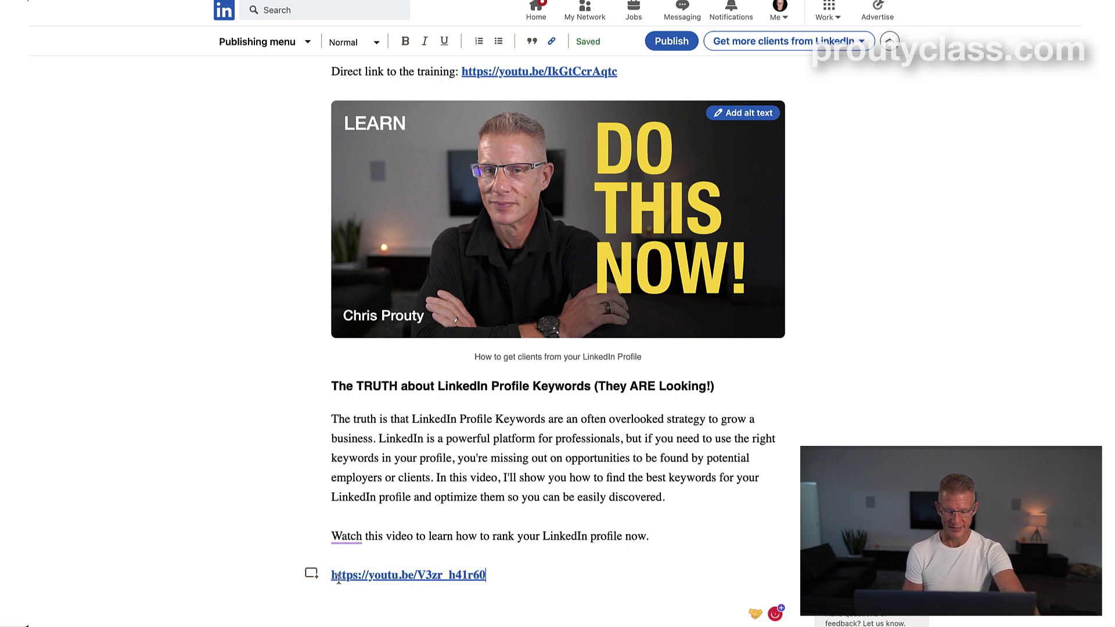
{"action": "left_click_drag", "start_coordinate": [508, 581], "coordinate": [333, 579]}
{"action": "key", "text": "super+c"}
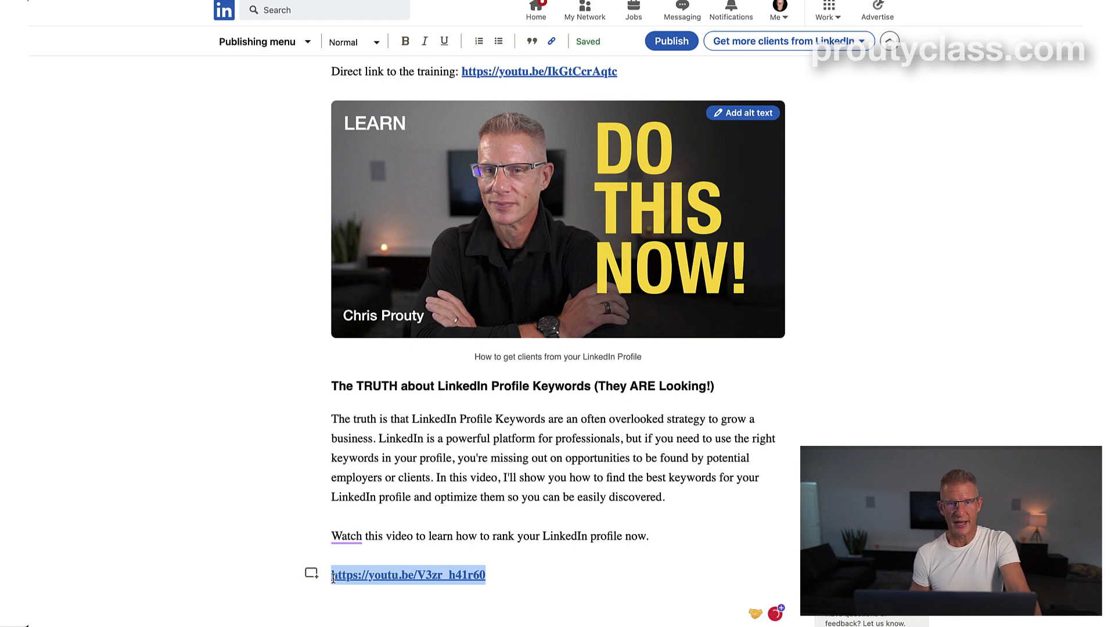
{"action": "left_click", "coordinate": [527, 578]}
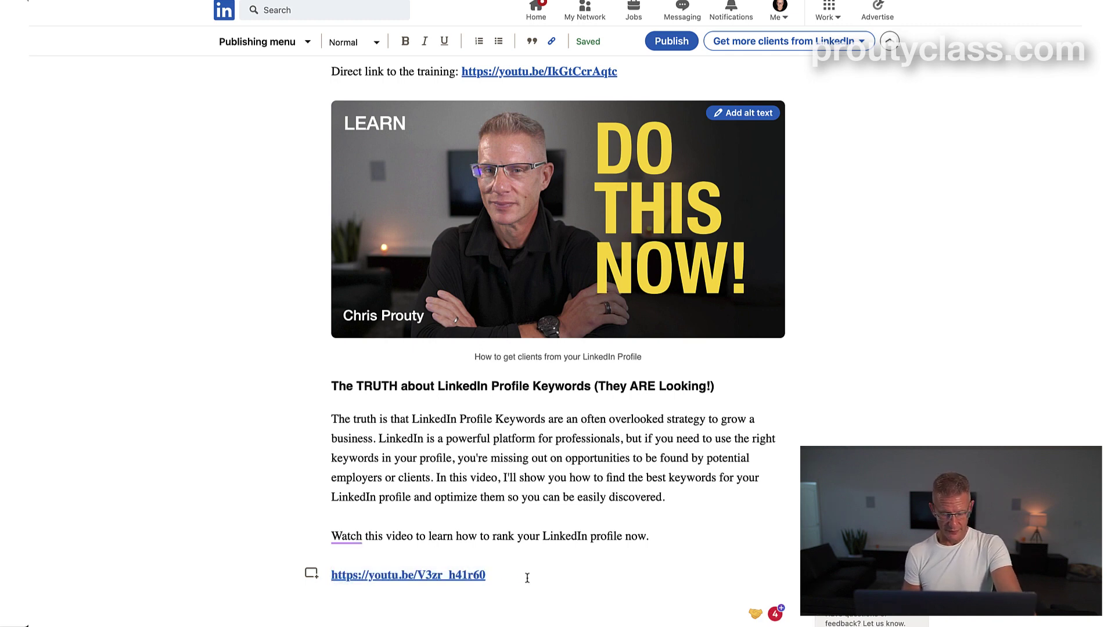
- Insert the "THE SECRET KEYWORD FORMULA" image on a new line below the video link of the LinkedIn Profile Keywords section
{"action": "key", "text": "Return"}
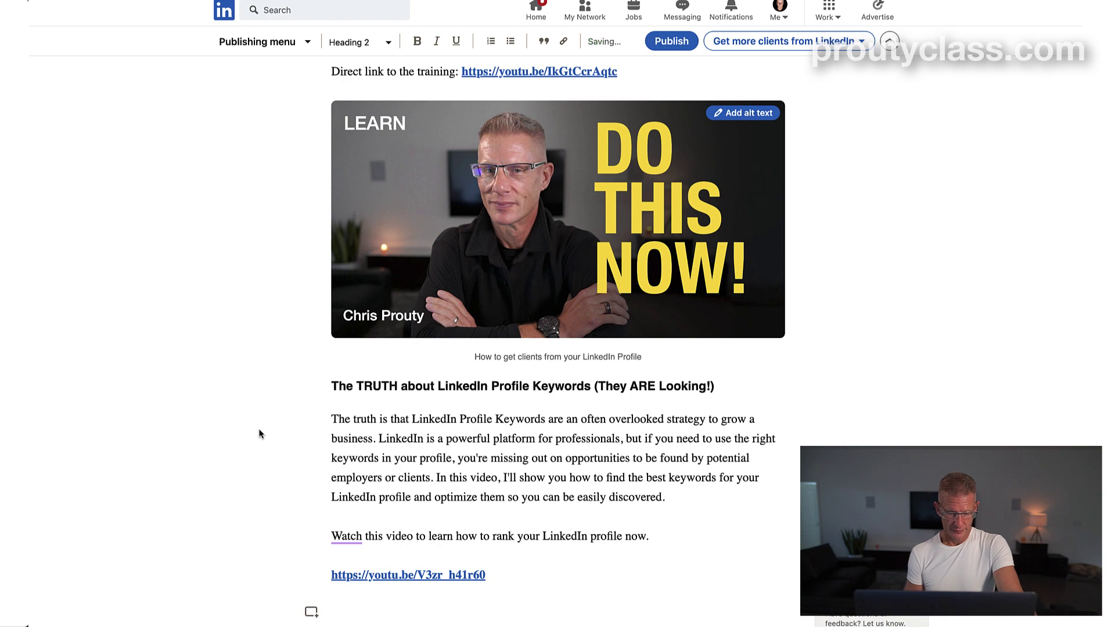
{"action": "scroll", "coordinate": [284, 397], "scroll_direction": "down", "scroll_amount": 2}
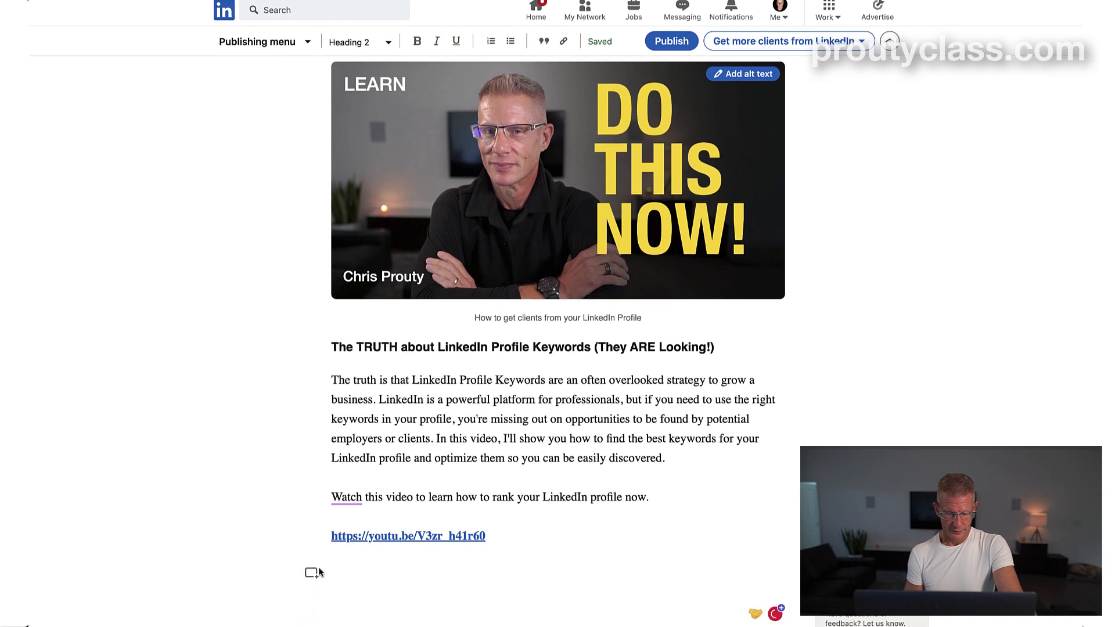
{"action": "left_click", "coordinate": [314, 576]}
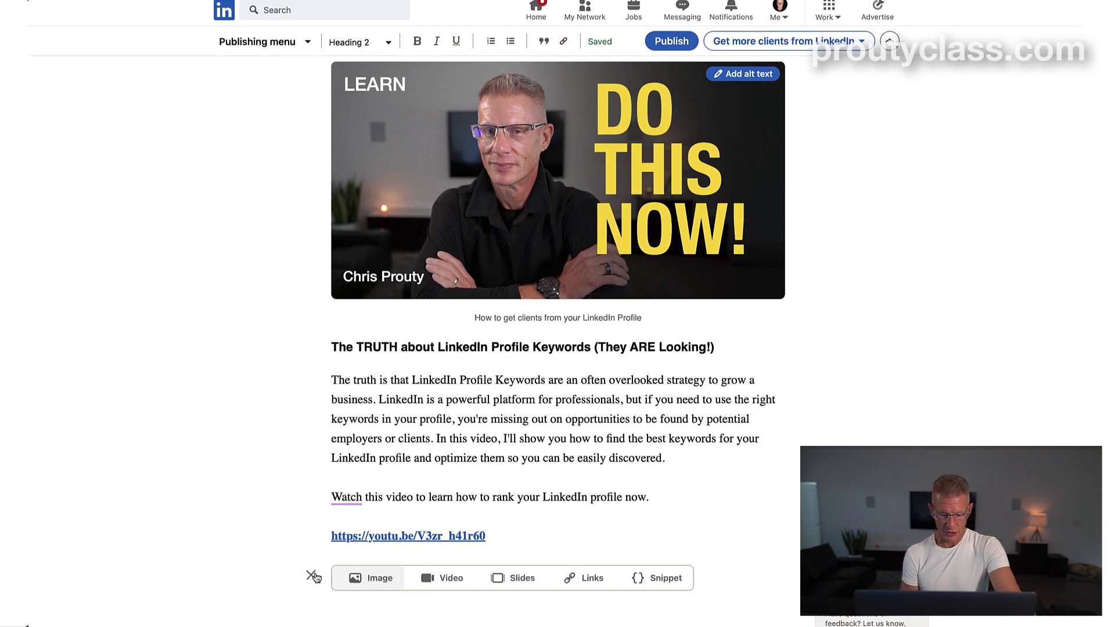
{"action": "left_click", "coordinate": [388, 581]}
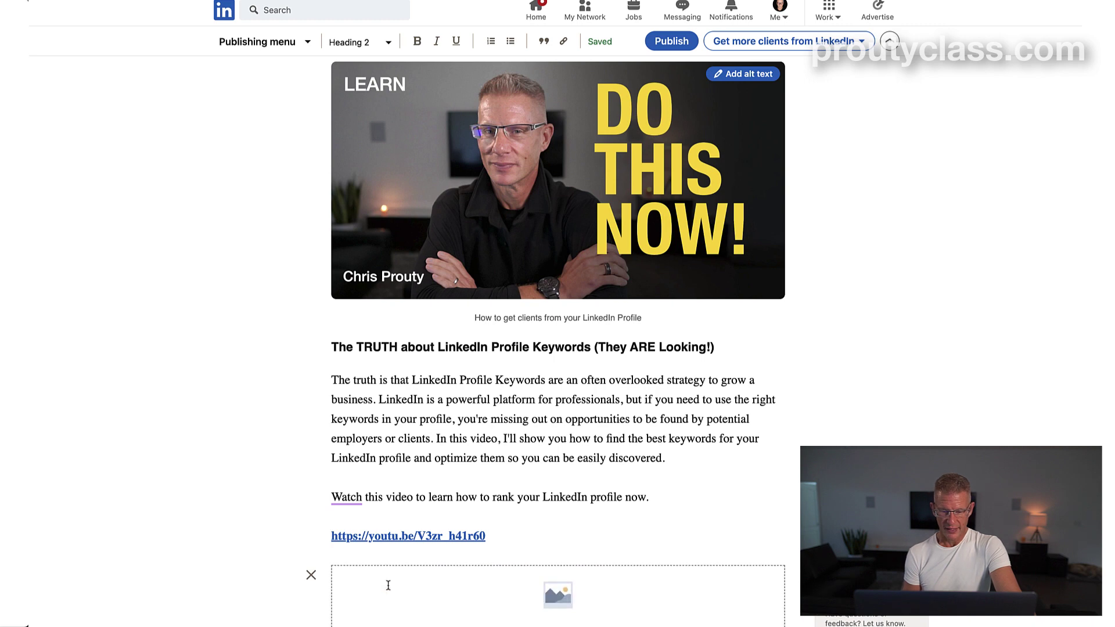
{"action": "scroll", "coordinate": [389, 581], "scroll_direction": "down", "scroll_amount": 3}
{"action": "key", "text": "super+Tab"}
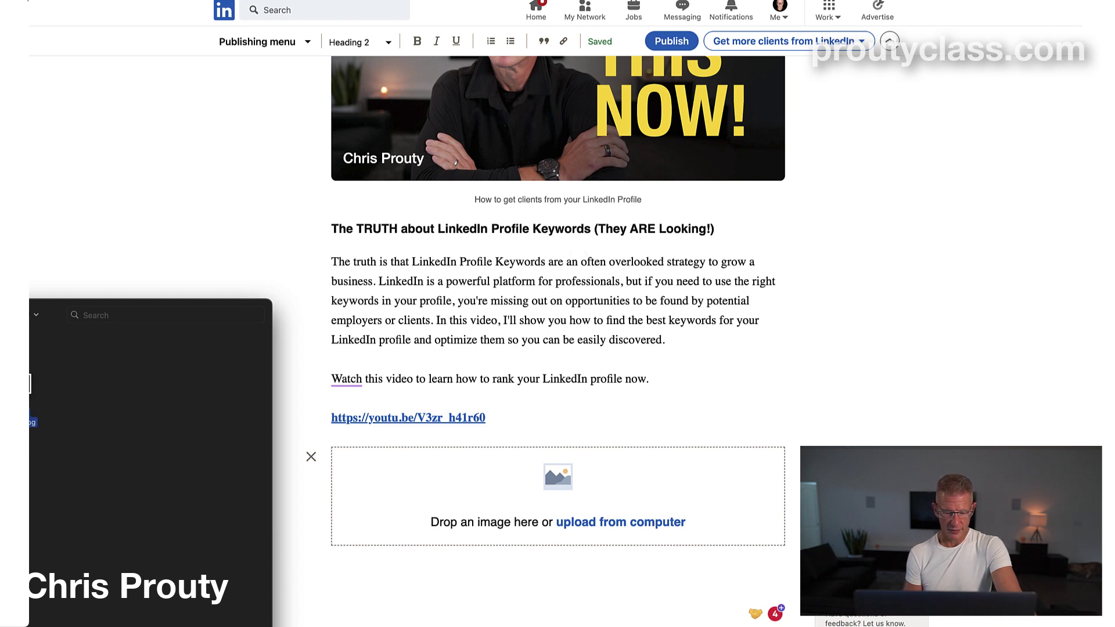
{"action": "left_click_drag", "start_coordinate": [146, 493], "coordinate": [461, 479]}
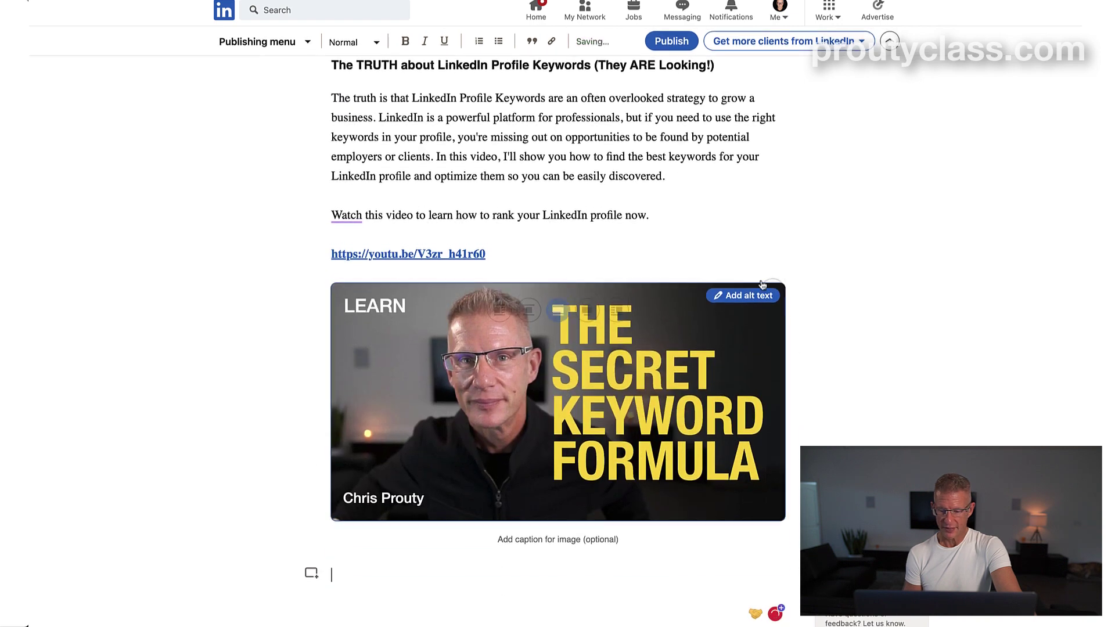
{"action": "left_click", "coordinate": [772, 267]}
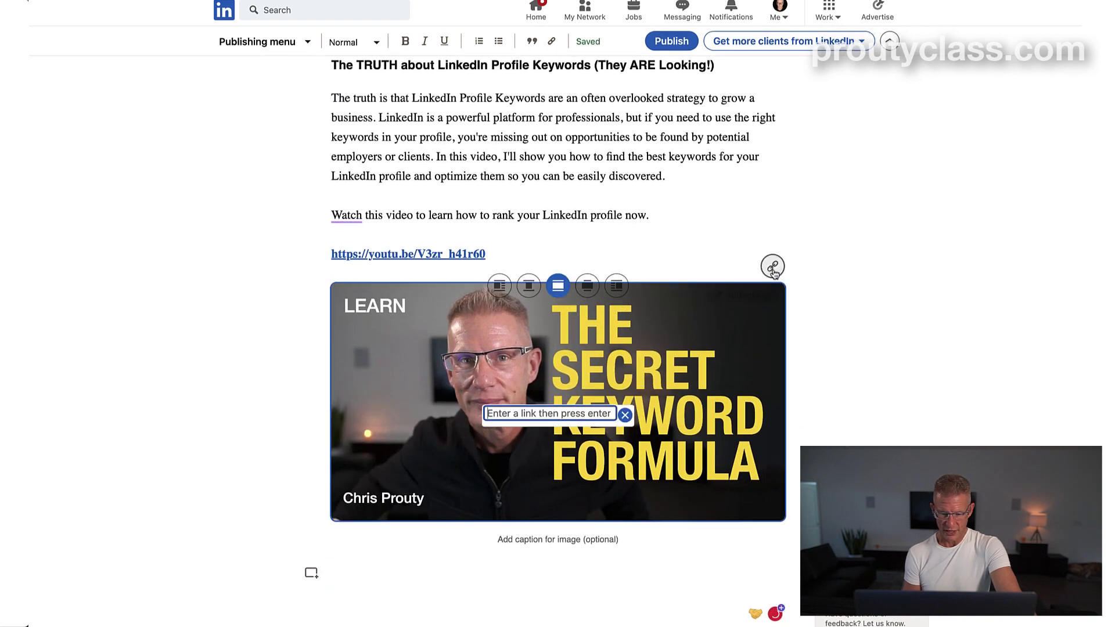
{"action": "key", "text": "super+v"}
{"action": "key", "text": "Return"}
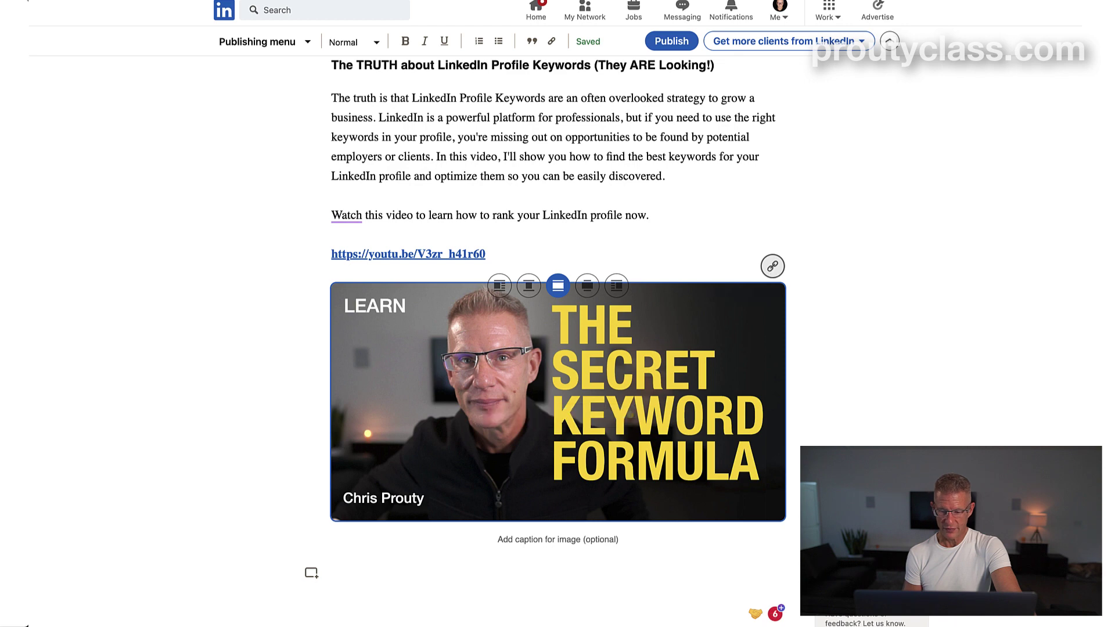
{"action": "left_click", "coordinate": [899, 320]}
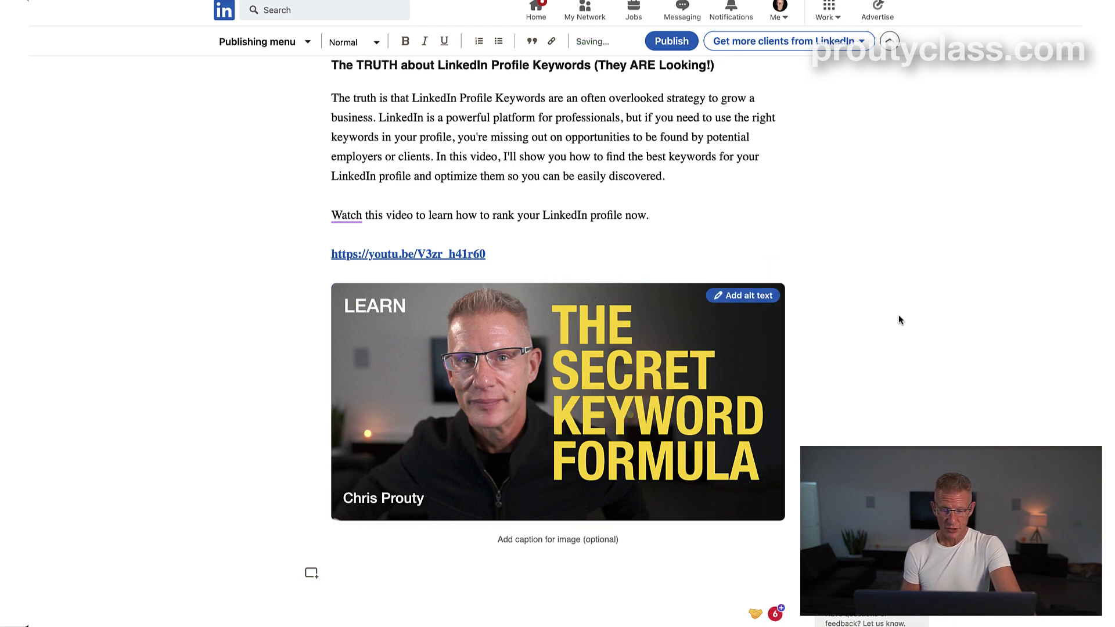
{"action": "scroll", "coordinate": [899, 320], "scroll_direction": "up", "scroll_amount": 8}
{"action": "scroll", "coordinate": [897, 320], "scroll_direction": "up", "scroll_amount": 10}
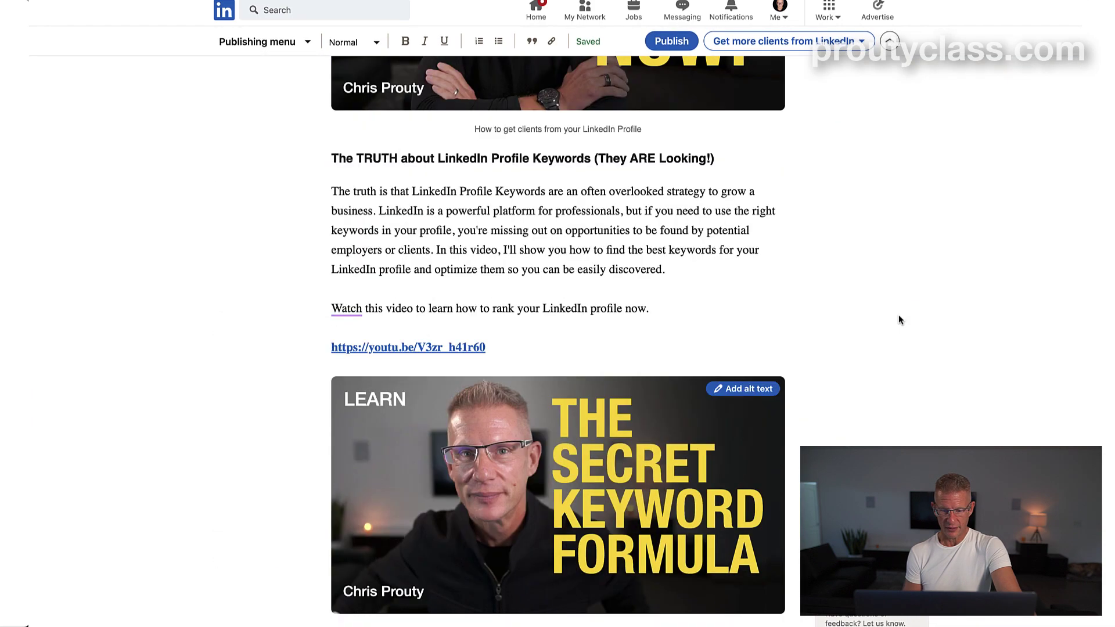
{"action": "scroll", "coordinate": [898, 319], "scroll_direction": "down", "scroll_amount": 2}
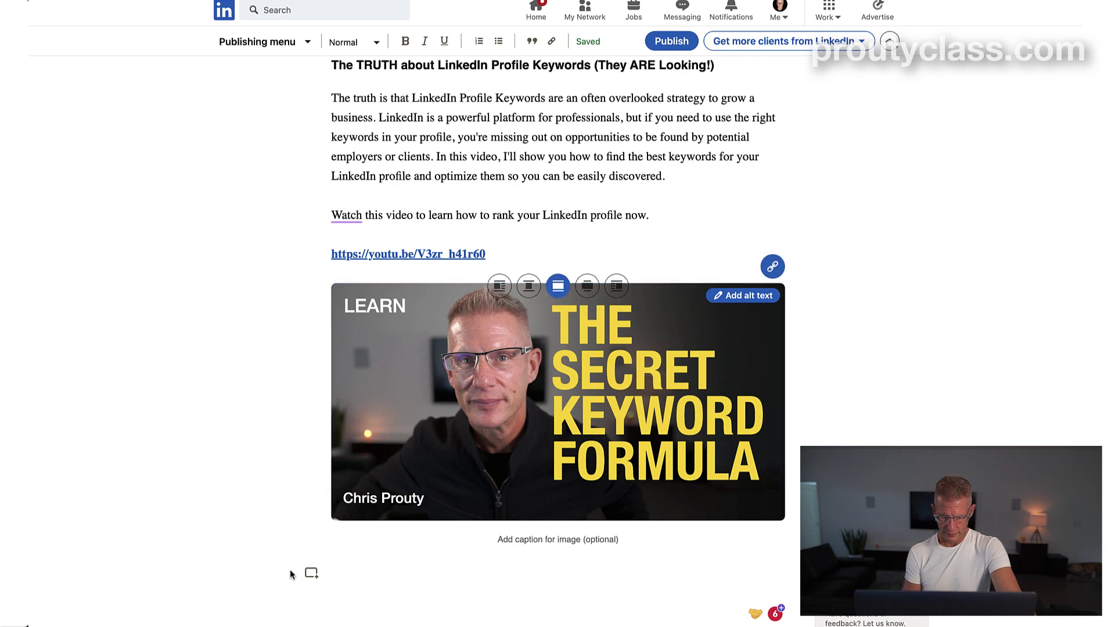
{"action": "left_click", "coordinate": [311, 577]}
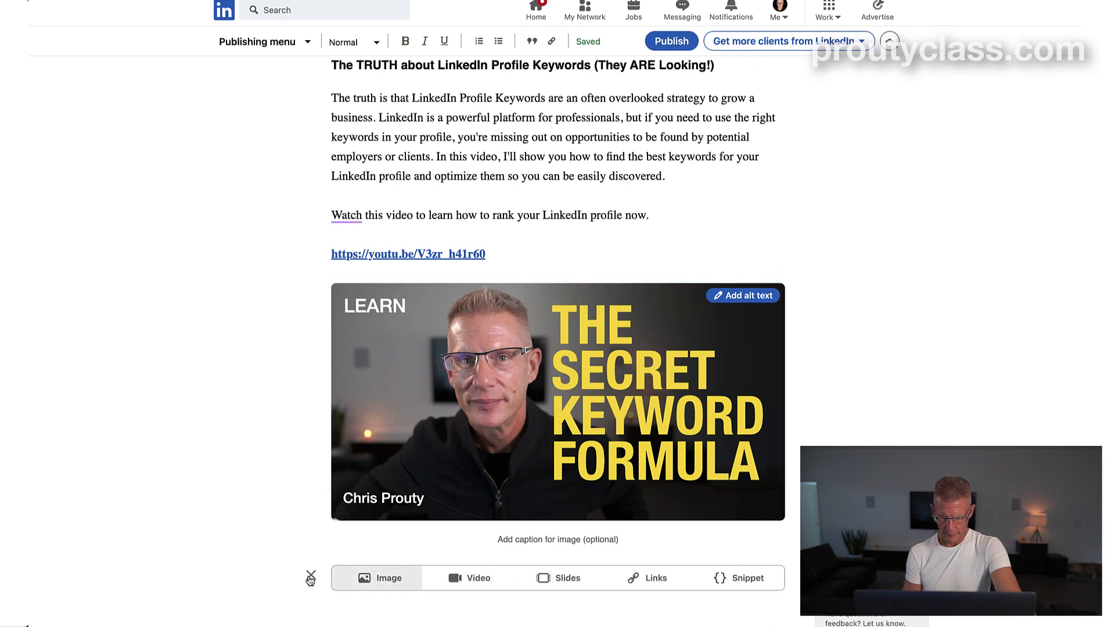
{"action": "left_click", "coordinate": [311, 576]}
{"action": "left_click", "coordinate": [312, 579]}
{"action": "type", "text": "How To Get Clients From LinkedIn With Content Marketing - Chris Pouty's EASY guide"}
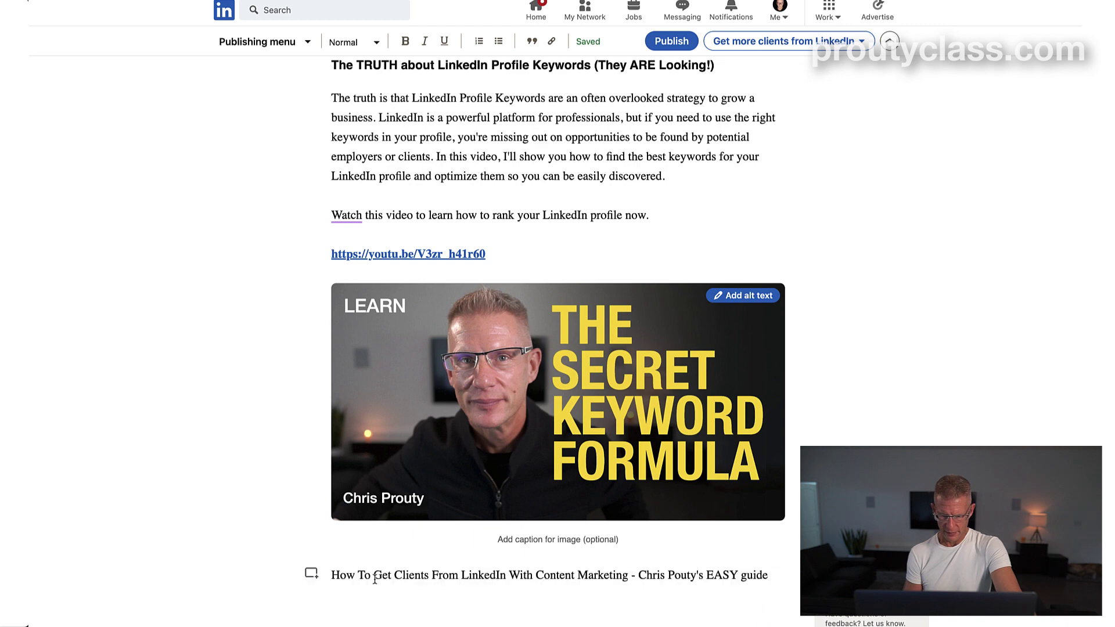
{"action": "key", "text": "ctrl+v"}
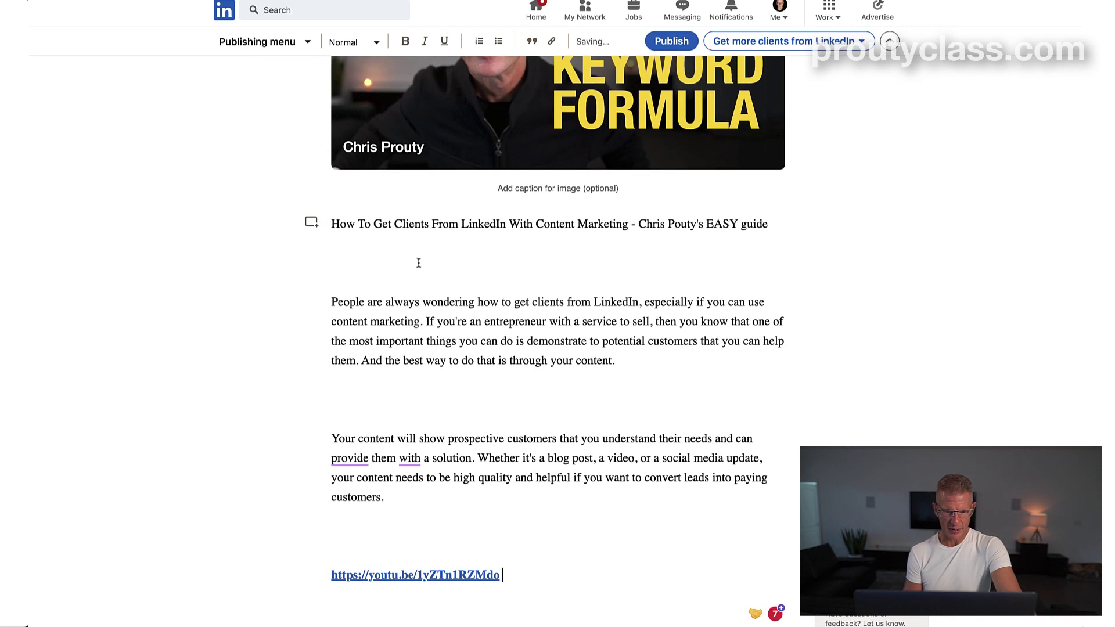
- Format the content marketing section's title line as Heading 2
{"action": "triple_click", "coordinate": [433, 224]}
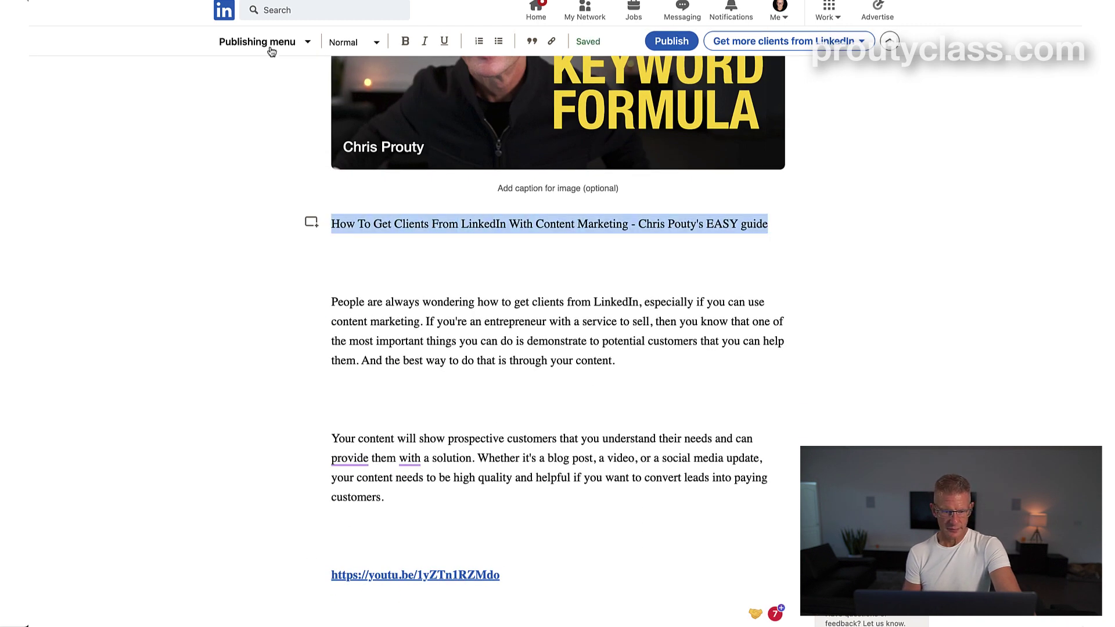
{"action": "left_click", "coordinate": [367, 41]}
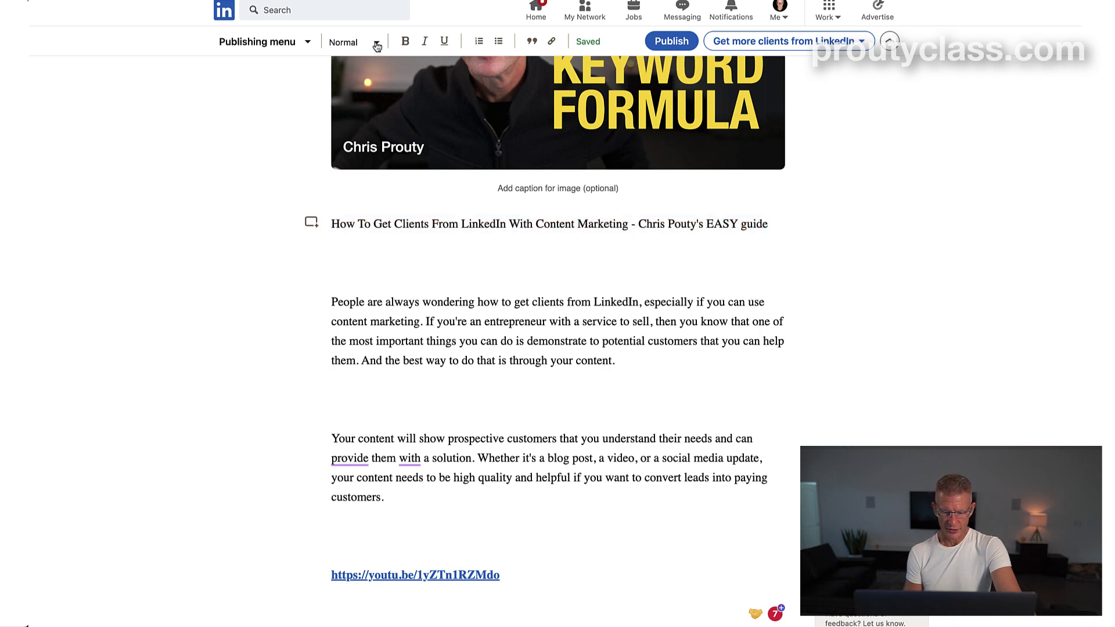
{"action": "left_click", "coordinate": [377, 44]}
{"action": "left_click", "coordinate": [367, 90]}
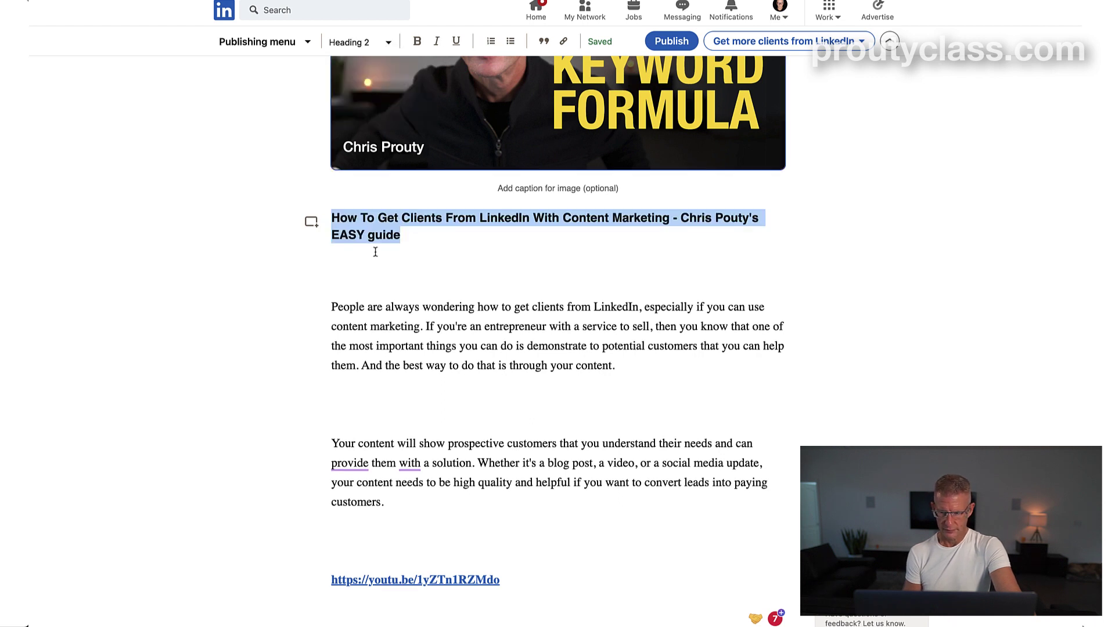
- Remove the extra blank lines between the content marketing section's title, paragraphs and link, and start a new line below the link
{"action": "left_click", "coordinate": [384, 299]}
{"action": "key", "text": "BackSpace"}
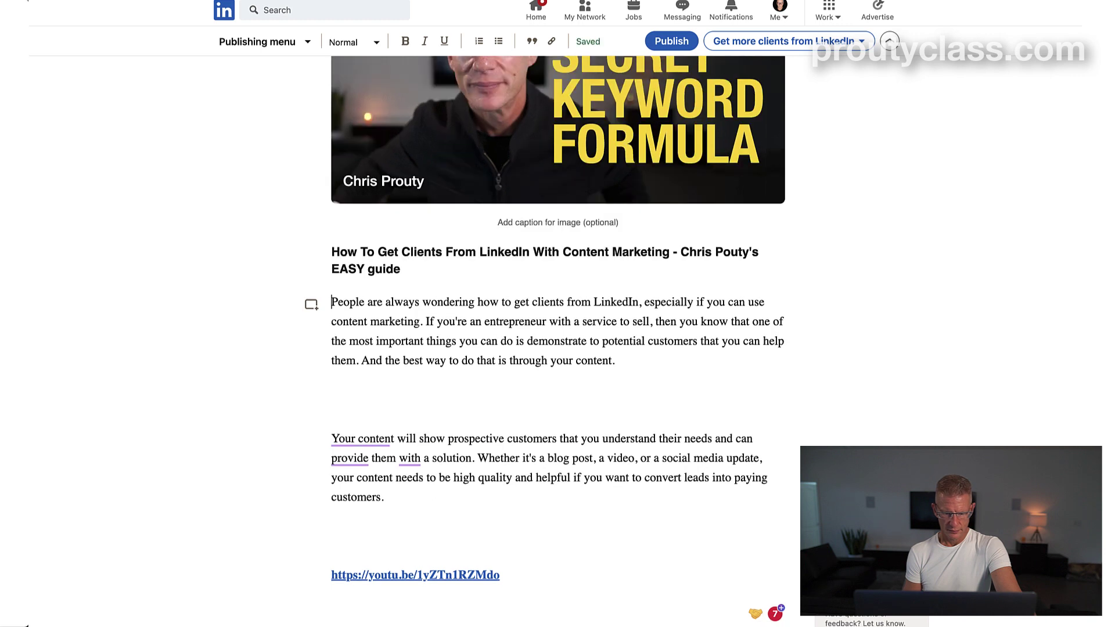
{"action": "mouse_move", "coordinate": [421, 441]}
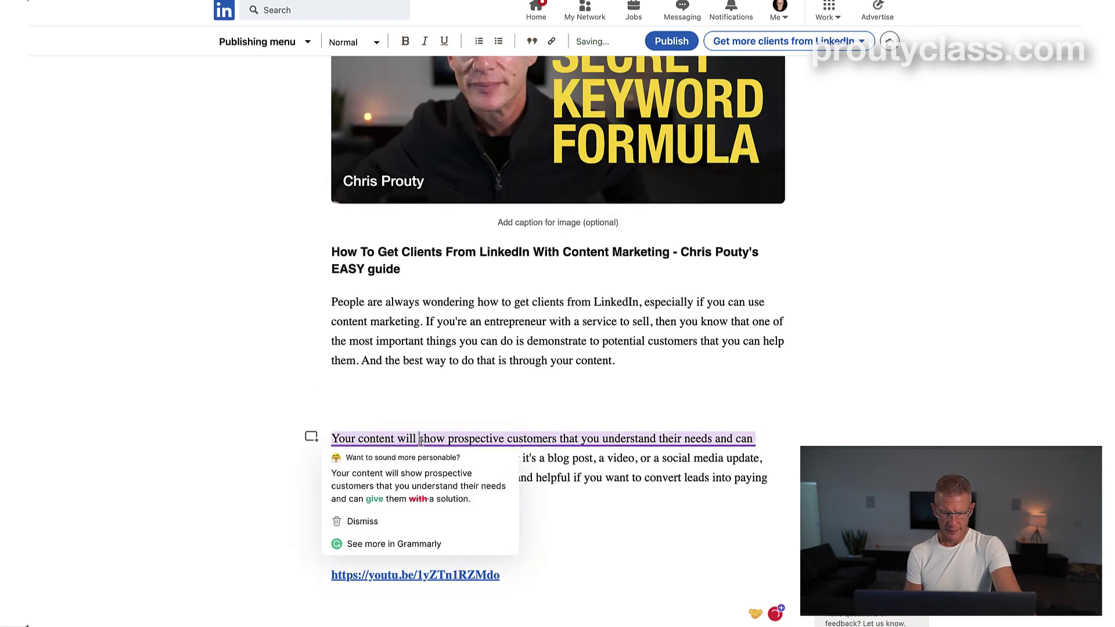
{"action": "left_click", "coordinate": [332, 439]}
{"action": "key", "text": "BackSpace"}
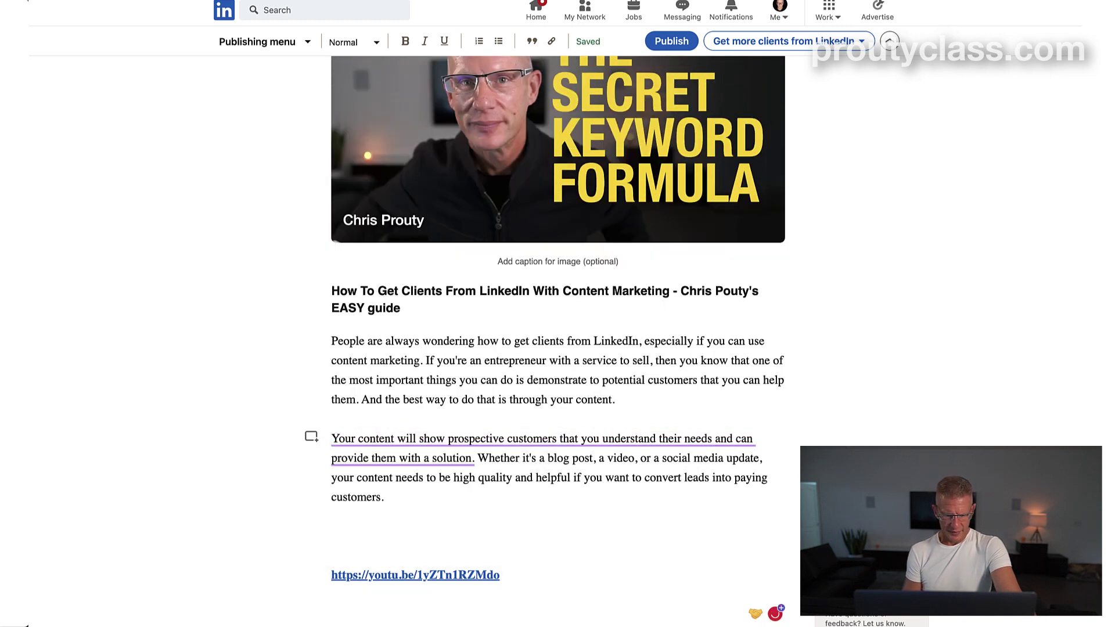
{"action": "left_click", "coordinate": [414, 554]}
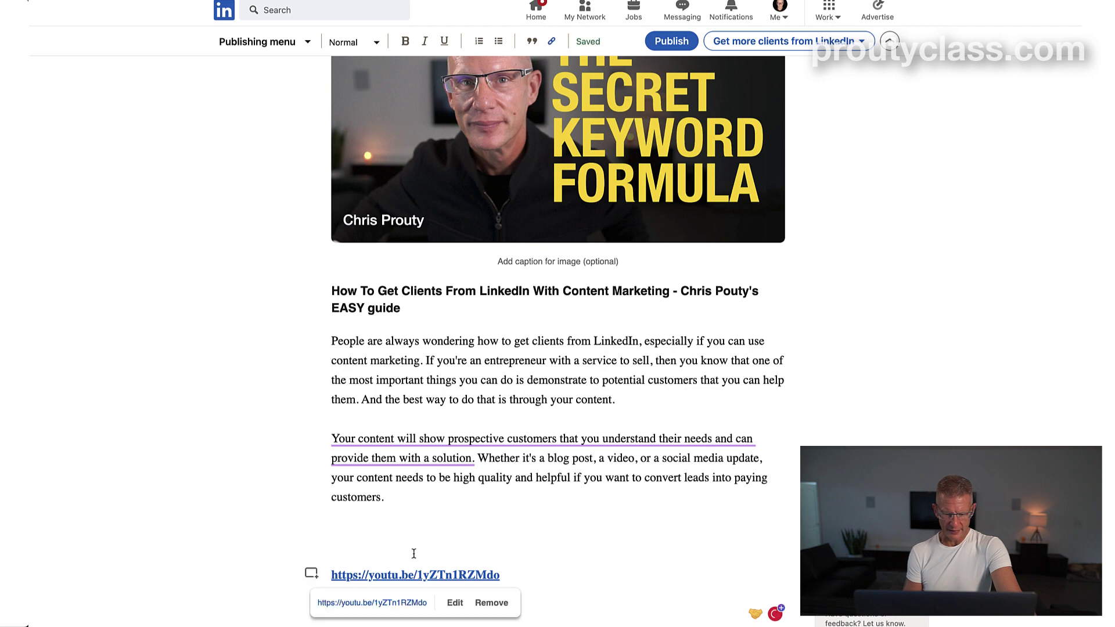
{"action": "key", "text": "BackSpace"}
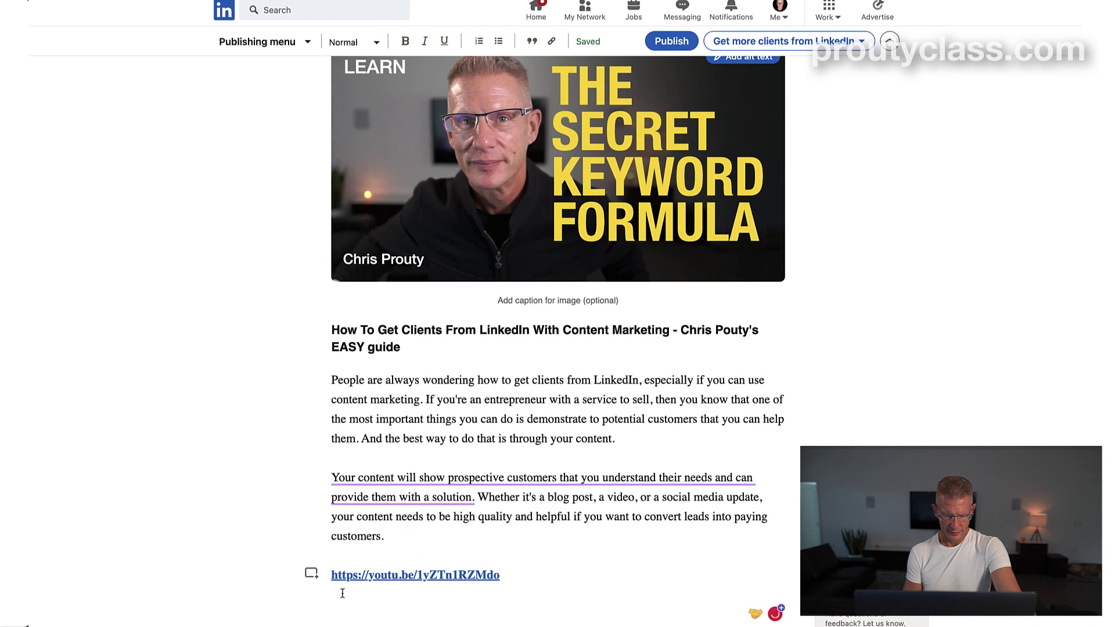
{"action": "key", "text": "Return"}
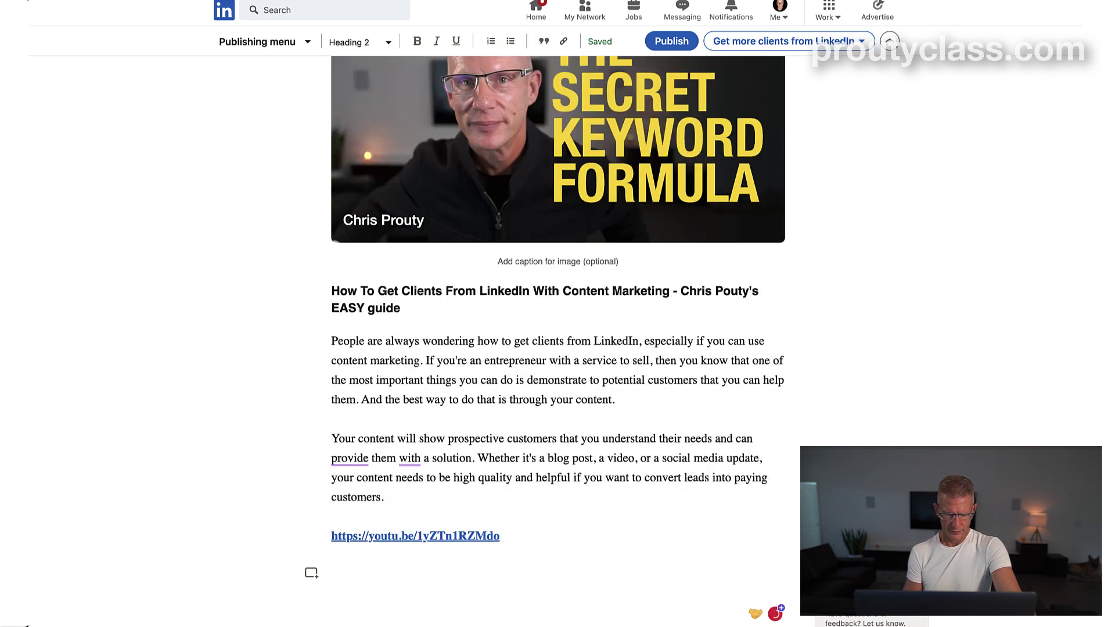
- Insert the "YOUR CONTENT ISN'T WORKING HERE'S THE FIX" image below the content marketing section's video link
{"action": "left_click", "coordinate": [312, 573]}
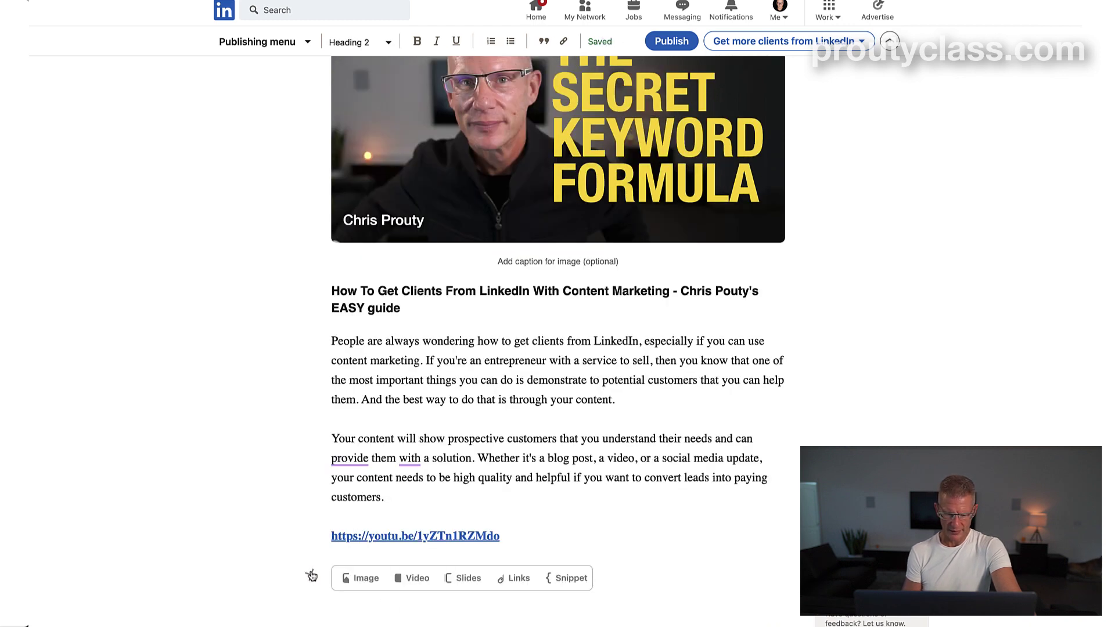
{"action": "left_click", "coordinate": [410, 575]}
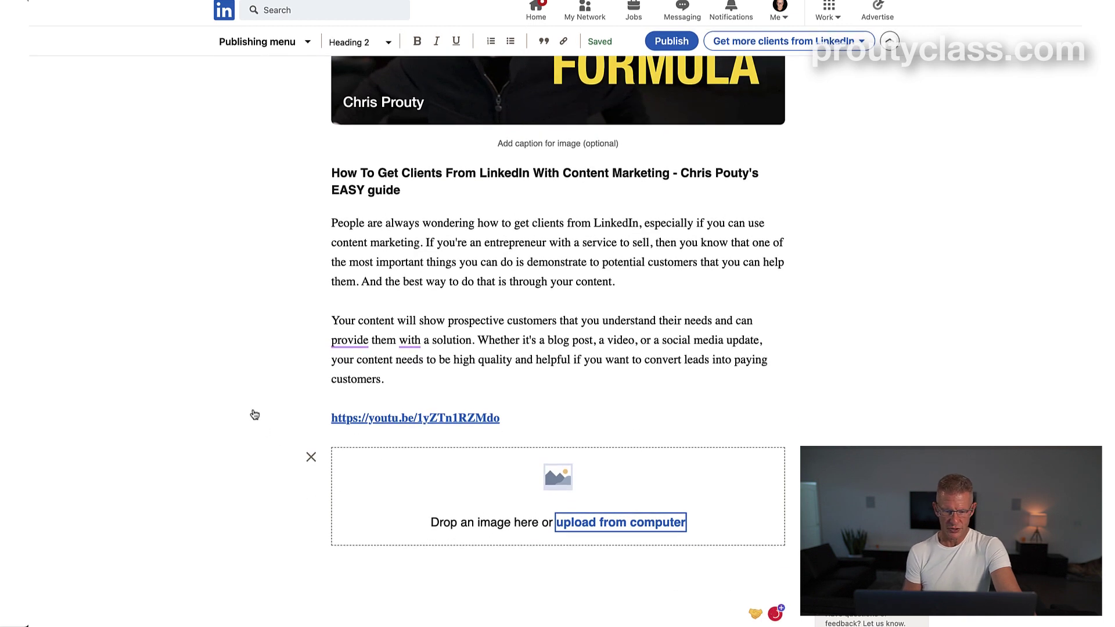
{"action": "key", "text": "super+Tab"}
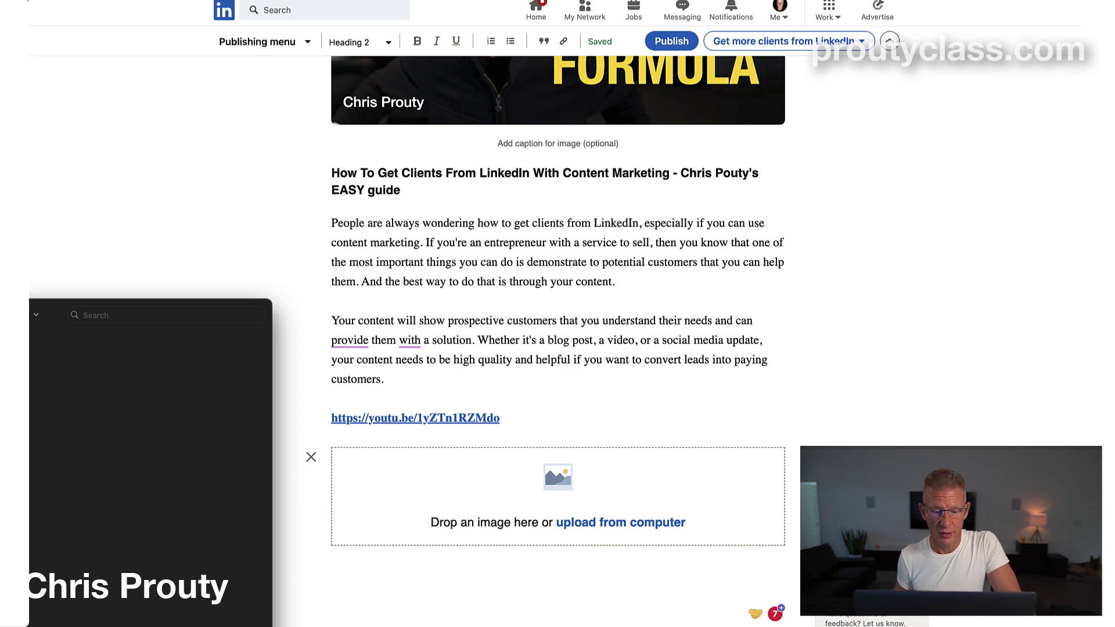
{"action": "left_click_drag", "start_coordinate": [127, 587], "coordinate": [489, 463]}
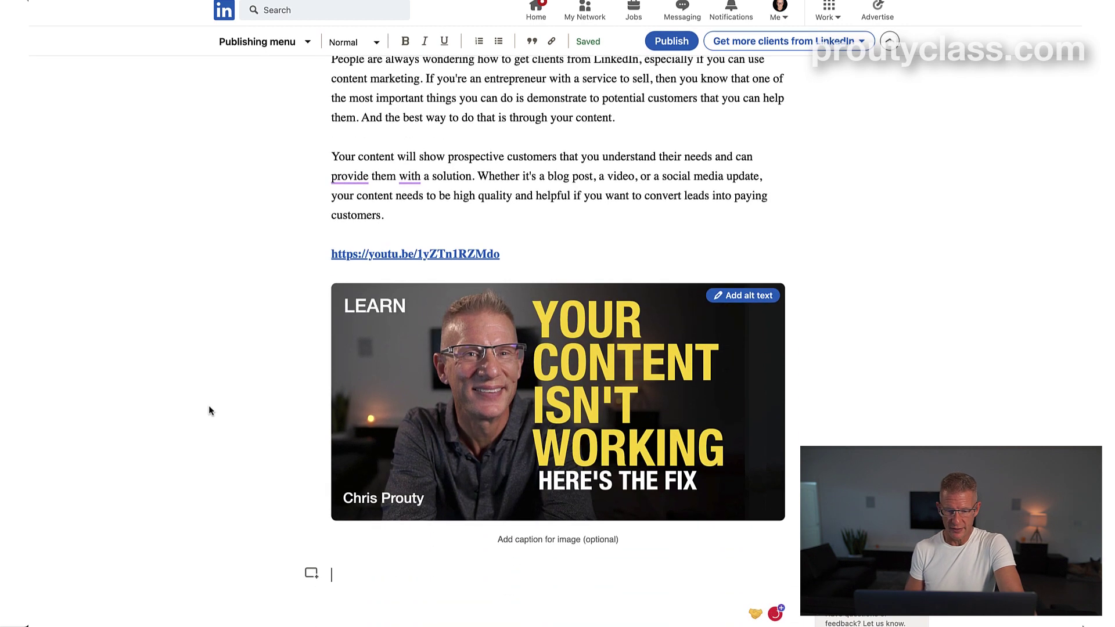
{"action": "left_click", "coordinate": [633, 363]}
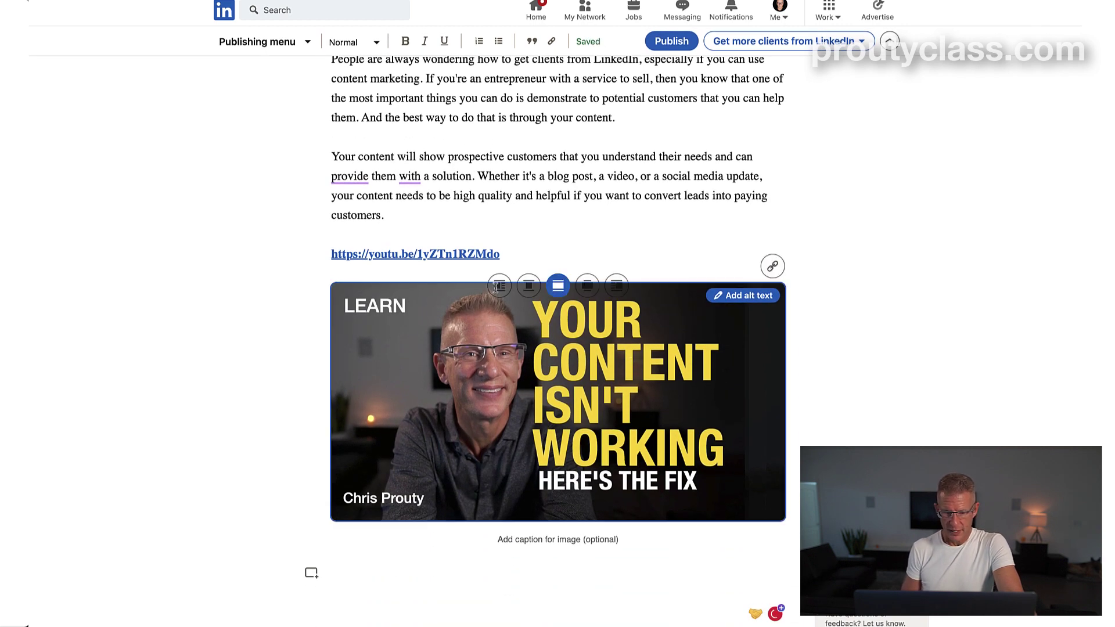
{"action": "left_click_drag", "start_coordinate": [503, 255], "coordinate": [338, 262]}
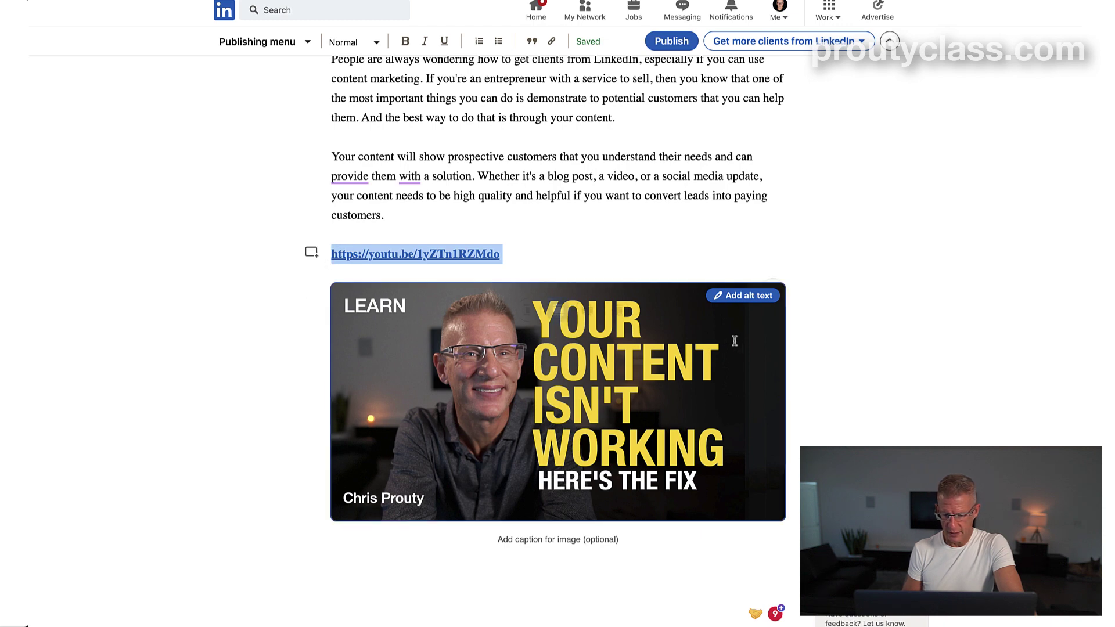
{"action": "mouse_move", "coordinate": [733, 341]}
{"action": "left_click", "coordinate": [774, 266]}
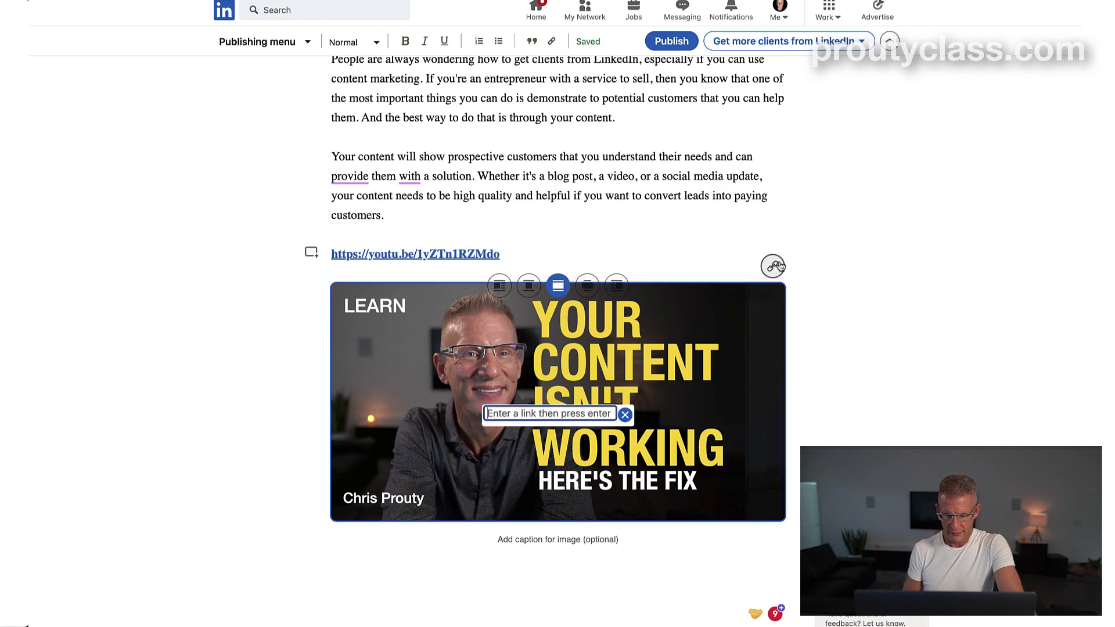
{"action": "type", "text": "https://youtu.be/1yZTn1RZMdo"}
{"action": "key", "text": "Return"}
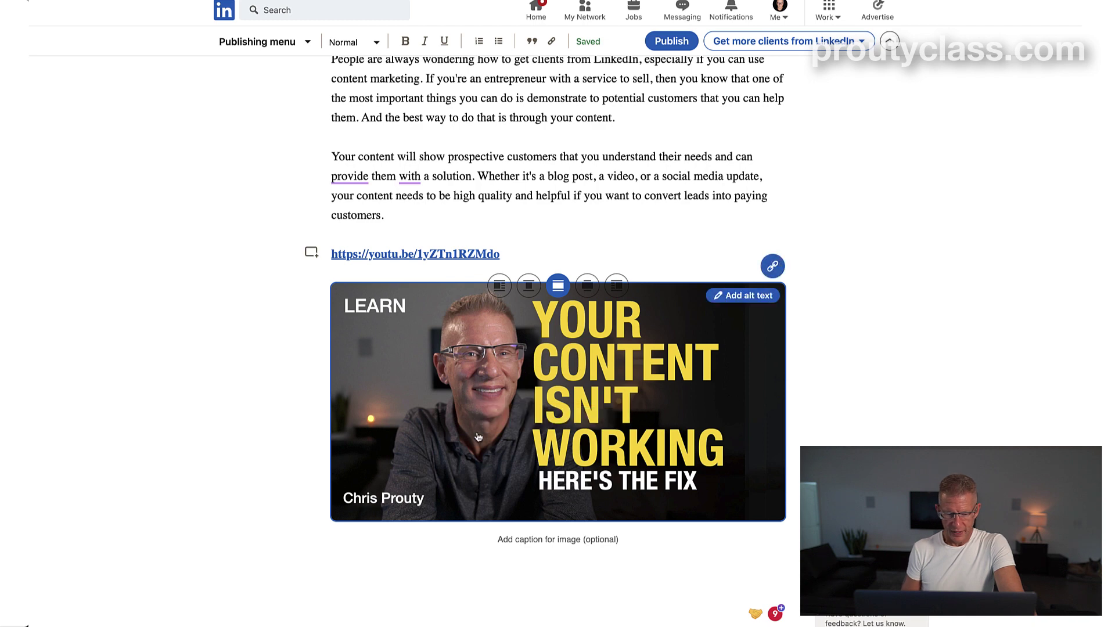
- Copy the heading "The TRUTH about LinkedIn Profile Keywords (They ARE Looking!)" into the caption of the "THE SECRET KEYWORD FORMULA" image
{"action": "scroll", "coordinate": [487, 383], "scroll_direction": "up", "scroll_amount": 4}
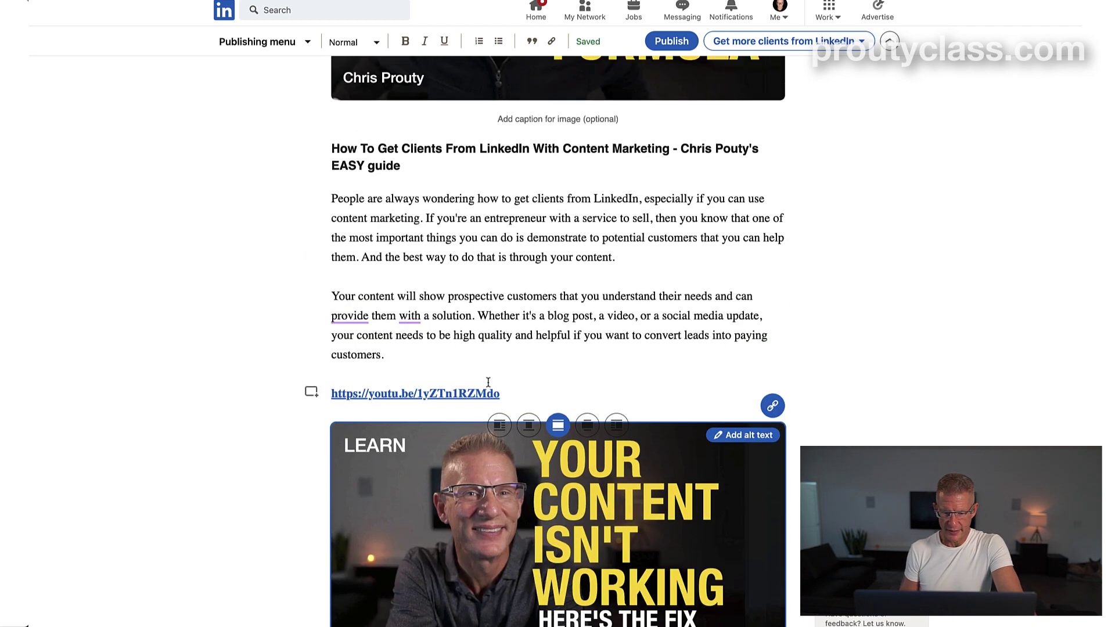
{"action": "scroll", "coordinate": [519, 231], "scroll_direction": "up", "scroll_amount": 7}
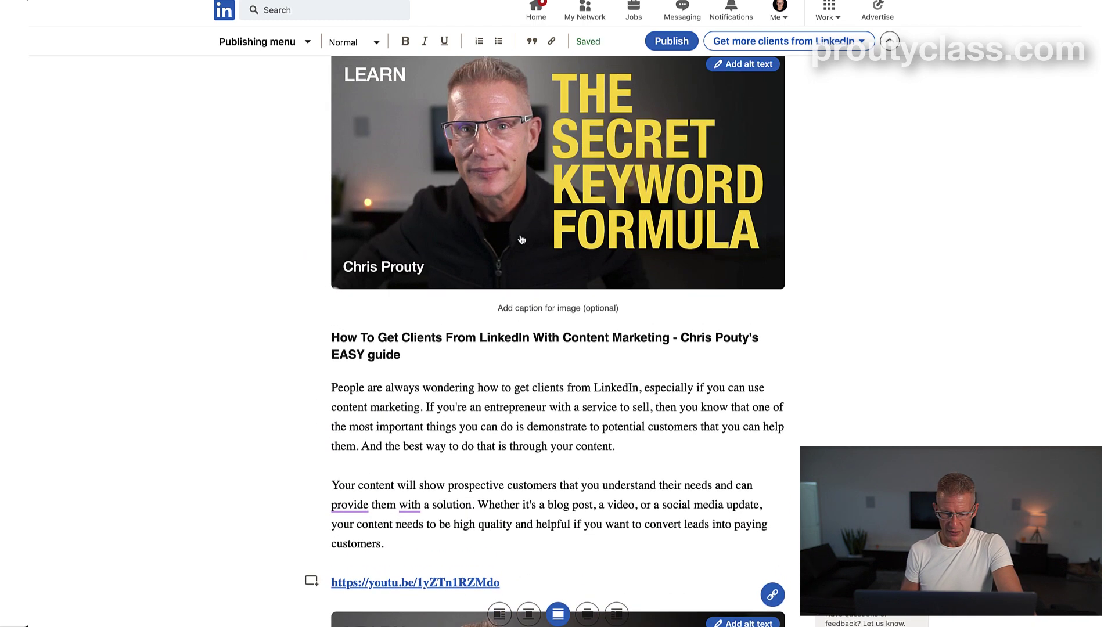
{"action": "scroll", "coordinate": [521, 234], "scroll_direction": "up", "scroll_amount": 2}
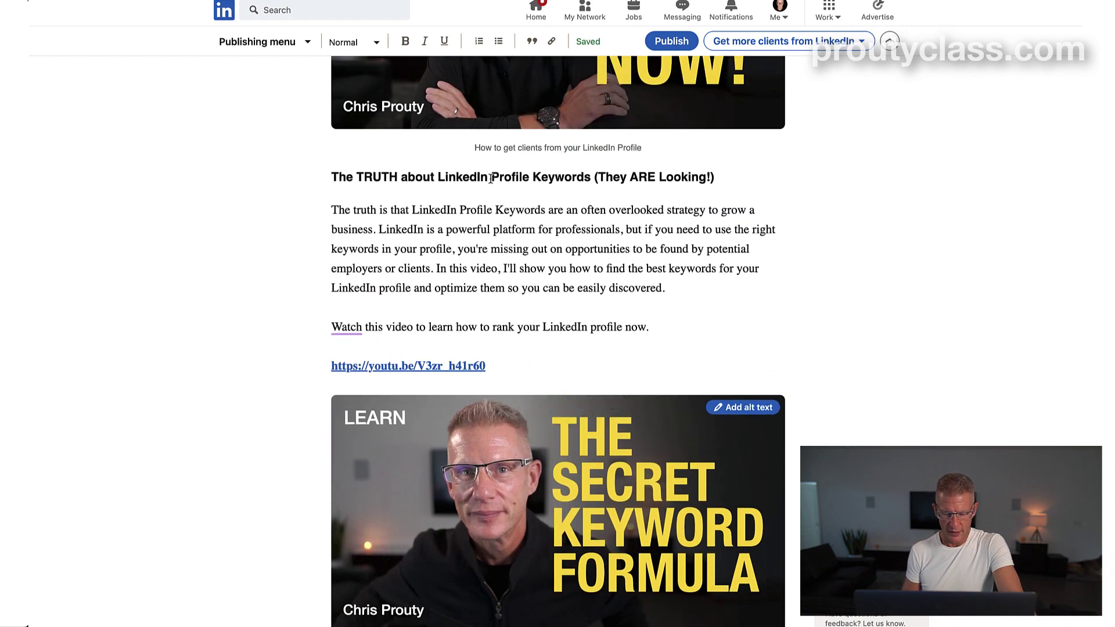
{"action": "triple_click", "coordinate": [491, 178]}
{"action": "key", "text": "ctrl+c"}
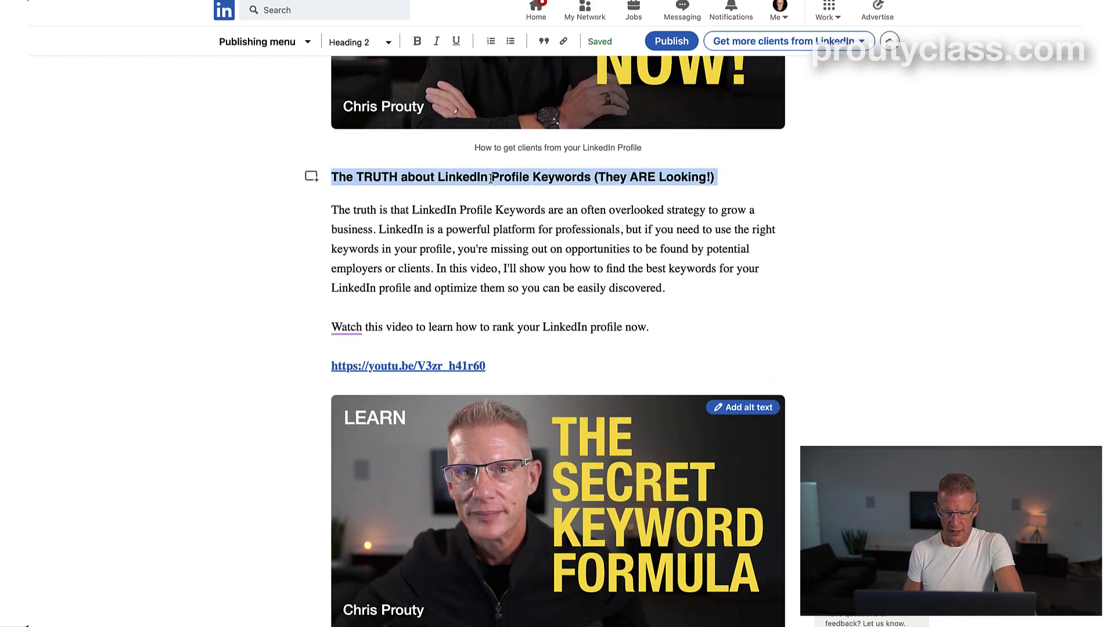
{"action": "scroll", "coordinate": [491, 178], "scroll_direction": "down", "scroll_amount": 8}
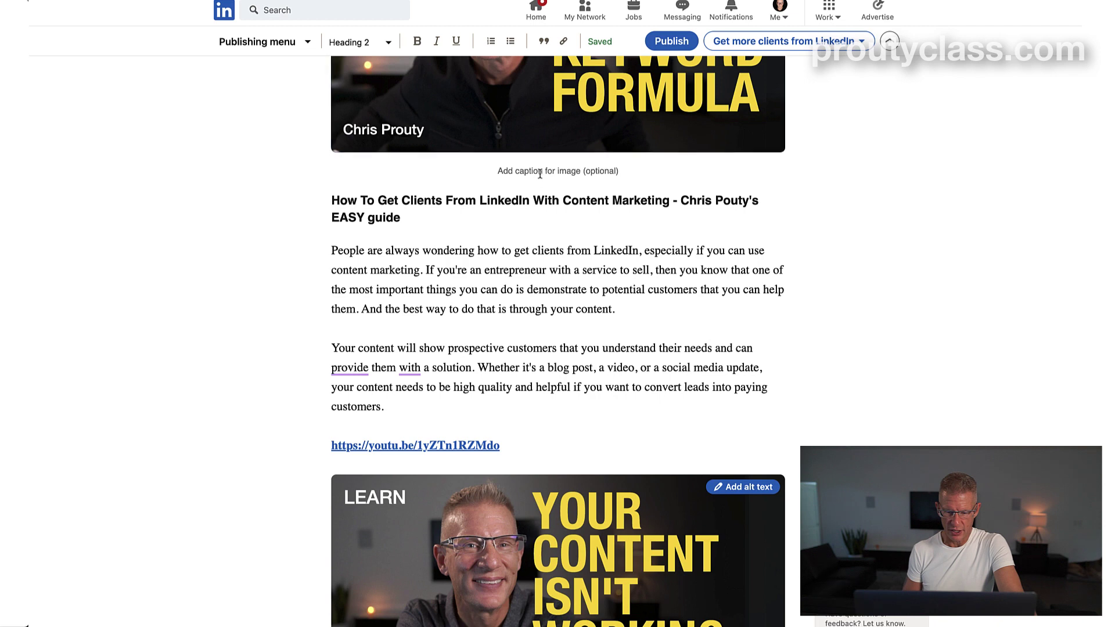
{"action": "left_click", "coordinate": [540, 173]}
{"action": "key", "text": "ctrl+v"}
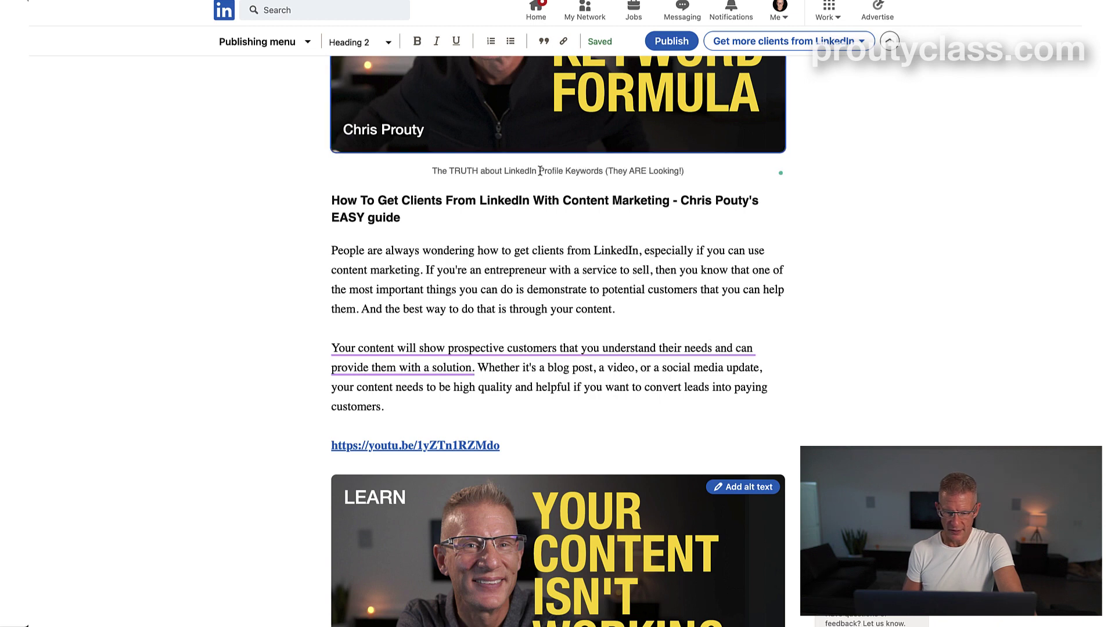
- Copy the content marketing section's full heading into the caption of the "YOUR CONTENT ISN'T WORKING" image
{"action": "scroll", "coordinate": [540, 171], "scroll_direction": "down", "scroll_amount": 4}
{"action": "scroll", "coordinate": [520, 248], "scroll_direction": "up", "scroll_amount": 2}
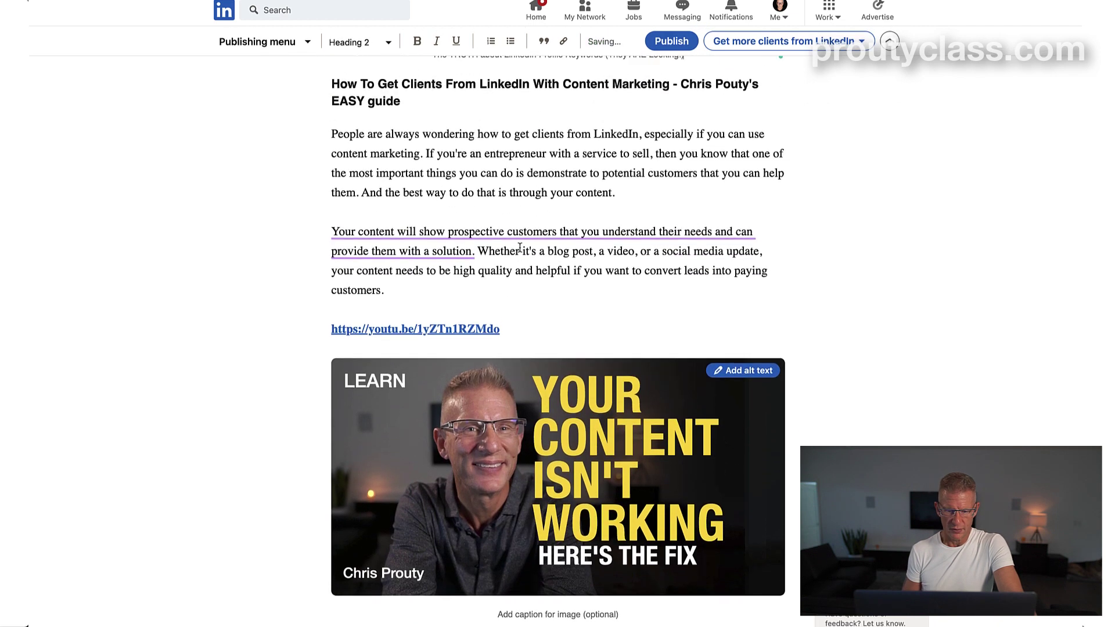
{"action": "triple_click", "coordinate": [505, 83]}
{"action": "key", "text": "super+c"}
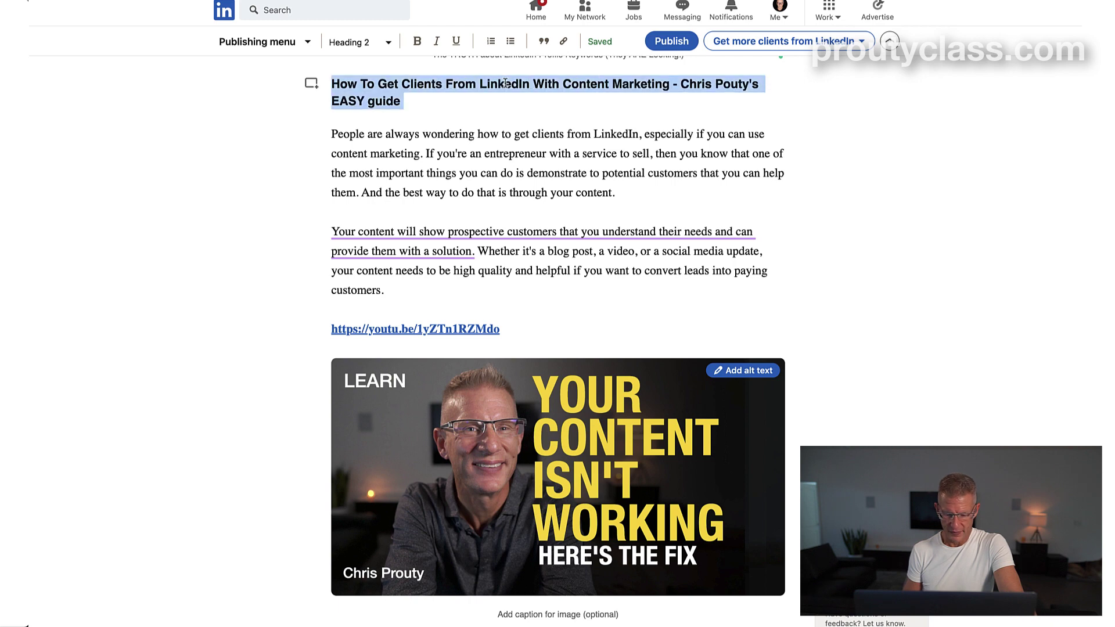
{"action": "scroll", "coordinate": [501, 174], "scroll_direction": "down", "scroll_amount": 2}
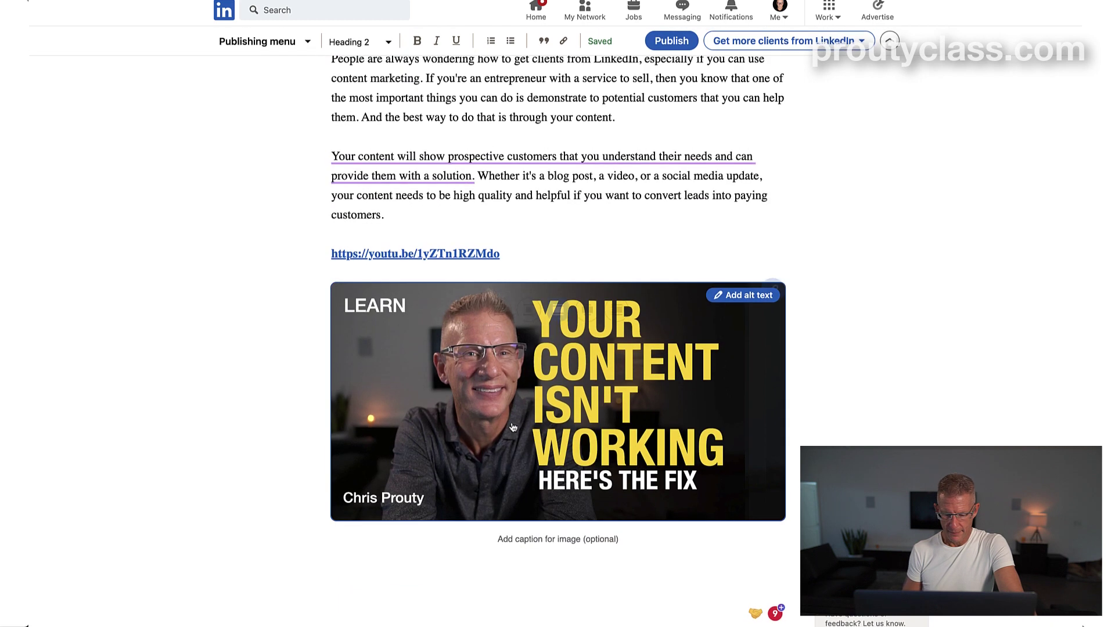
{"action": "left_click", "coordinate": [534, 520]}
{"action": "left_click", "coordinate": [538, 533]}
{"action": "key", "text": "super+v"}
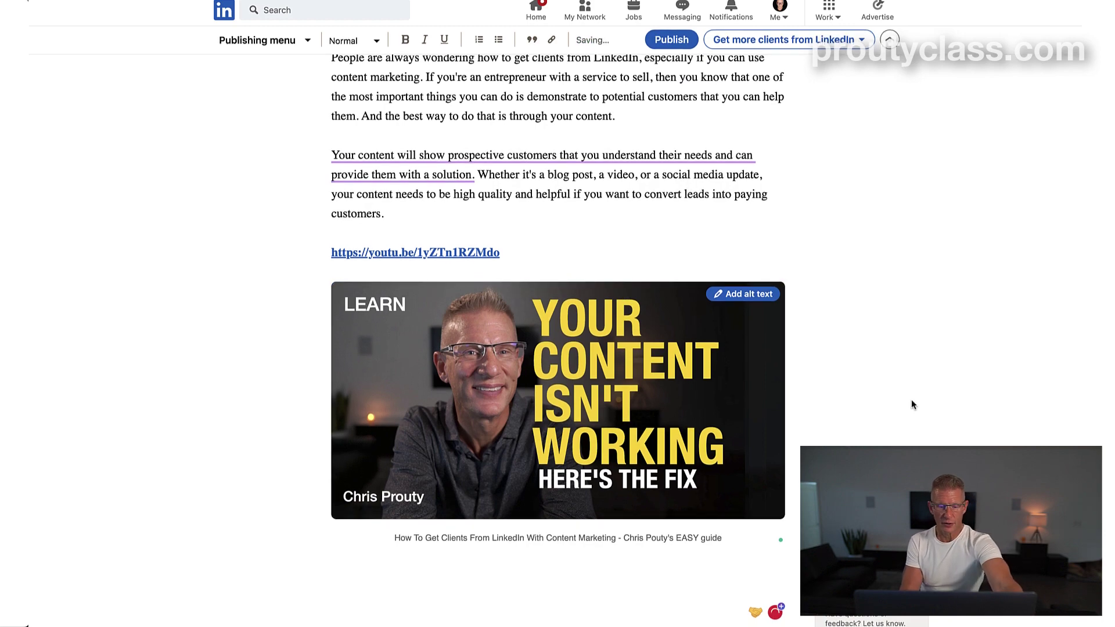
- Copy the "IF YOU ARE A CONSULTANT, TRAINER, OR PROFESSIONAL SERVICE PROVIDER" headline and its benefit list from the ninetwice workshop page to the article's end
{"action": "scroll", "coordinate": [912, 401], "scroll_direction": "up", "scroll_amount": 8}
{"action": "scroll", "coordinate": [911, 399], "scroll_direction": "up", "scroll_amount": 10}
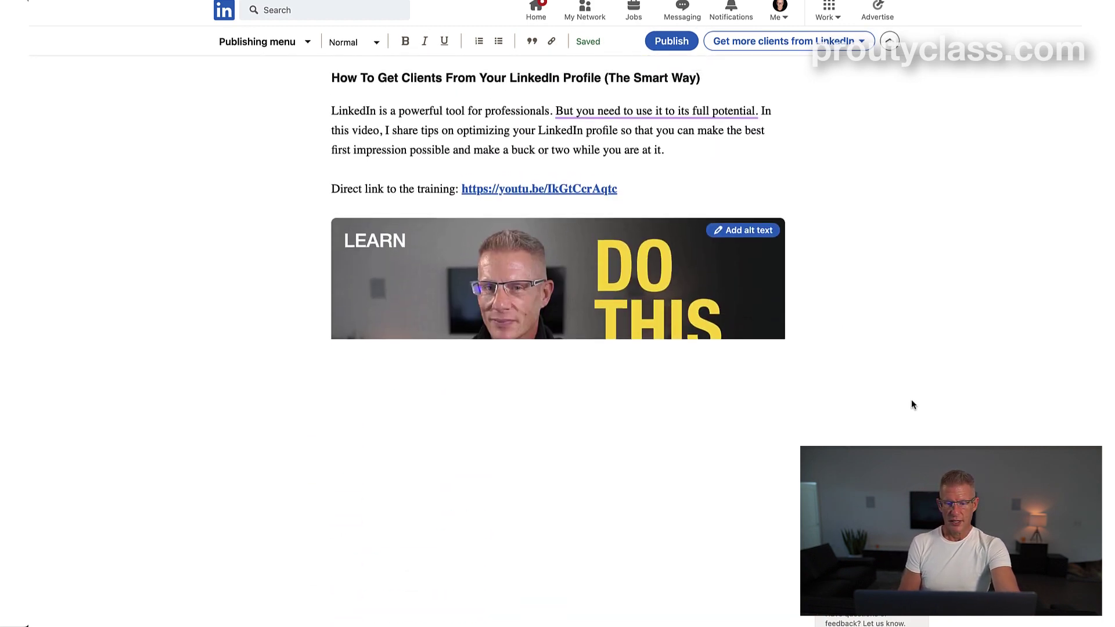
{"action": "scroll", "coordinate": [911, 400], "scroll_direction": "down", "scroll_amount": 16}
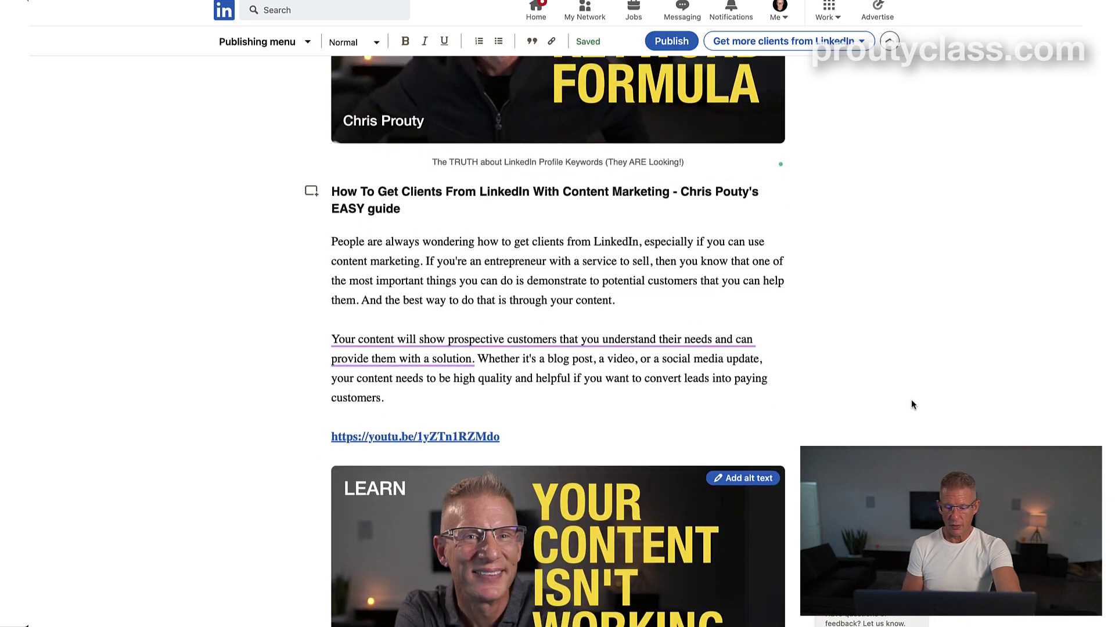
{"action": "scroll", "coordinate": [911, 399], "scroll_direction": "up", "scroll_amount": 1}
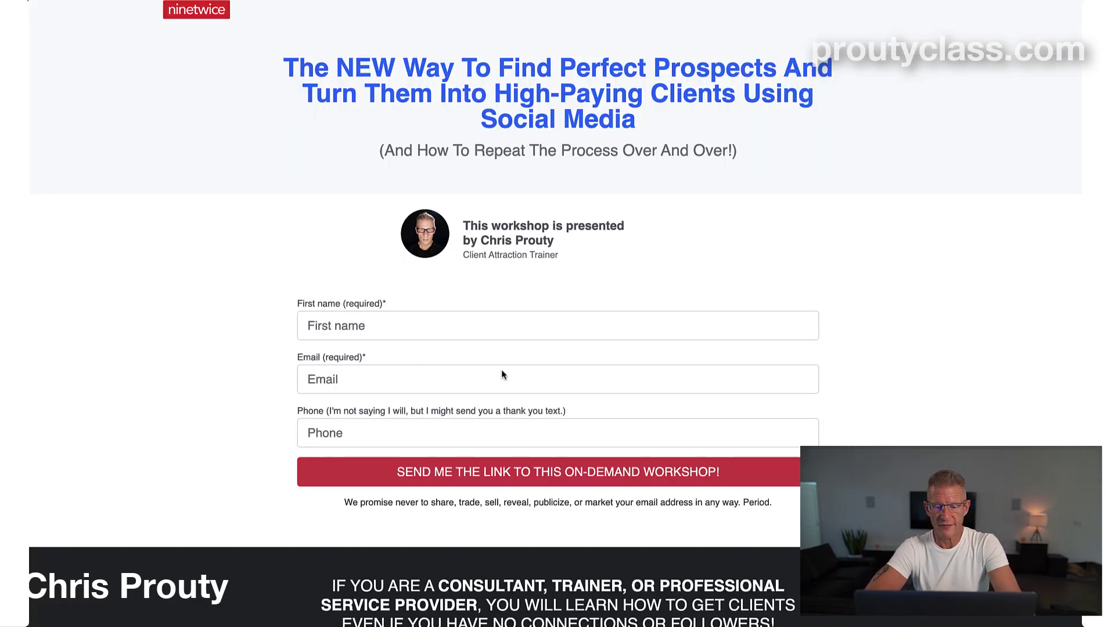
{"action": "scroll", "coordinate": [488, 524], "scroll_direction": "down", "scroll_amount": 5}
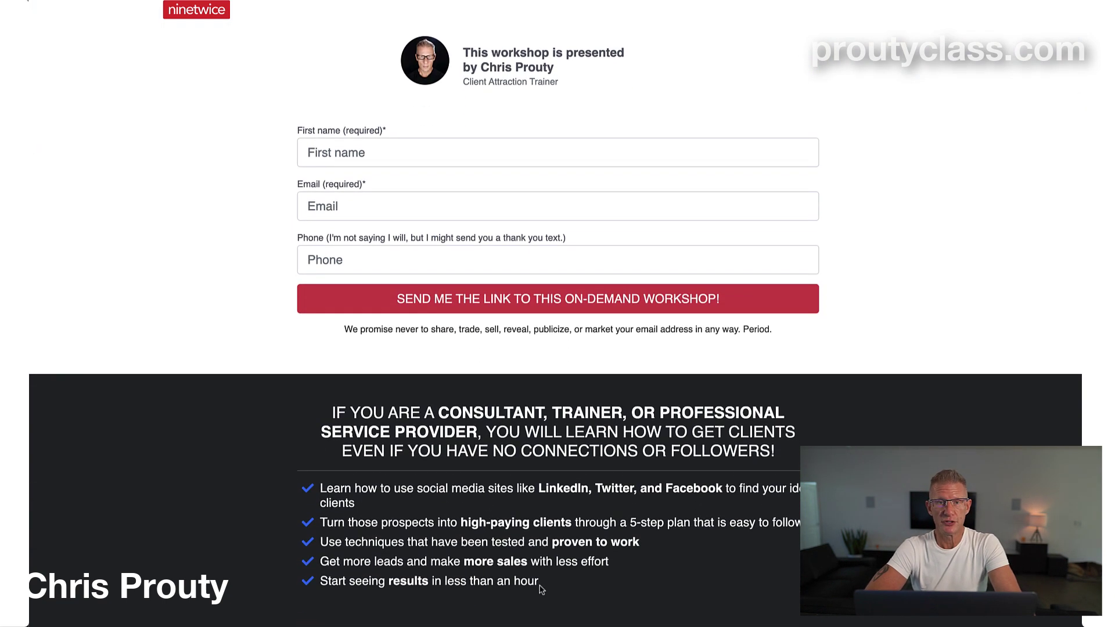
{"action": "scroll", "coordinate": [546, 586], "scroll_direction": "down", "scroll_amount": 2}
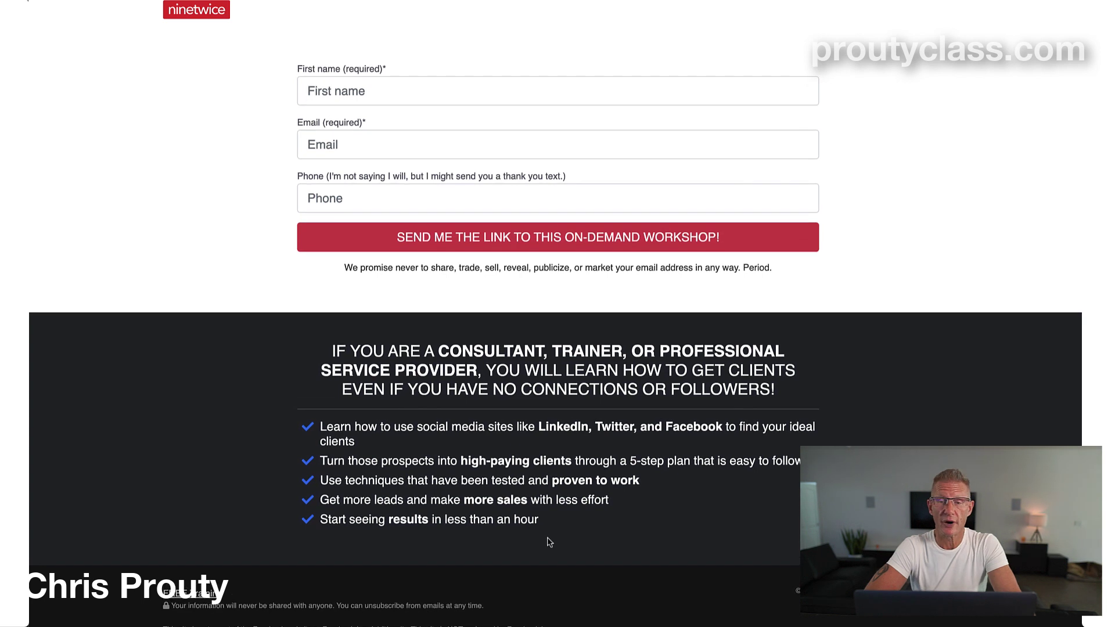
{"action": "left_click_drag", "start_coordinate": [551, 529], "coordinate": [313, 355]}
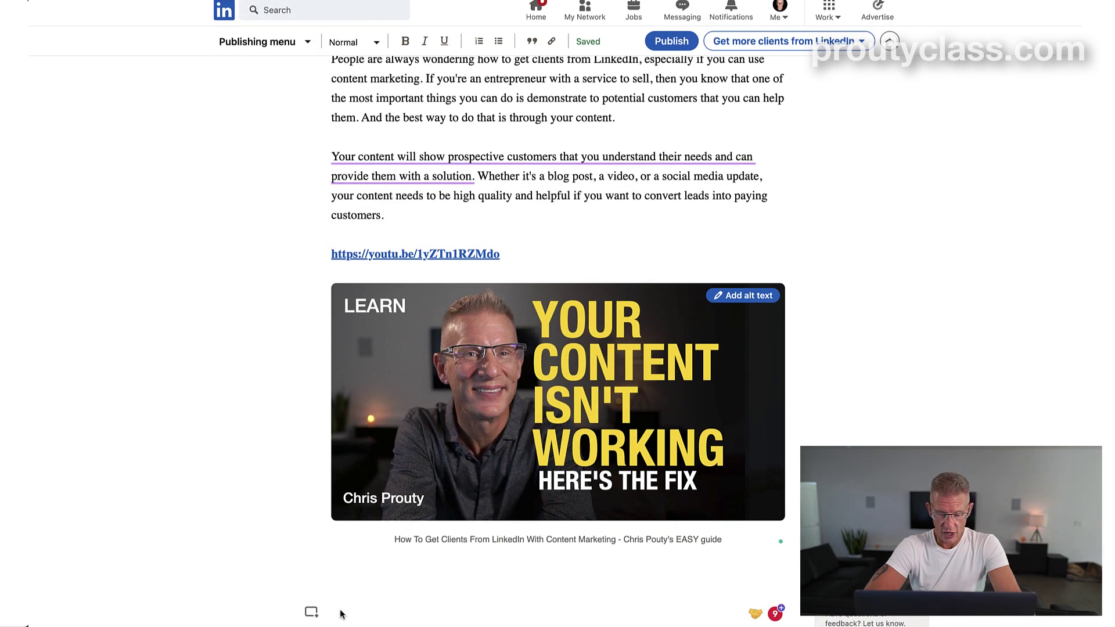
{"action": "left_click", "coordinate": [377, 572]}
{"action": "type", "text": "IF YOU ARE A CONSULTANT, TRAINER, OR PROFESSIONAL SERVICE PROVIDER, YOU WILL LEARN HOW TO GET CLIENTS EVEN IF YOU HAVE NO CONNECTIONS OR FOLLOWERS!"}
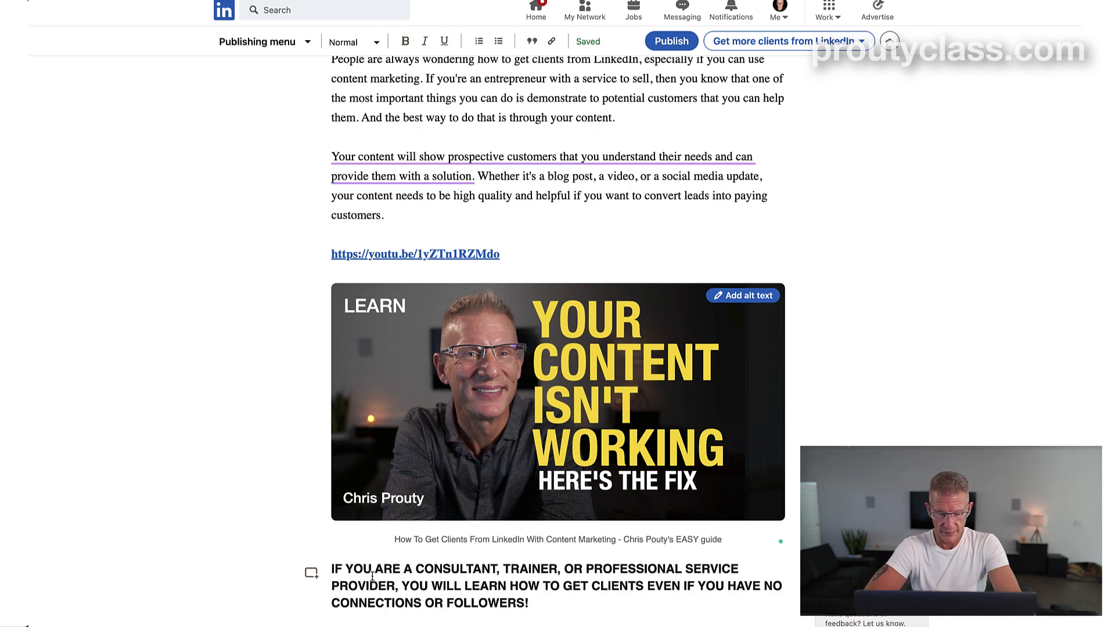
{"action": "type", "text": "Learn how to use social media sites like LinkedIn, Twitter, and Facebook to find your ideal clients  Turn those prospects into high-paying clients through a 5-step plan that is easy to follow  Use techniques that have been tested and proven to work  Get more leads and make more sales with less effort  Start seeing results in less than an hour"}
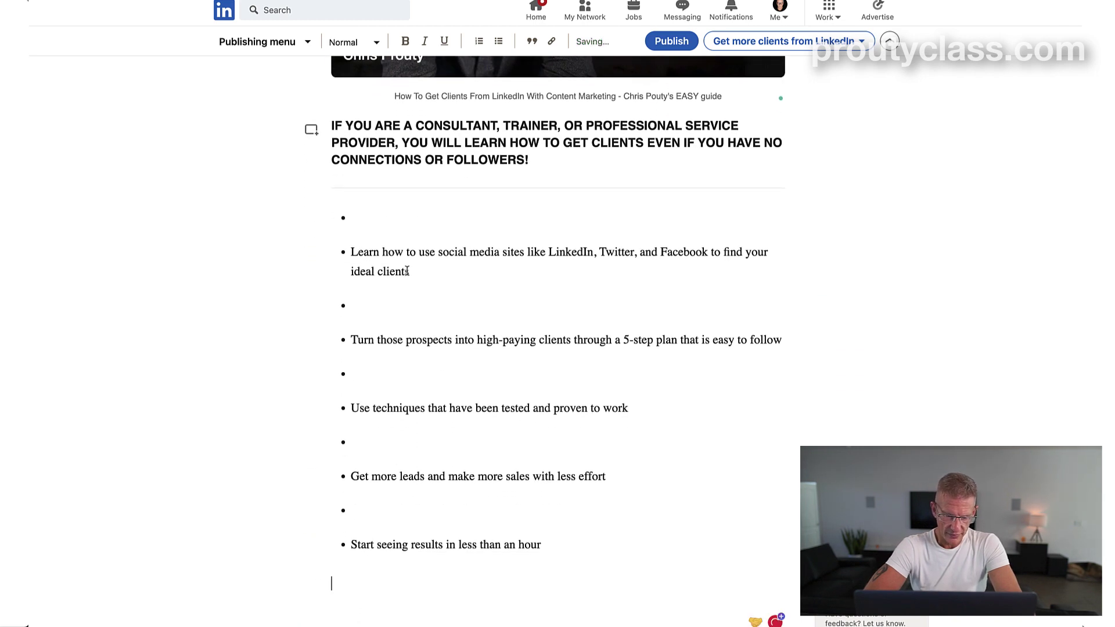
- Turn the first two benefit bullets, on finding ideal clients and the 5-step plan, into plain paragraphs and remove the empty bullets above them
{"action": "left_click", "coordinate": [396, 237]}
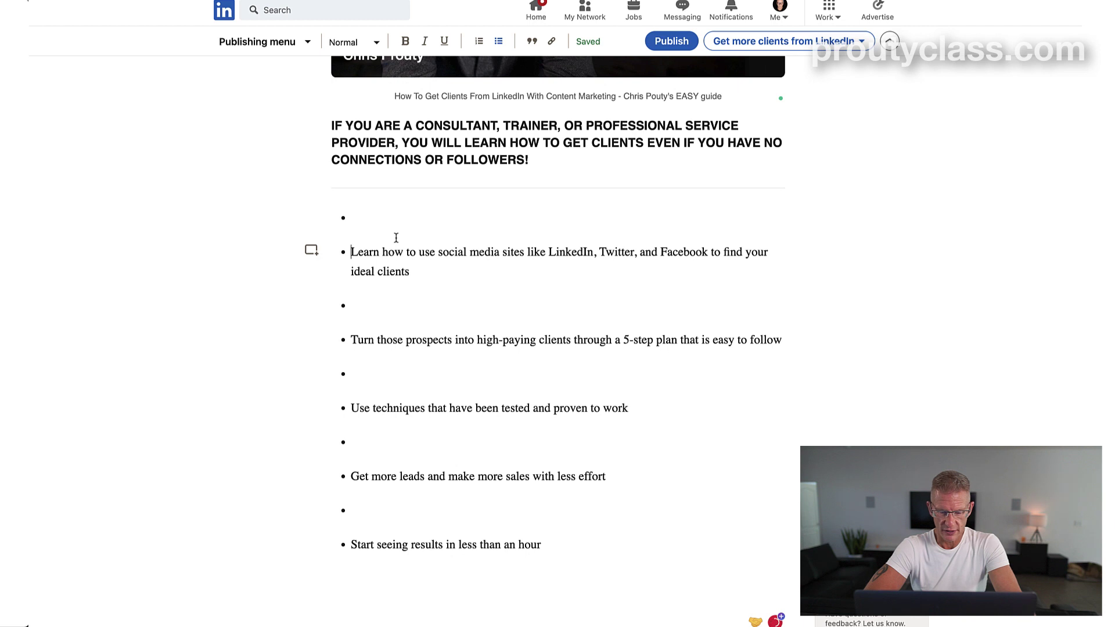
{"action": "key", "text": "BackSpace"}
{"action": "key", "text": "BackSpace"}
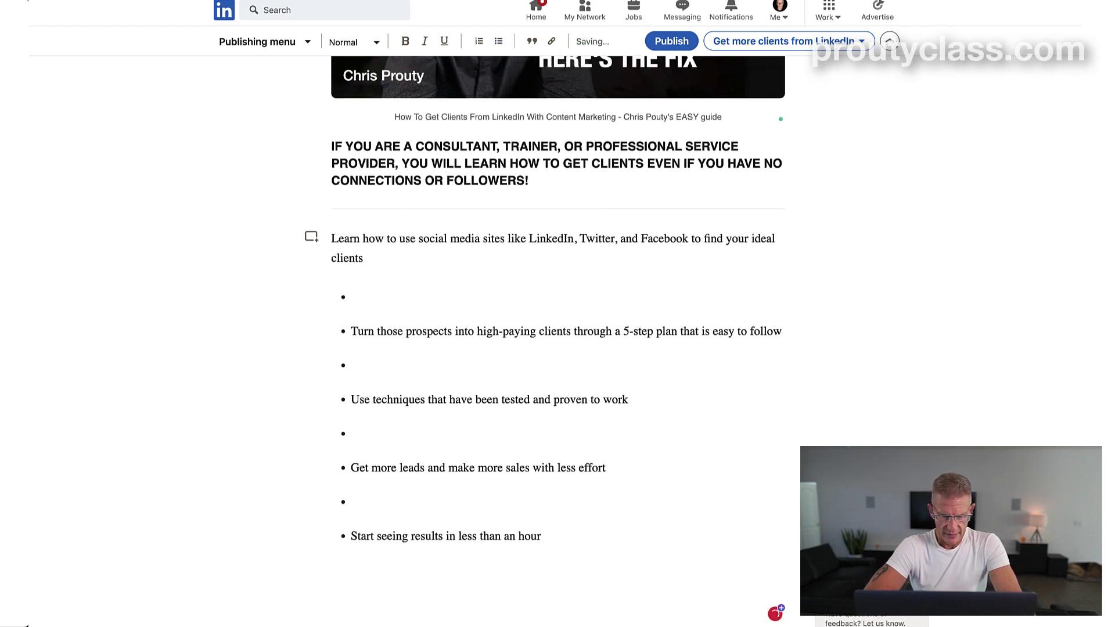
{"action": "key", "text": "Down"}
{"action": "key", "text": "Down"}
{"action": "key", "text": "BackSpace"}
{"action": "key", "text": "BackSpace"}
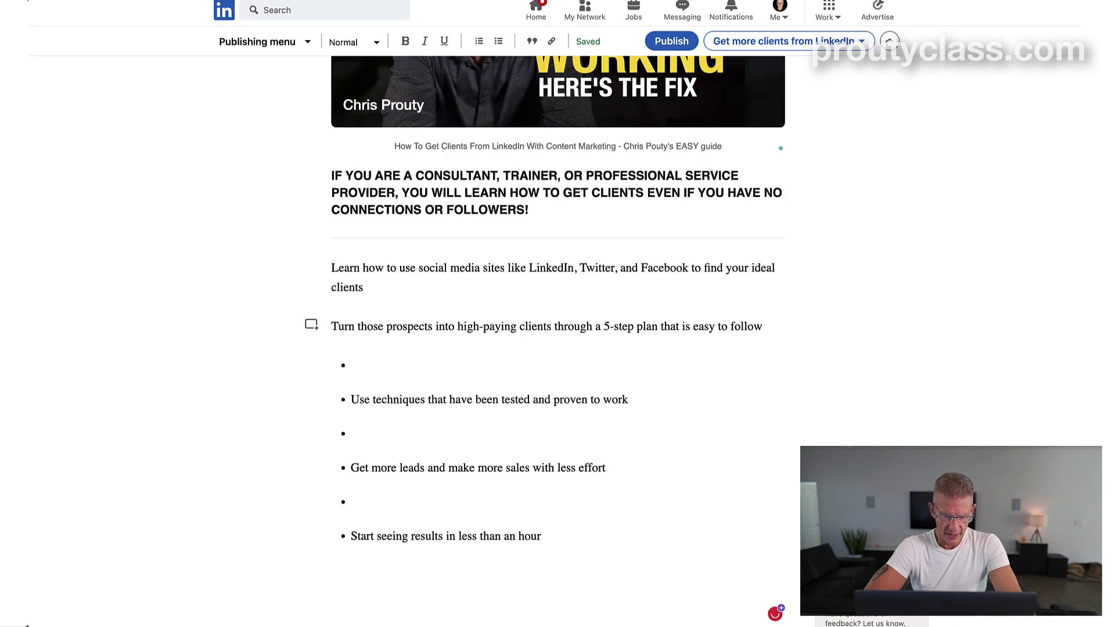
{"action": "key", "text": "BackSpace"}
{"action": "key", "text": "ctrl+z"}
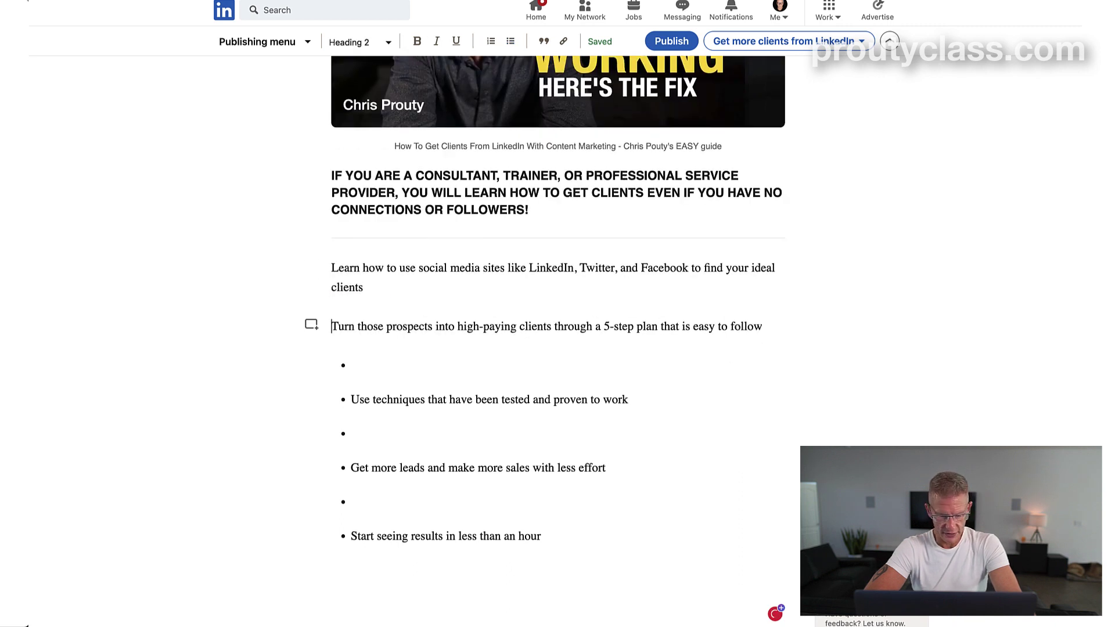
- Turn the "Use techniques that have been tested and proven to work" bullet into a plain paragraph and remove the empty bullet above it
{"action": "key", "text": "Down"}
{"action": "key", "text": "Down"}
{"action": "key", "text": "Down"}
{"action": "key", "text": "Up"}
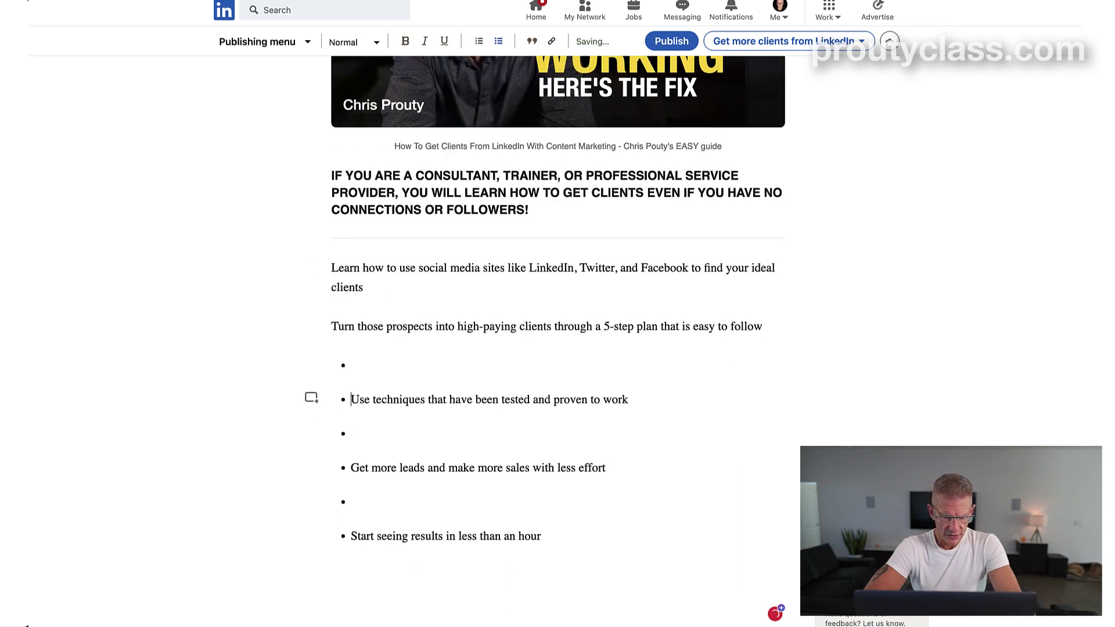
{"action": "key", "text": "BackSpace"}
{"action": "key", "text": "BackSpace"}
{"action": "key", "text": "BackSpace"}
{"action": "key", "text": "ctrl+z"}
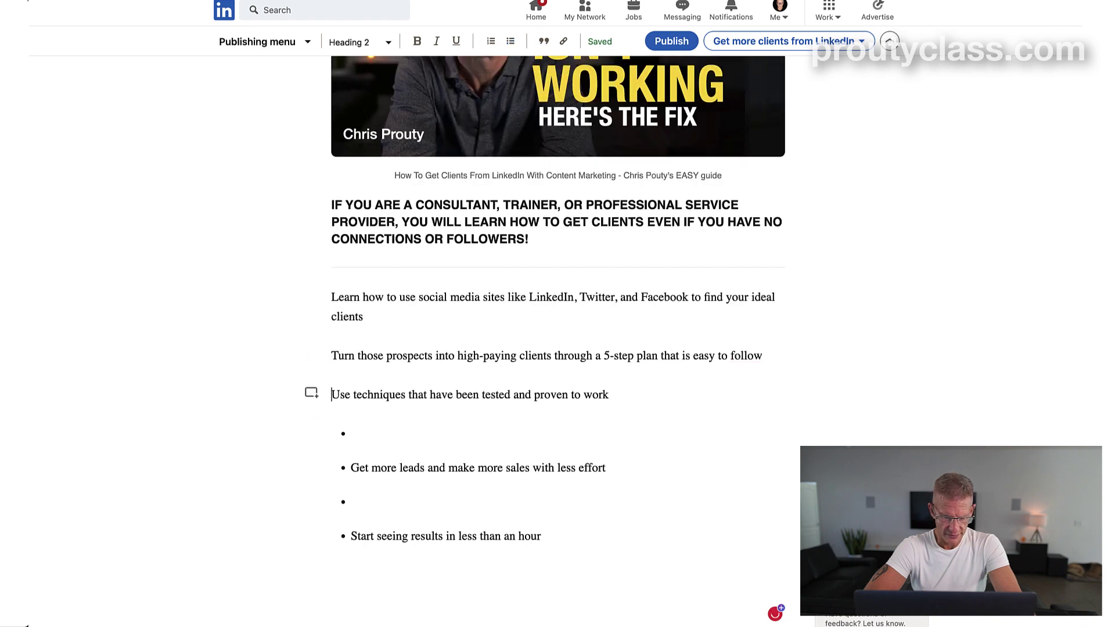
- Turn the "Get more leads" and "Start seeing results" bullets into plain paragraphs and remove the empty bullets above them
{"action": "left_click", "coordinate": [350, 501]}
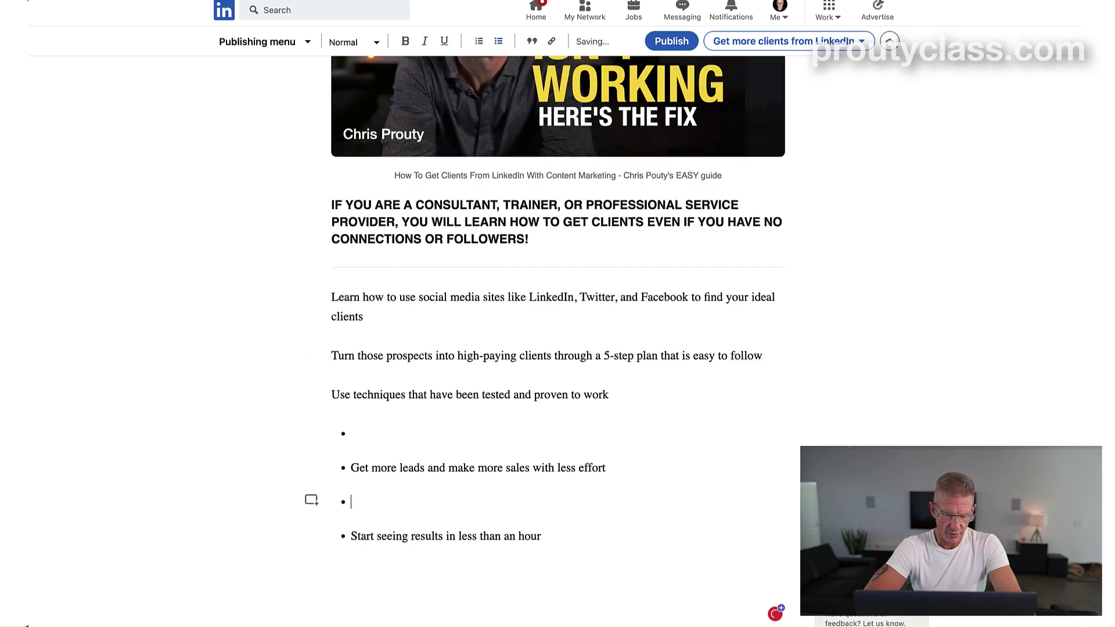
{"action": "key", "text": "Up"}
{"action": "key", "text": "BackSpace"}
{"action": "key", "text": "BackSpace"}
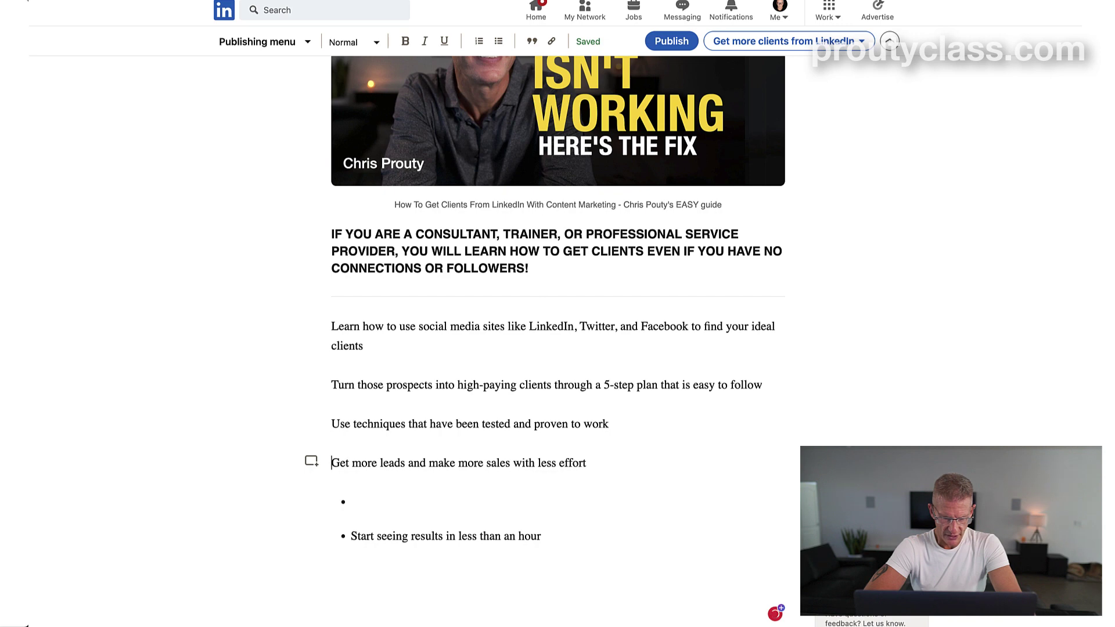
{"action": "key", "text": "BackSpace"}
{"action": "key", "text": "Down"}
{"action": "key", "text": "BackSpace"}
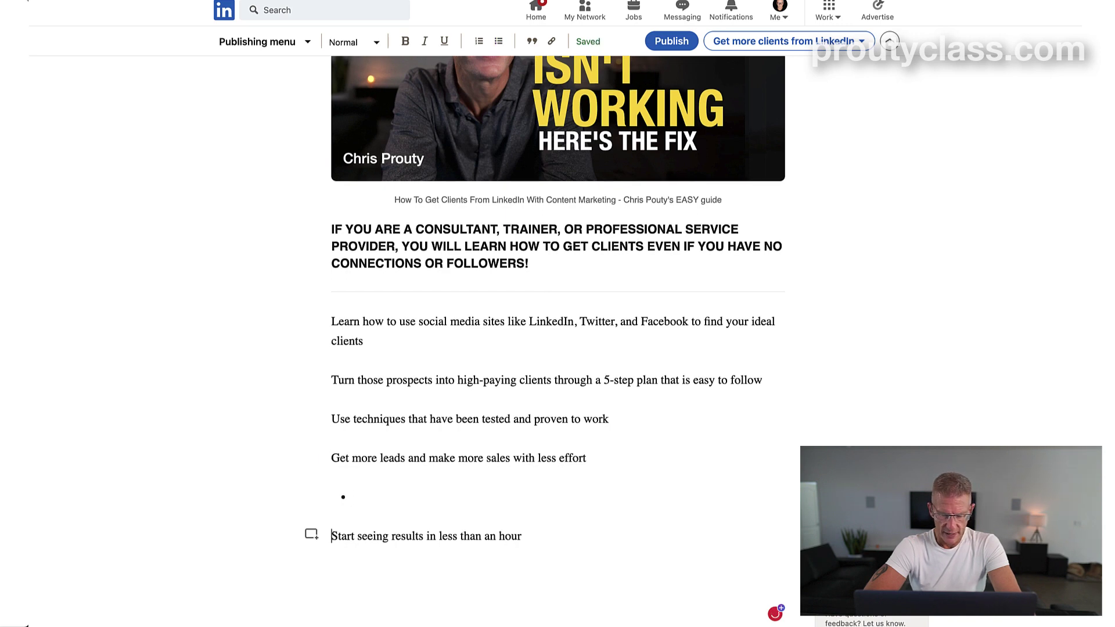
{"action": "key", "text": "BackSpace"}
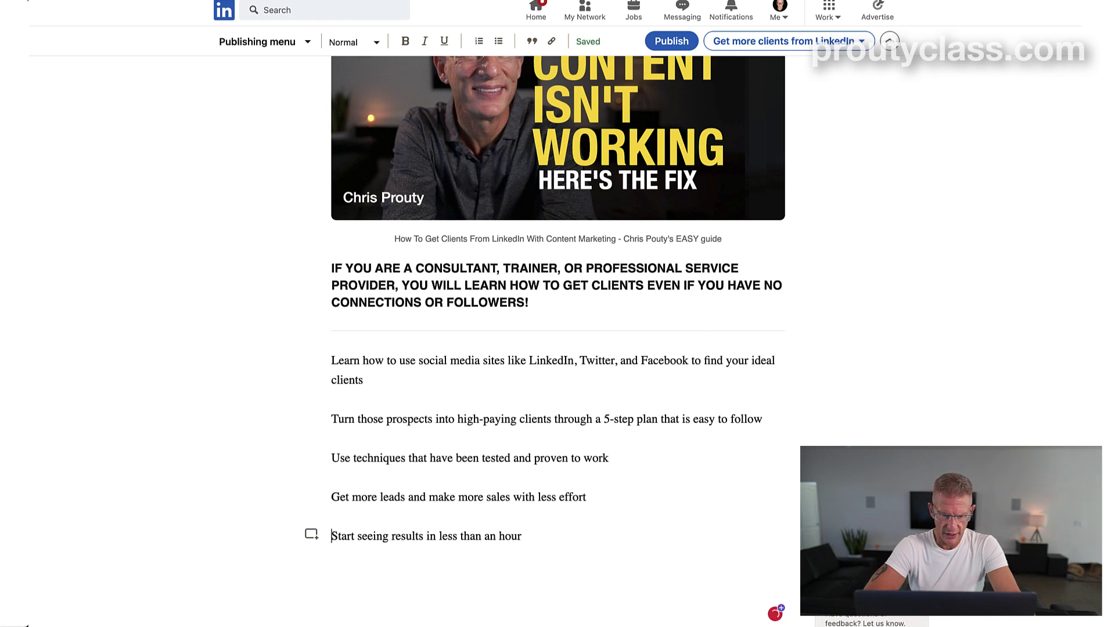
- Format the "Learn how to use social media sites" paragraph as a bulleted list item
{"action": "left_click", "coordinate": [498, 42]}
{"action": "left_click", "coordinate": [498, 42]}
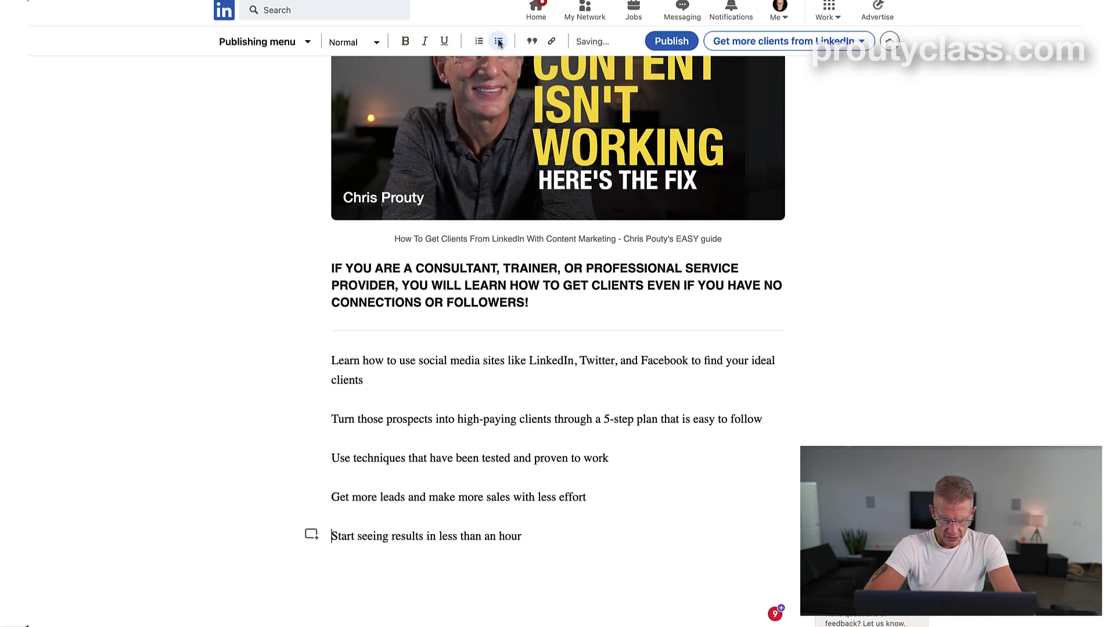
{"action": "left_click", "coordinate": [332, 360]}
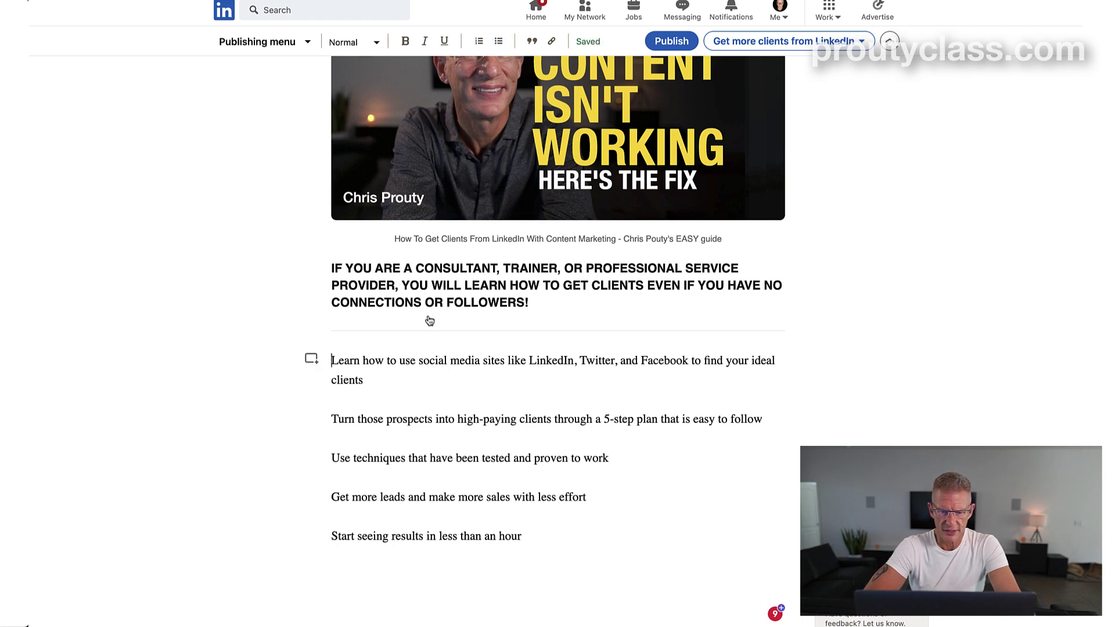
{"action": "left_click", "coordinate": [499, 42]}
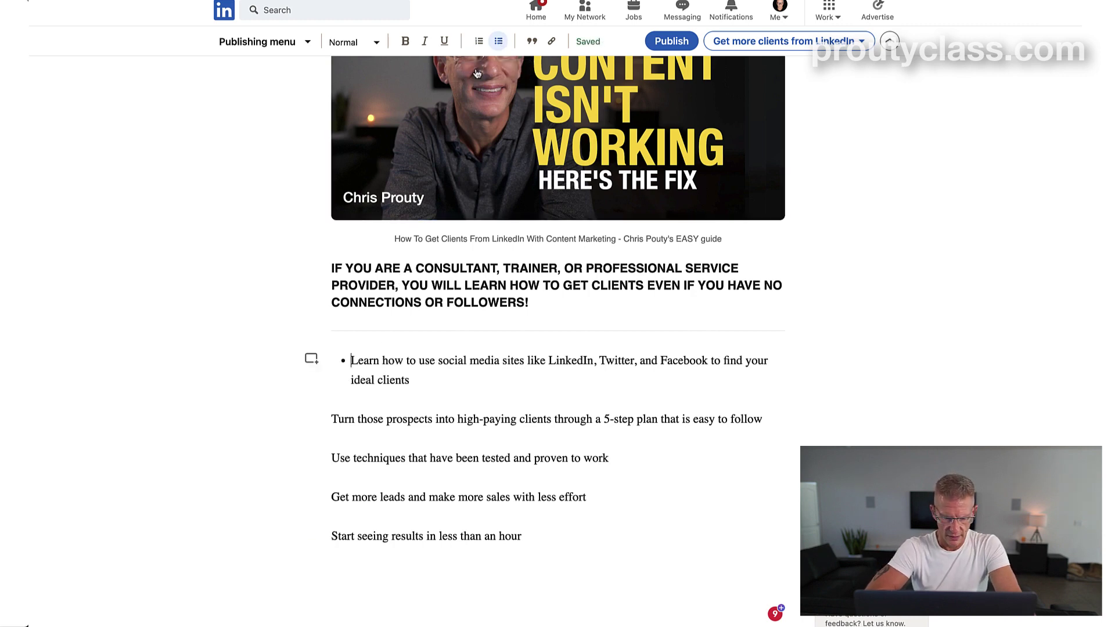
- Cut the "Turn those prospects into high-paying clients" paragraph and paste it on a new line after the first bullet
{"action": "triple_click", "coordinate": [354, 418]}
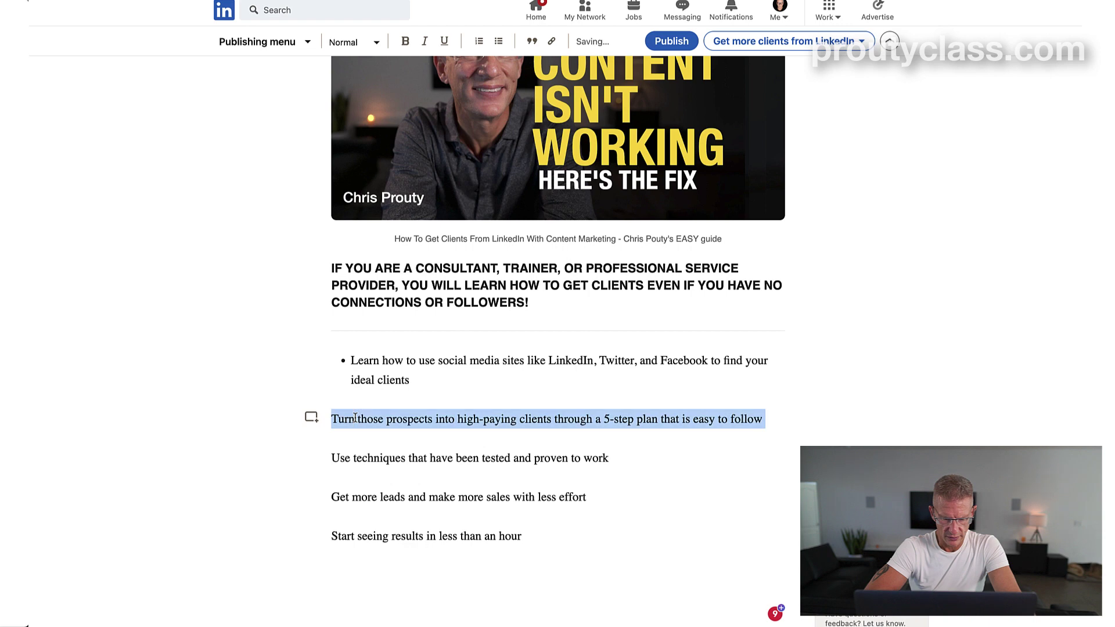
{"action": "key", "text": "BackSpace"}
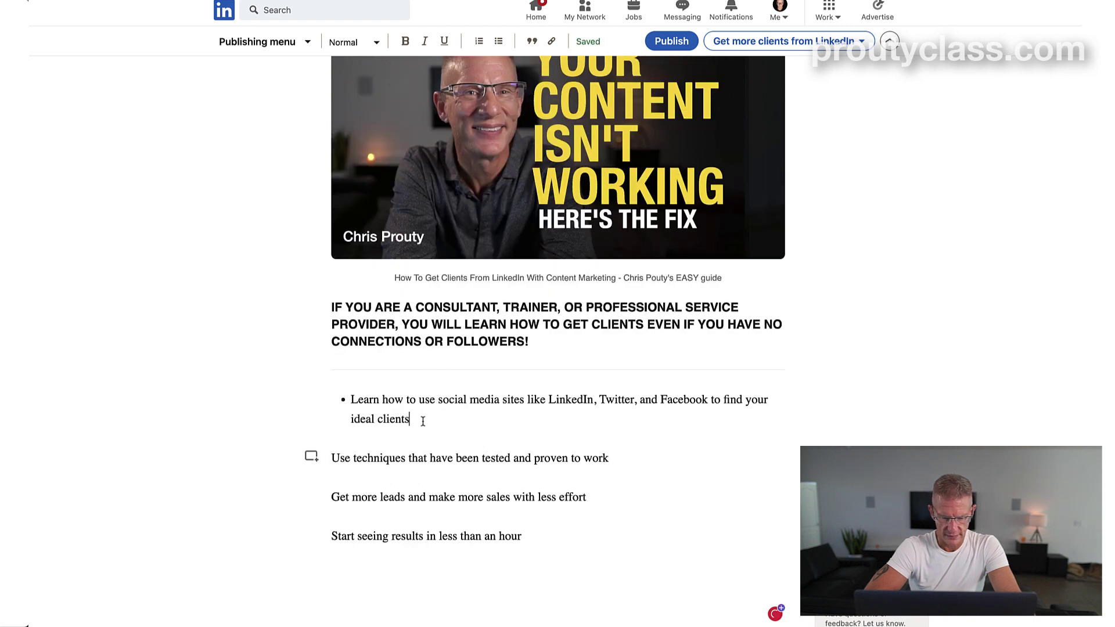
{"action": "key", "text": "Return"}
{"action": "type", "text": "Turn those prospects into high-paying clients through a 5-step plan that is easy to follow"}
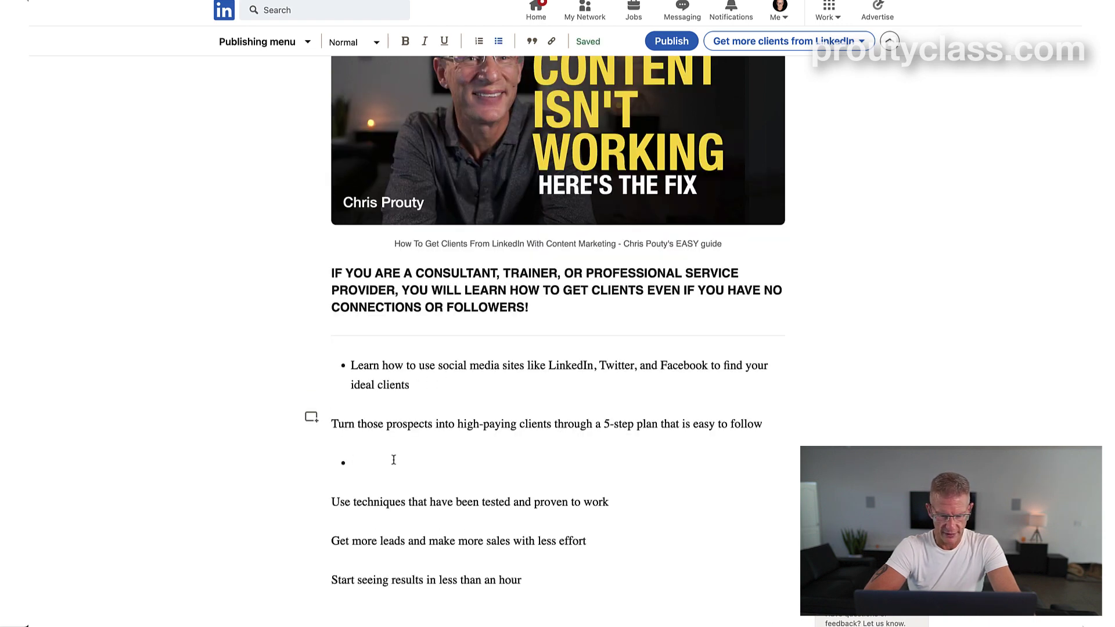
{"action": "key", "text": "ctrl+z"}
{"action": "key", "text": "ctrl+z"}
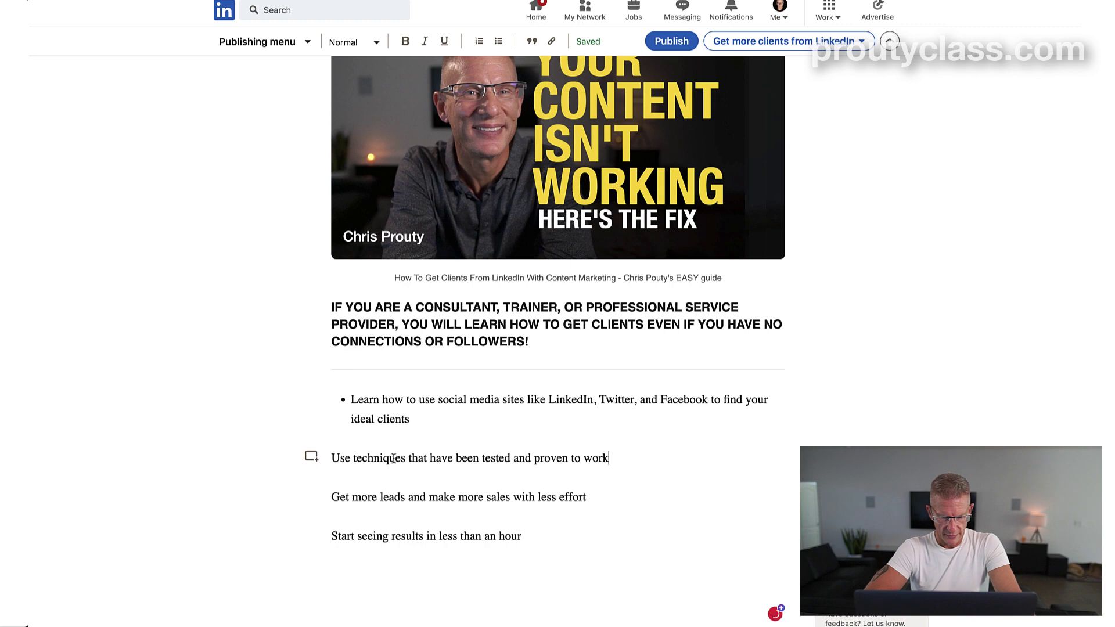
{"action": "left_click", "coordinate": [421, 427]}
{"action": "key", "text": "Return"}
{"action": "type", "text": "Turn those prospects into high-paying clients through a 5-step plan that is easy to follow"}
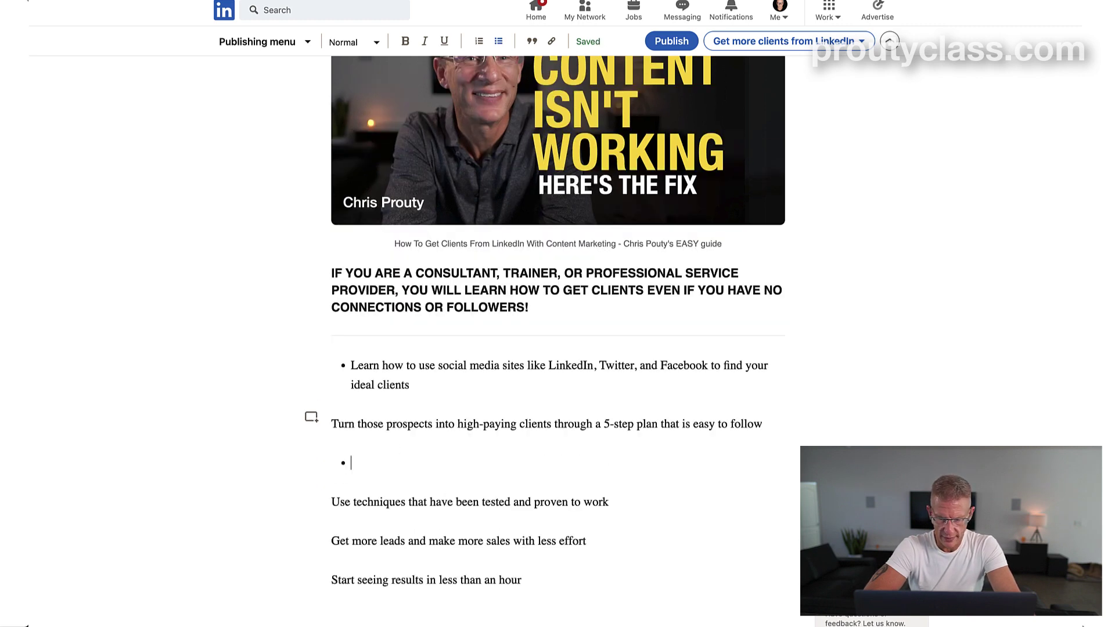
- Make the "Turn those prospects" and "Use techniques" paragraphs the second and third bullets of the list, leaving no empty bullet between them
{"action": "left_click", "coordinate": [344, 424]}
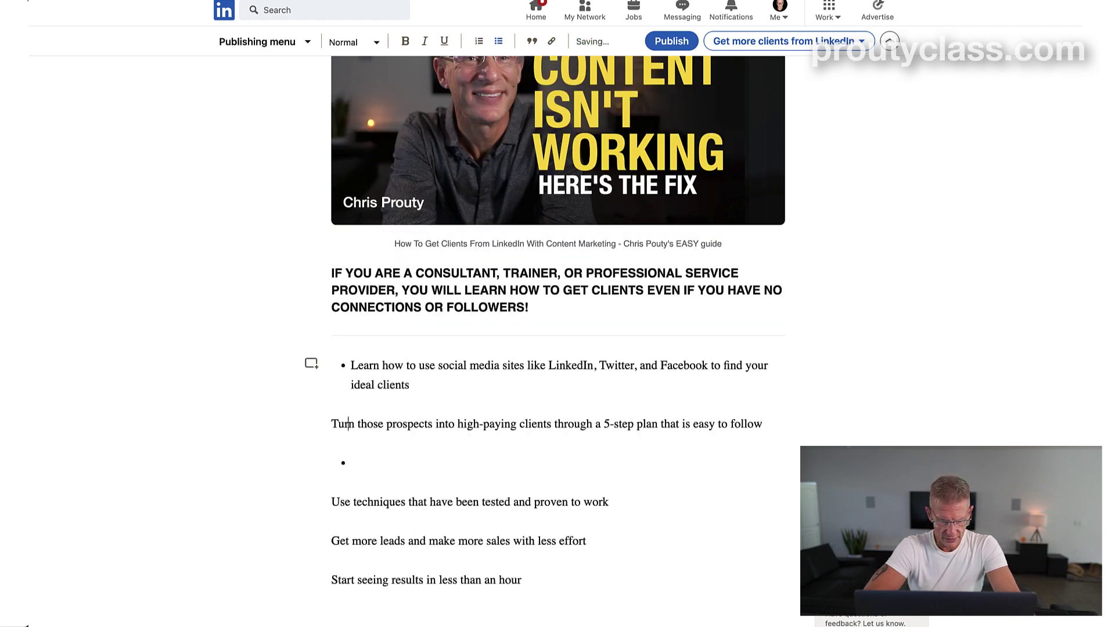
{"action": "key", "text": "BackSpace"}
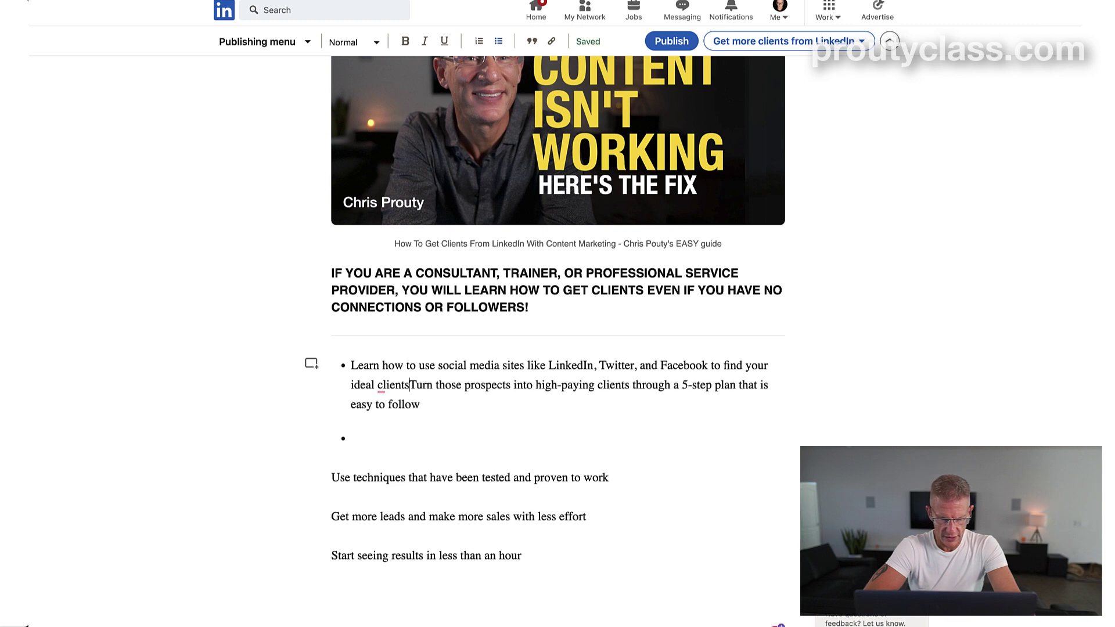
{"action": "key", "text": "Return"}
{"action": "key", "text": "Down"}
{"action": "key", "text": "Down"}
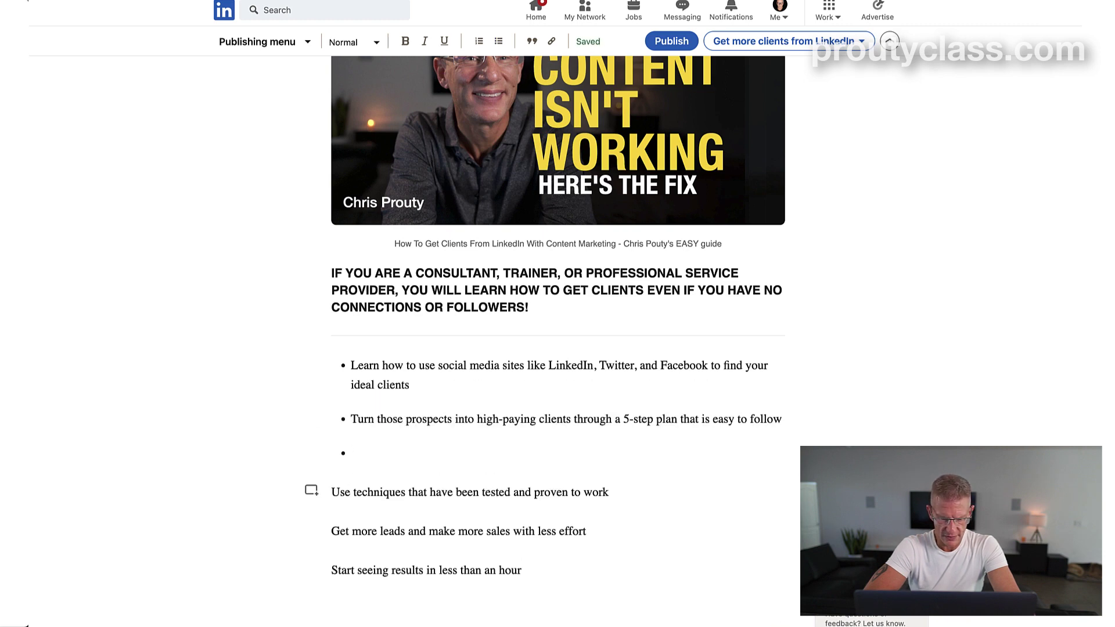
{"action": "key", "text": "BackSpace"}
{"action": "key", "text": "Return"}
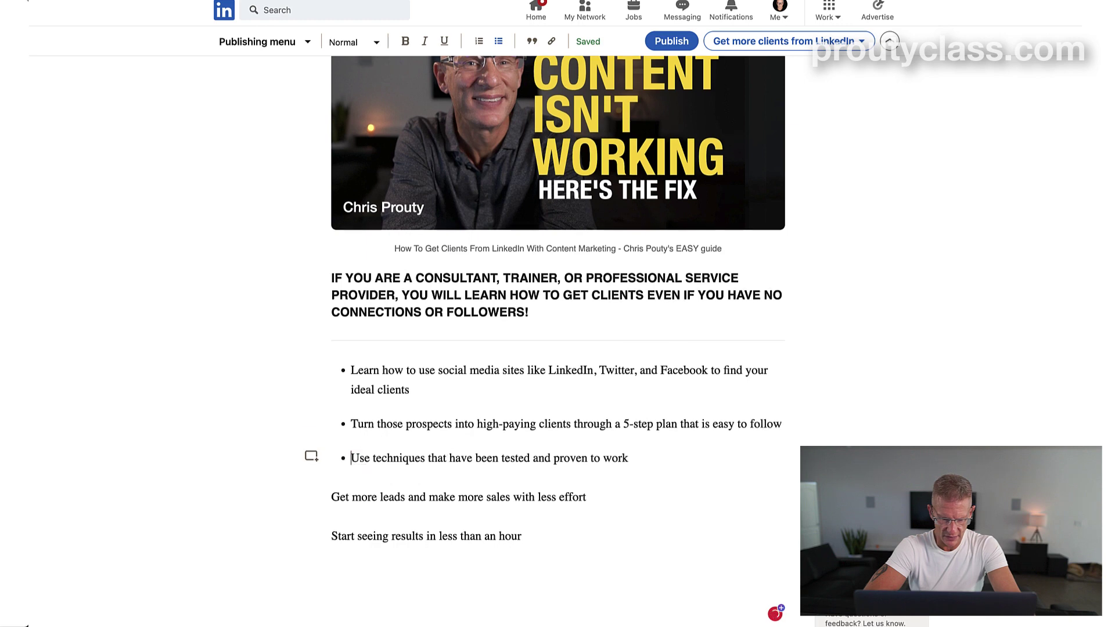
- Add the "Get more leads" and "Start seeing results" paragraphs to the list as its last two bullets
{"action": "key", "text": "Down"}
{"action": "key", "text": "Down"}
{"action": "key", "text": "Up"}
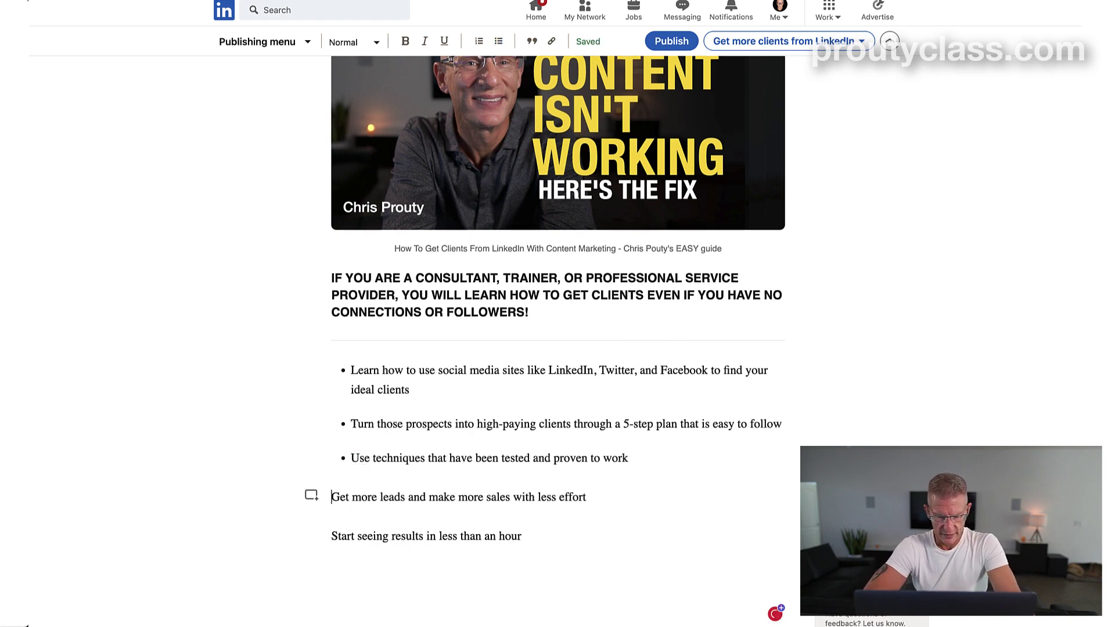
{"action": "key", "text": "BackSpace"}
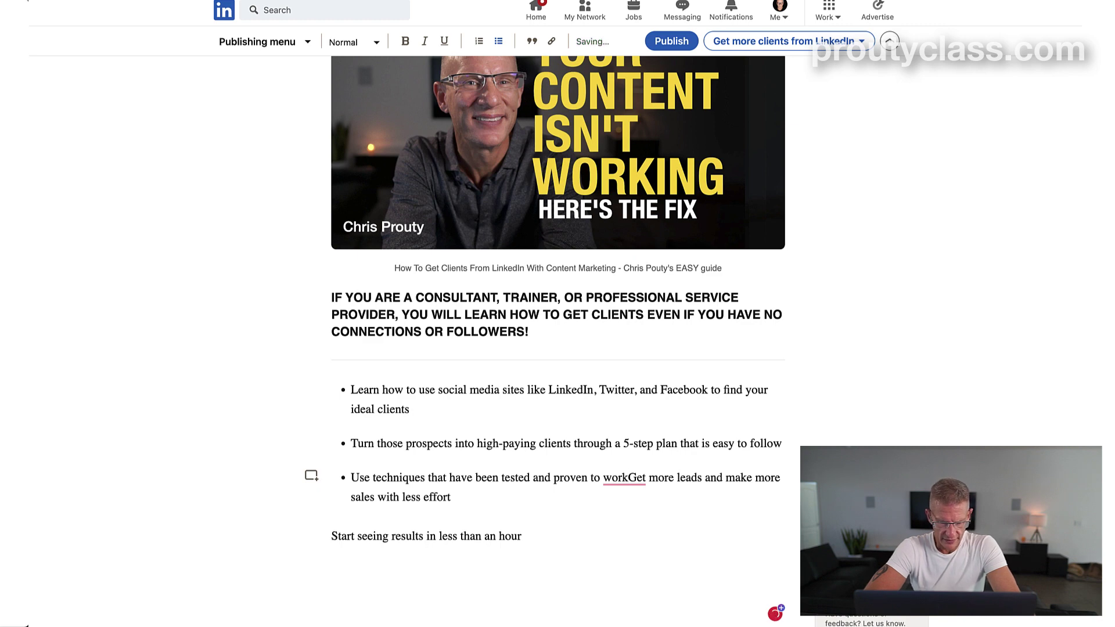
{"action": "key", "text": "Return"}
{"action": "key", "text": "Down"}
{"action": "key", "text": "Down"}
{"action": "key", "text": "Up"}
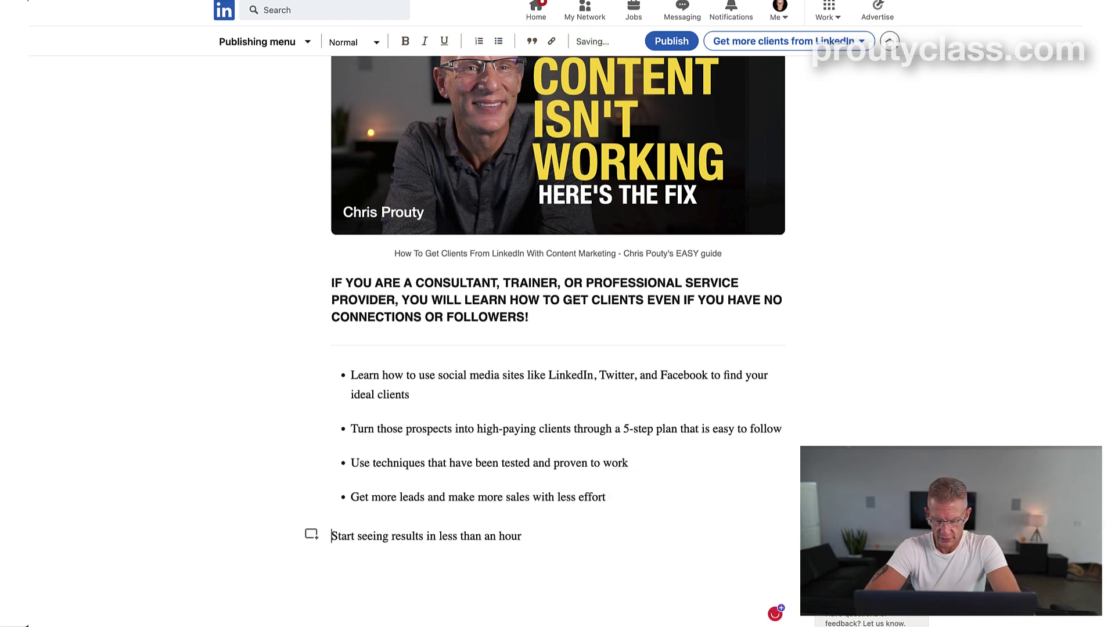
{"action": "key", "text": "BackSpace"}
{"action": "key", "text": "Return"}
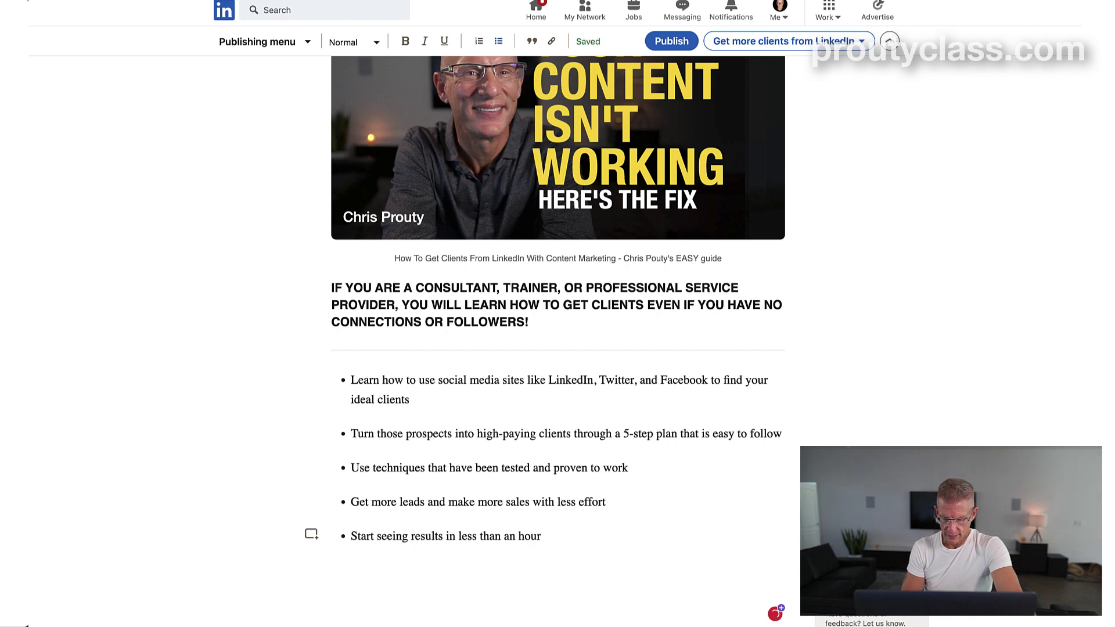
- Insert an empty line above the "IF YOU ARE A CONSULTANT, TRAINER" headline
{"action": "key", "text": "Up"}
{"action": "key", "text": "Up"}
{"action": "key", "text": "Up"}
{"action": "key", "text": "Up"}
{"action": "key", "text": "Up"}
{"action": "key", "text": "Up"}
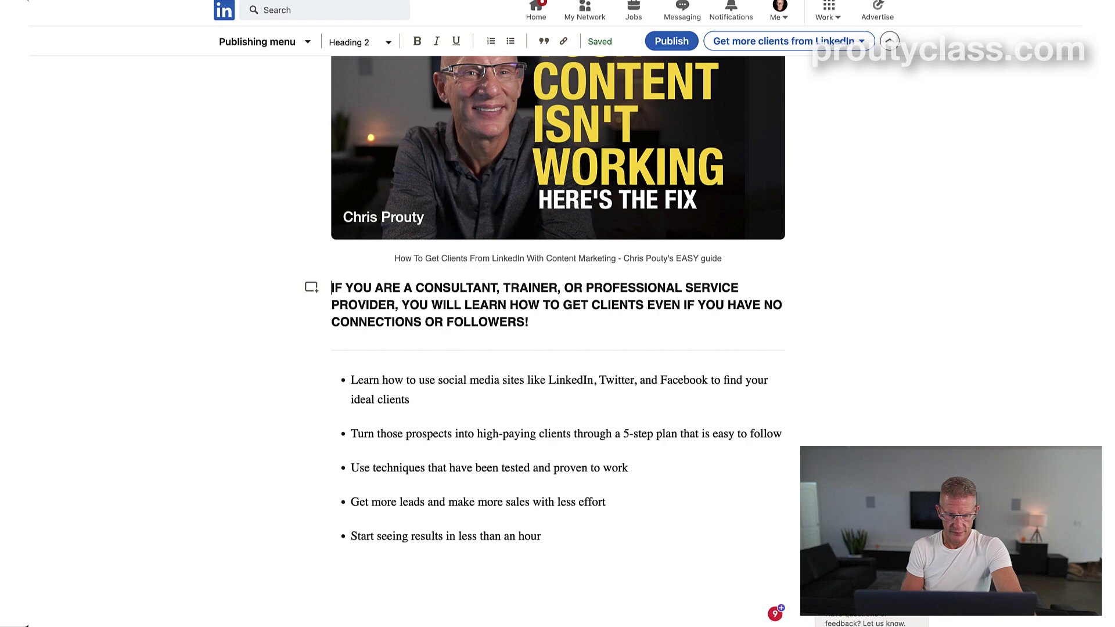
{"action": "key", "text": "Home"}
{"action": "key", "text": "Return"}
- Copy the whole "IF YOU ARE A CONSULTANT, TRAINER" headline and set its paragraph style to Normal
{"action": "key", "text": "shift+Down"}
{"action": "key", "text": "shift+Down"}
{"action": "key", "text": "shift+Down"}
{"action": "key", "text": "super+c"}
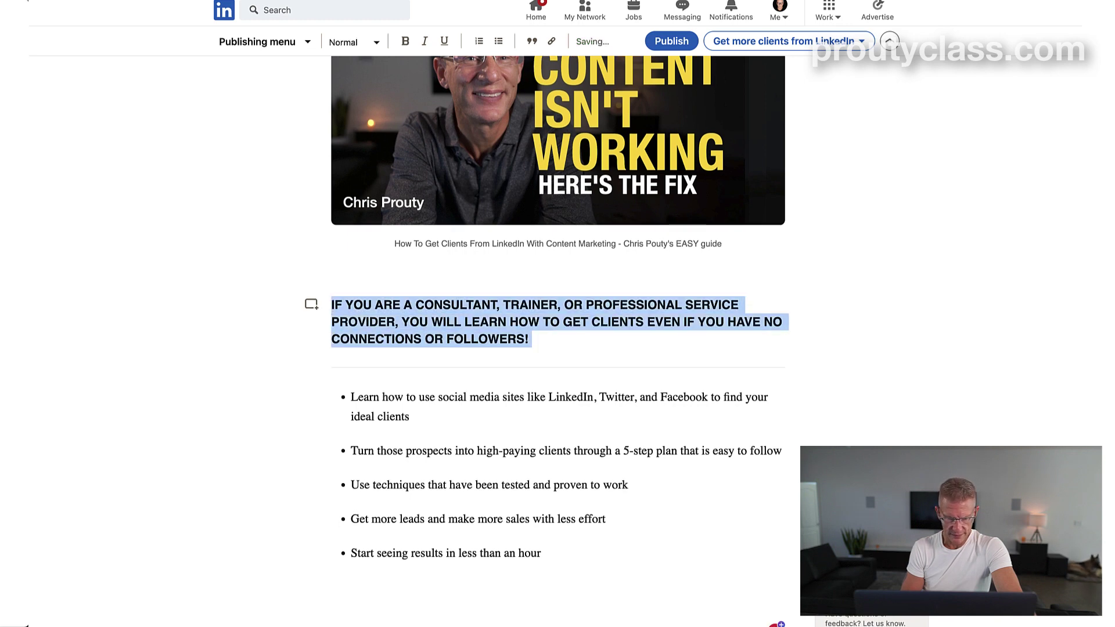
{"action": "left_click", "coordinate": [354, 46]}
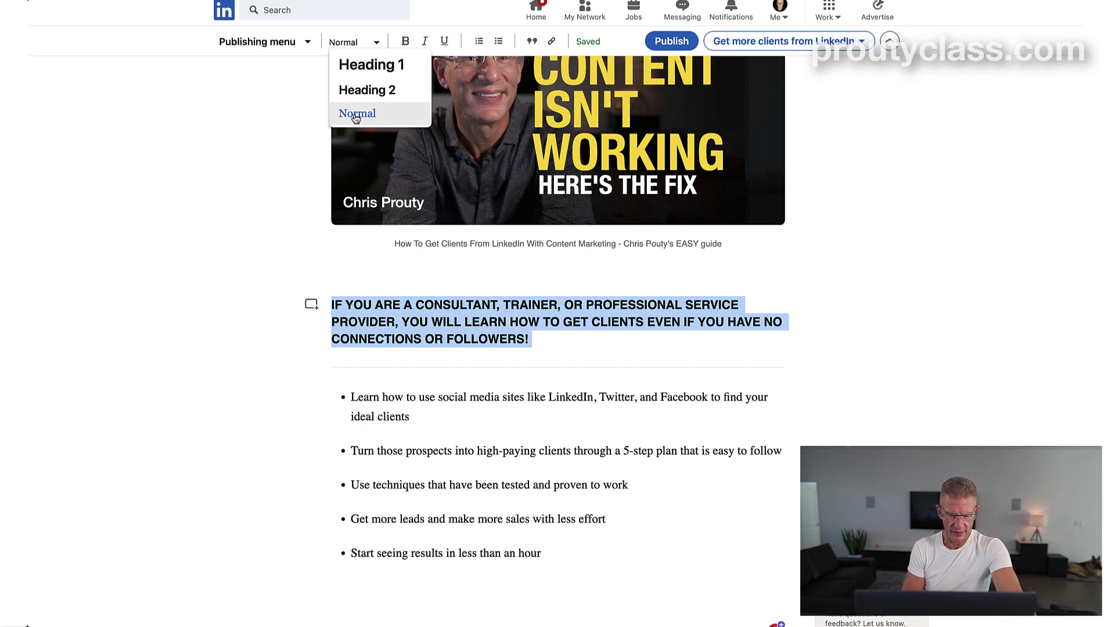
{"action": "left_click", "coordinate": [357, 93]}
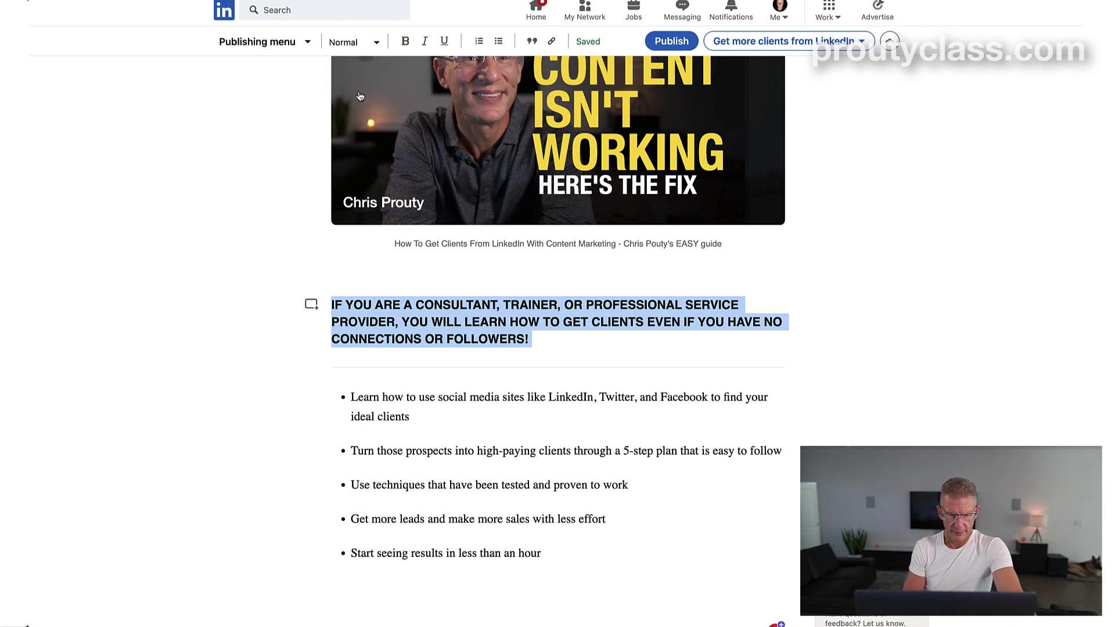
{"action": "left_click", "coordinate": [349, 52]}
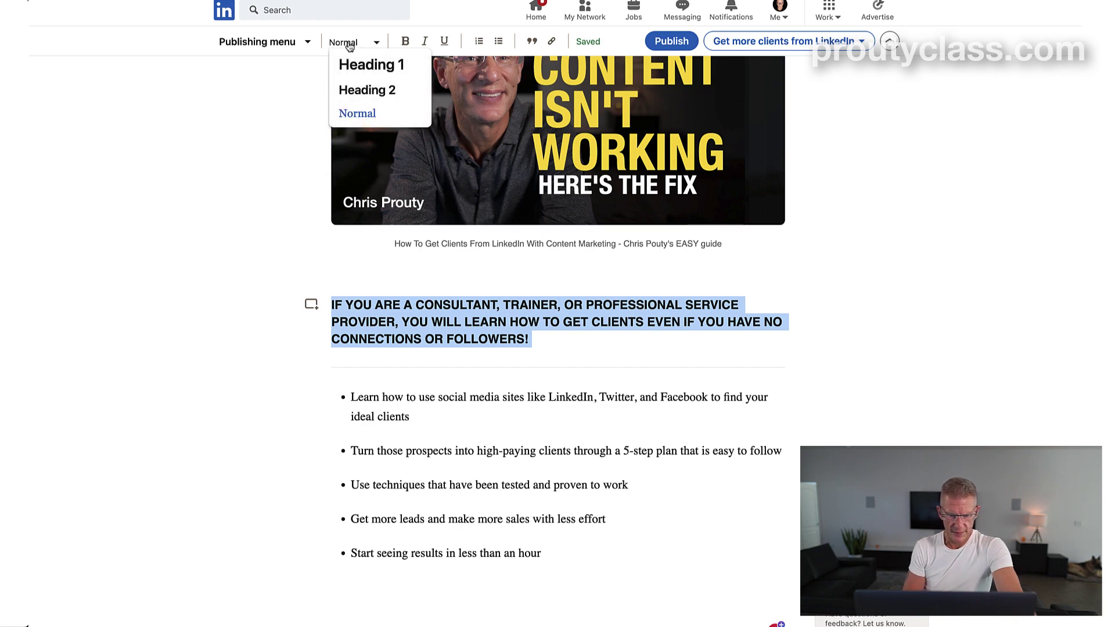
{"action": "left_click", "coordinate": [351, 119]}
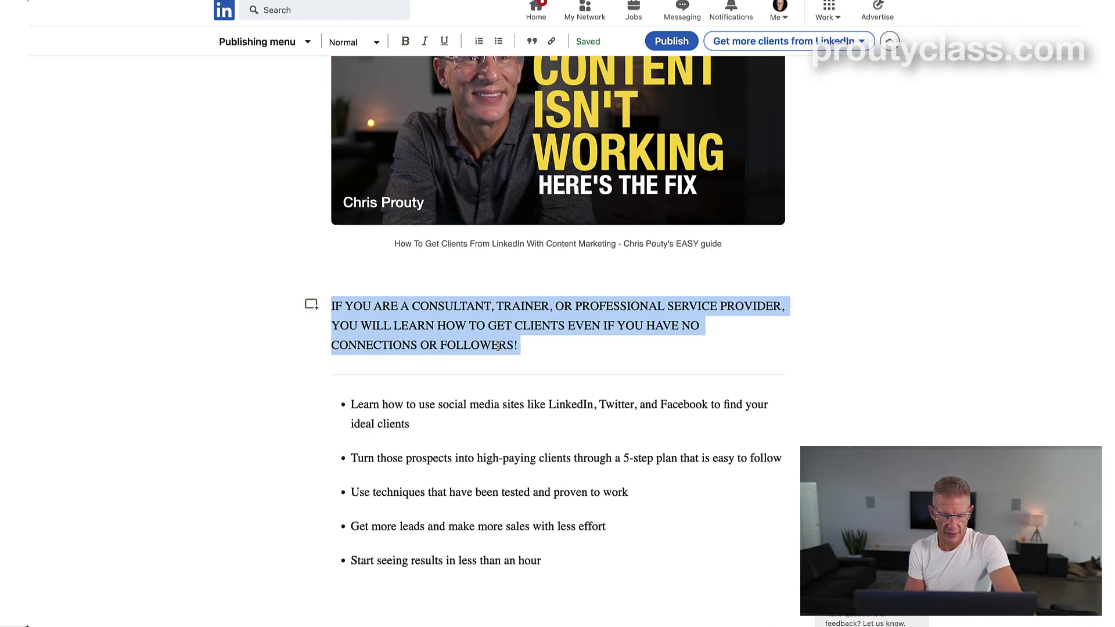
{"action": "left_click", "coordinate": [562, 349]}
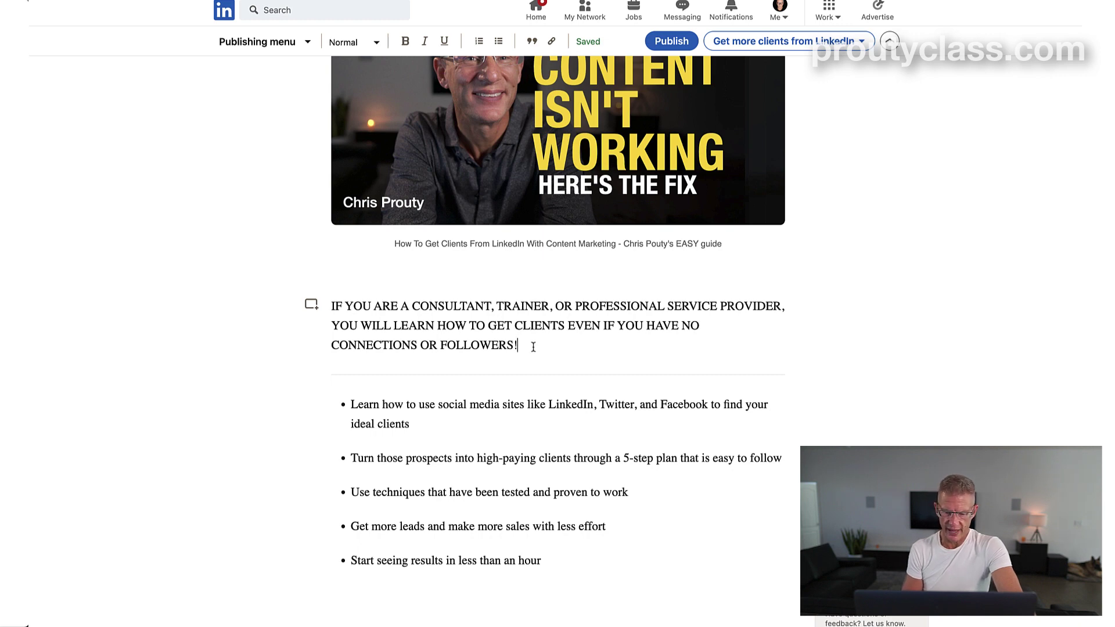
- Convert the all-caps headline to Capitalized Case on the Convert Case website and replace the article's headline with the converted text
{"action": "left_click_drag", "start_coordinate": [533, 347], "coordinate": [263, 313]}
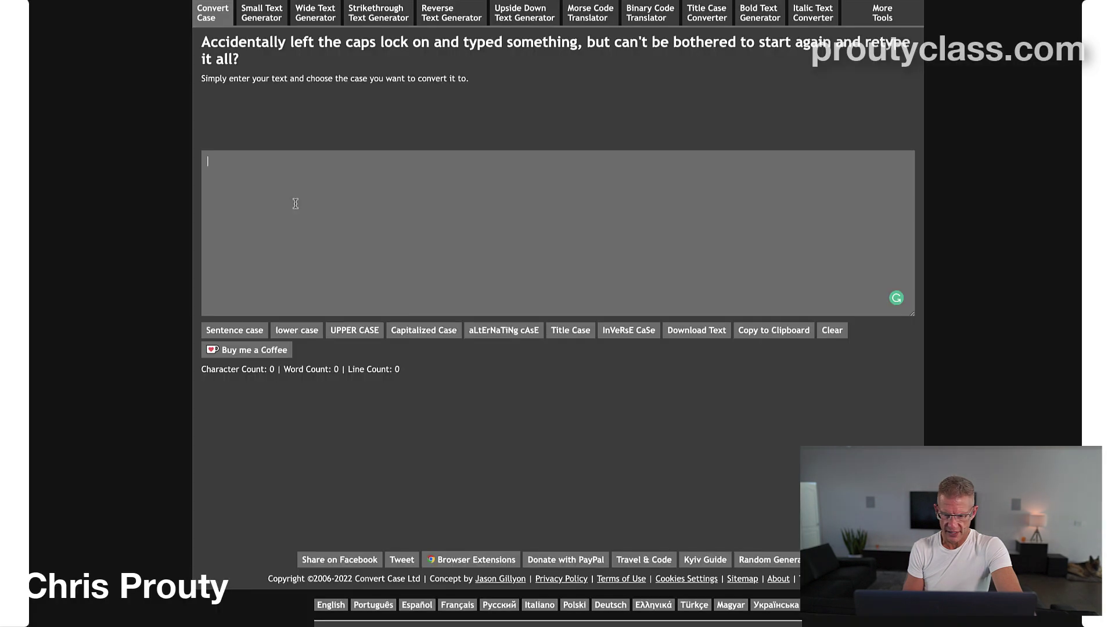
{"action": "key", "text": "super+v"}
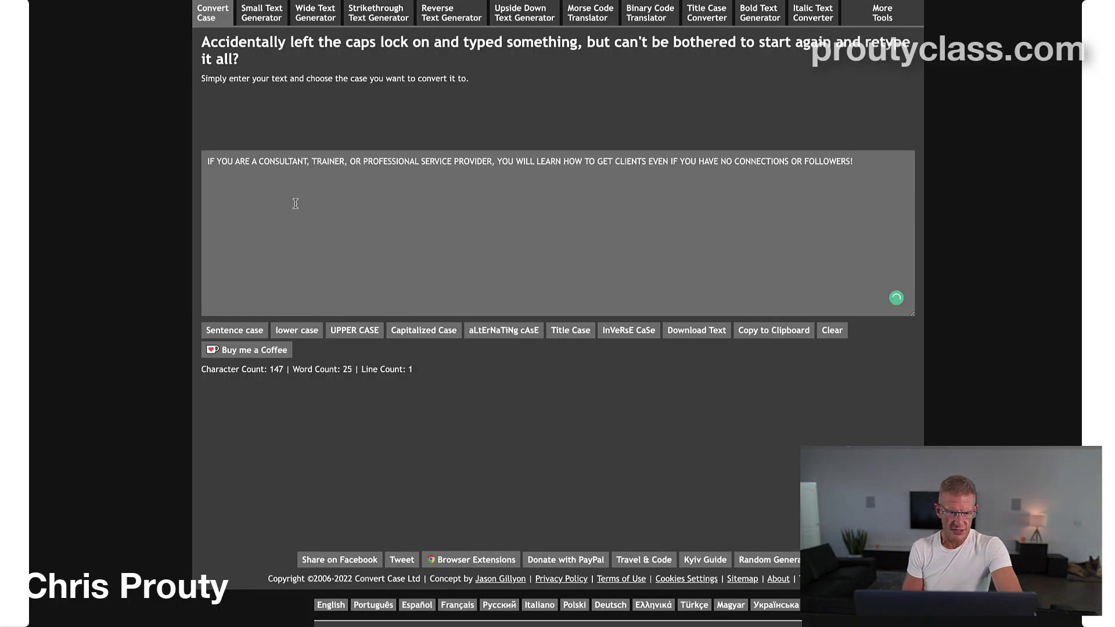
{"action": "left_click", "coordinate": [430, 335]}
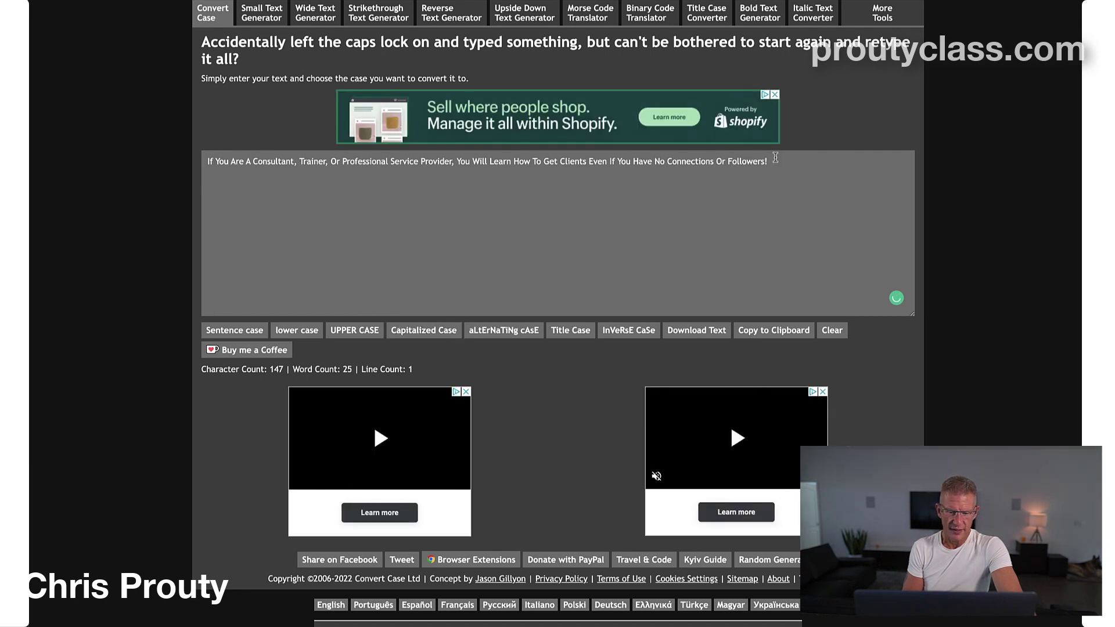
{"action": "triple_click", "coordinate": [775, 158]}
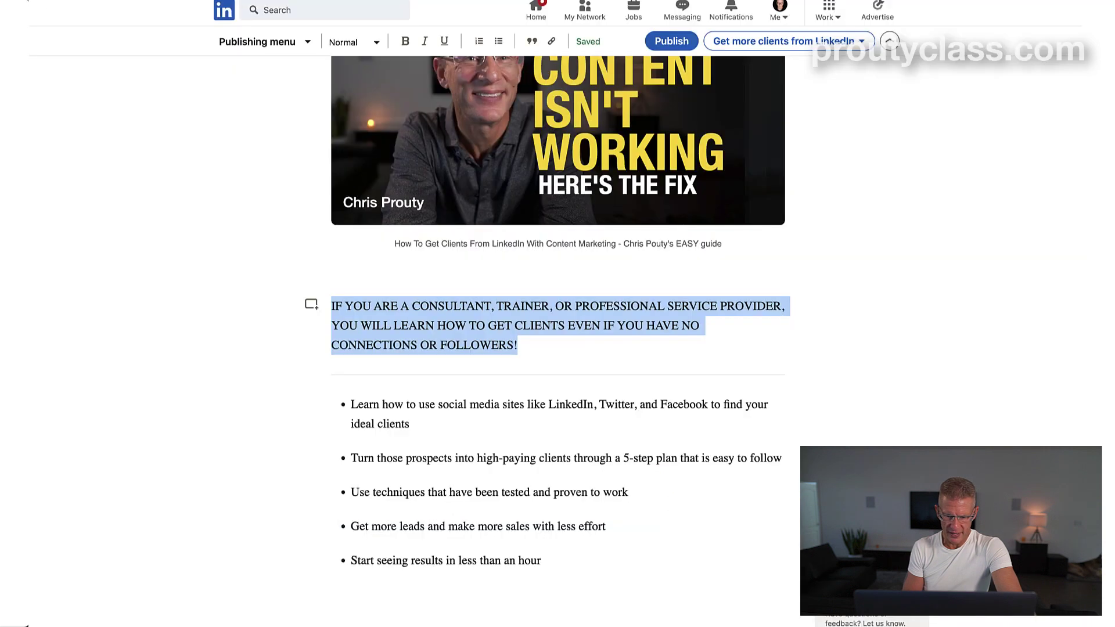
{"action": "type", "text": "If You Are A Consultant, Trainer, Or Professional Service Provider, You Will Learn How To Get Clients Even If You Have No Connections Or Followers!"}
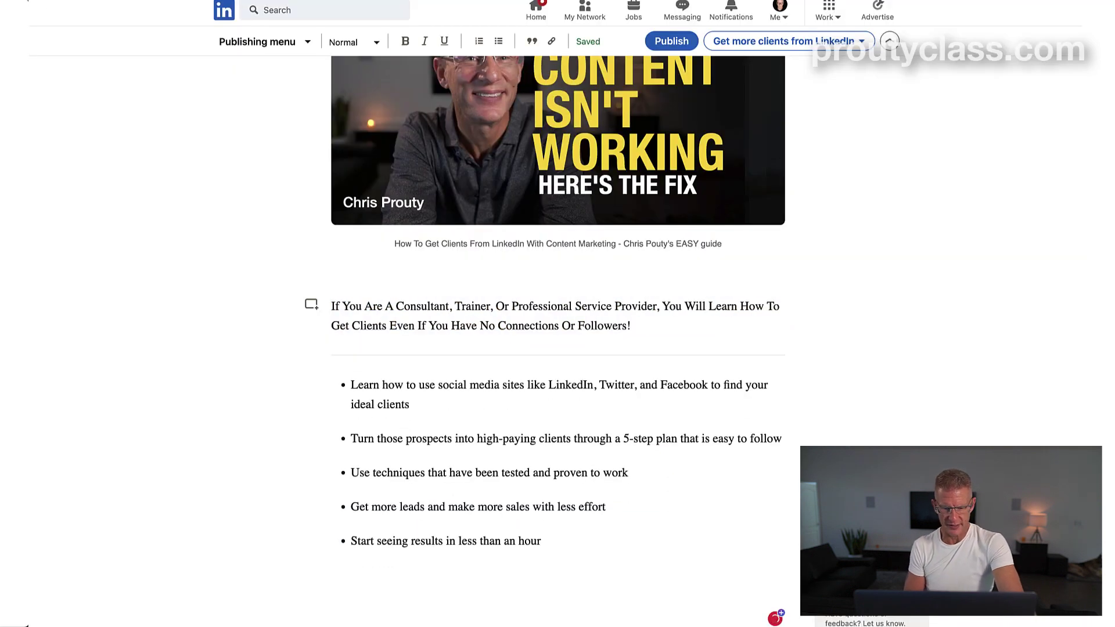
{"action": "key", "text": "Down"}
{"action": "key", "text": "Up"}
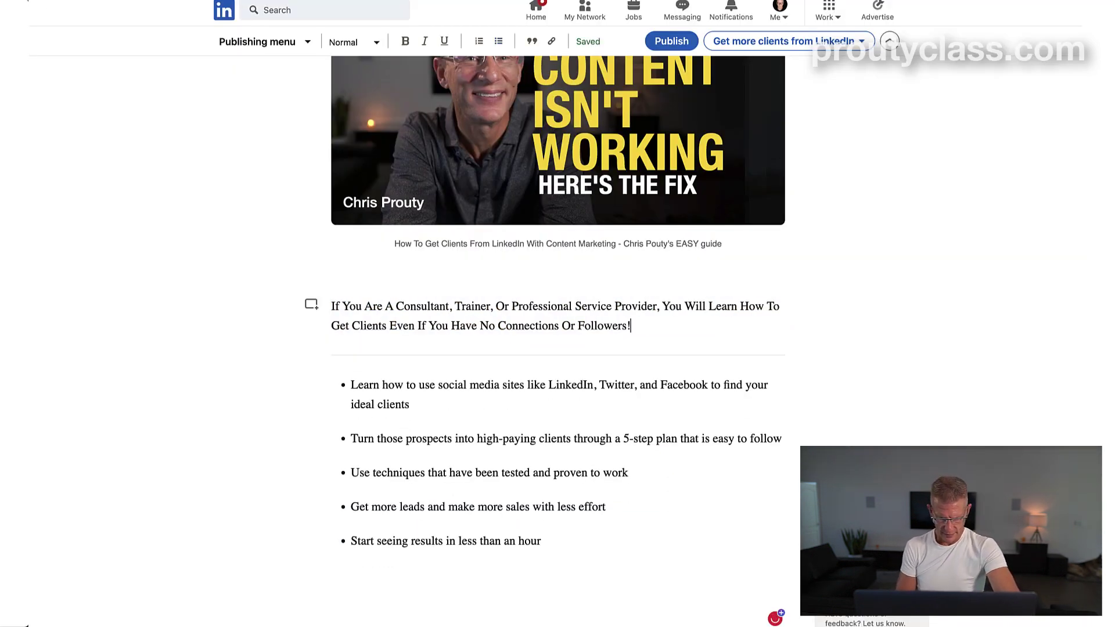
{"action": "key", "text": "Down"}
{"action": "key", "text": "Up"}
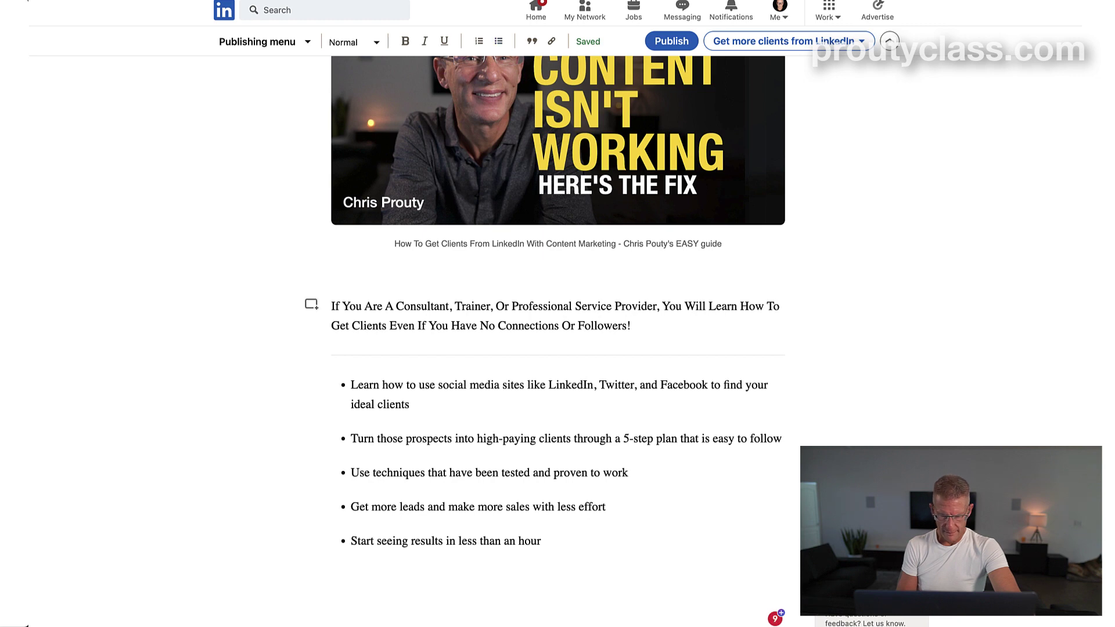
{"action": "key", "text": "Down"}
{"action": "key", "text": "Up"}
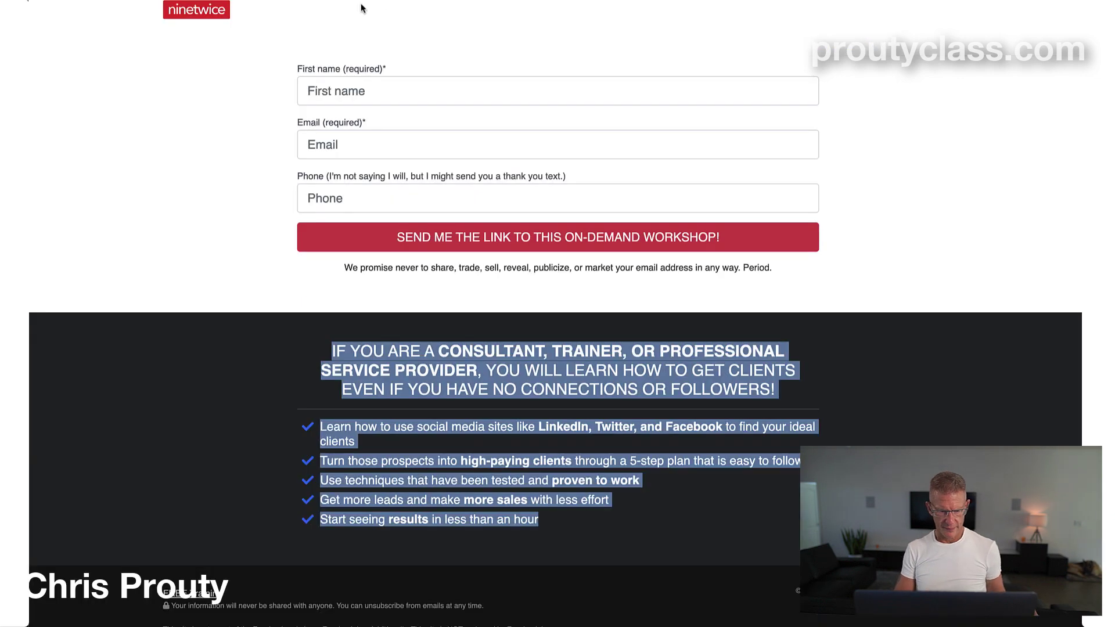
- Copy the headline and parenthetical subtitle from the workshop sign-up page and insert them above the "If You Are A Consultant" paragraph without an extra empty line
{"action": "scroll", "coordinate": [292, 44], "scroll_direction": "up", "scroll_amount": 4}
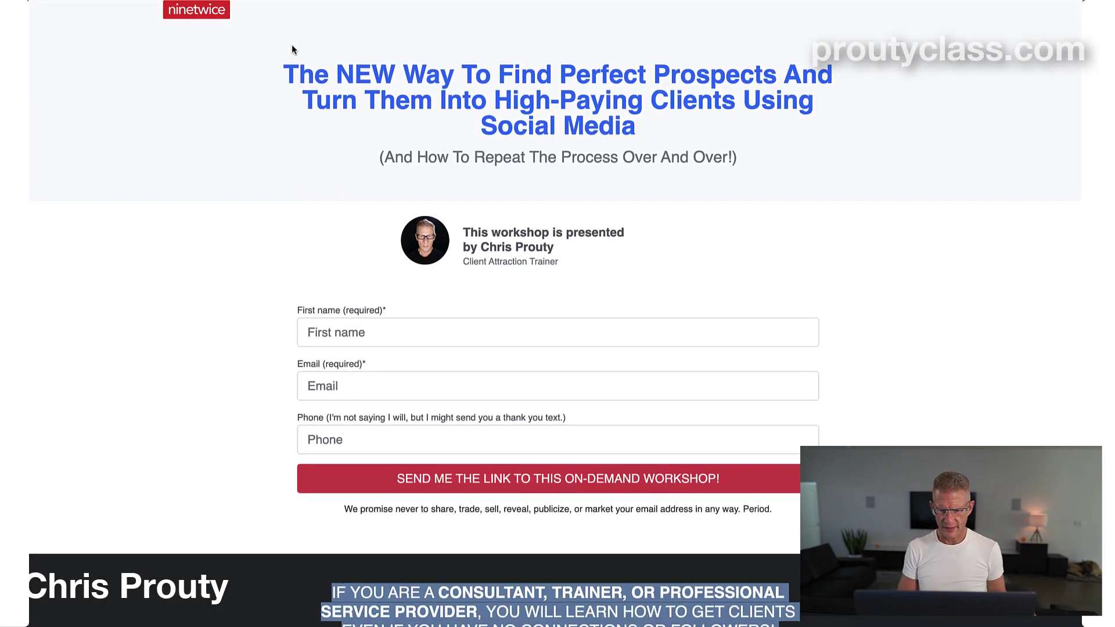
{"action": "left_click_drag", "start_coordinate": [751, 162], "coordinate": [237, 71]}
{"action": "key", "text": "ctrl+c"}
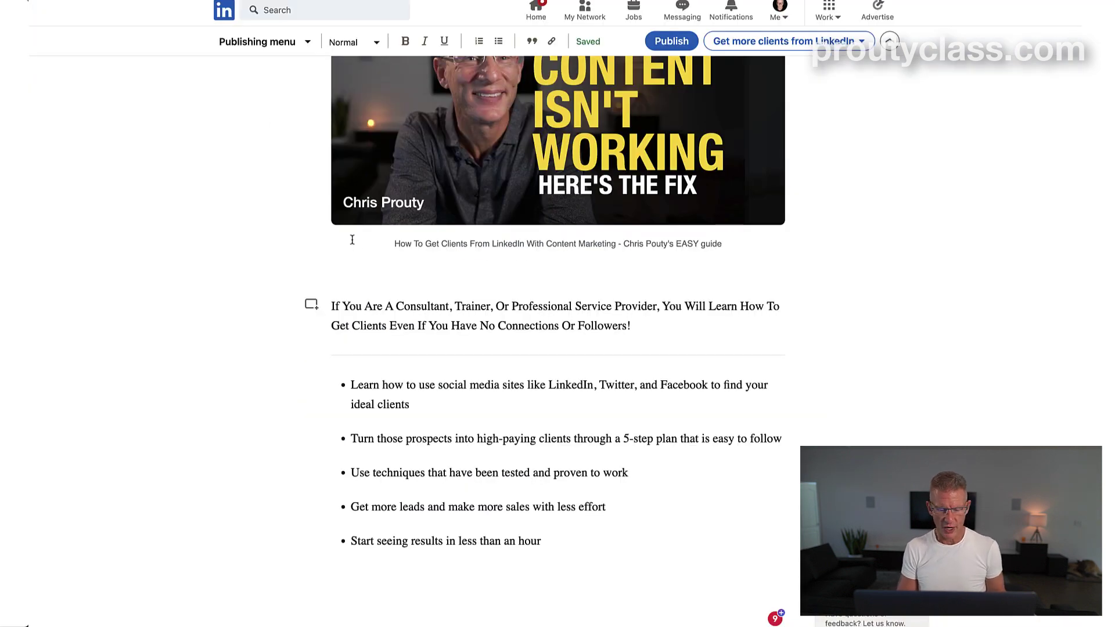
{"action": "left_click", "coordinate": [365, 280]}
{"action": "key", "text": "ctrl+v"}
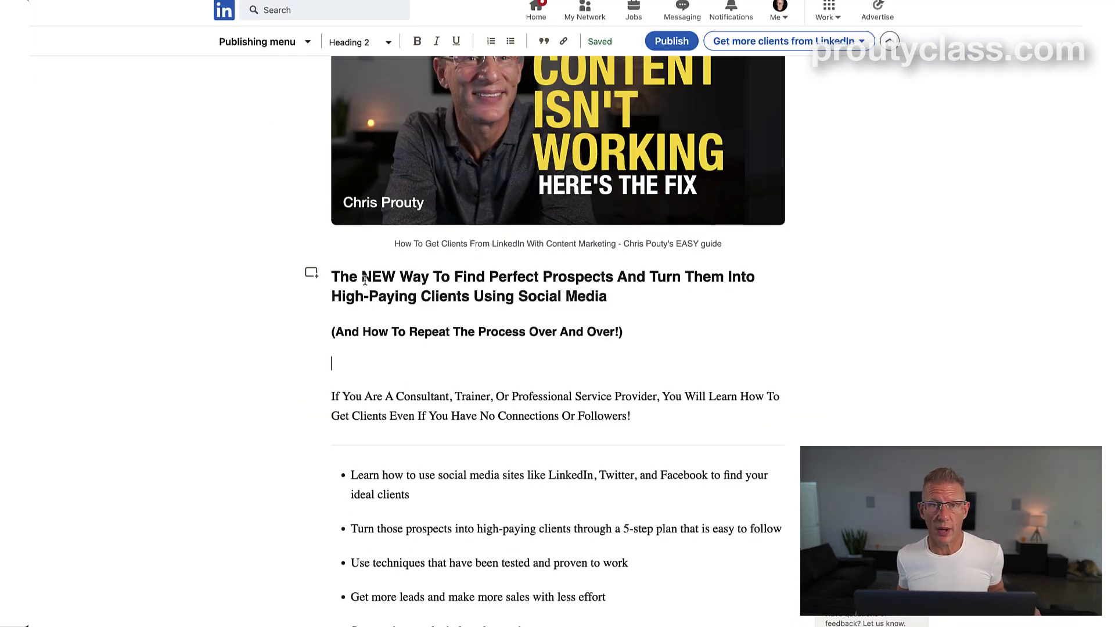
{"action": "key", "text": "BackSpace"}
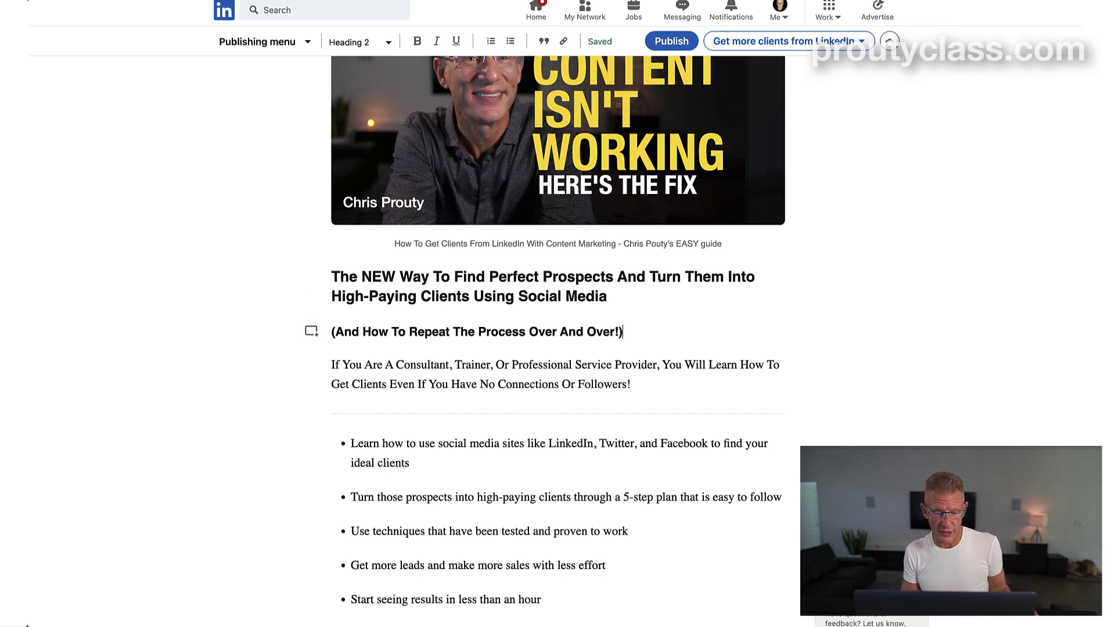
- Remove the divider line above the bullet list, keeping "Learn how to use social media sites" as the first bullet
{"action": "key", "text": "Down"}
{"action": "key", "text": "Down"}
{"action": "key", "text": "Down"}
{"action": "key", "text": "Up"}
{"action": "key", "text": "Up"}
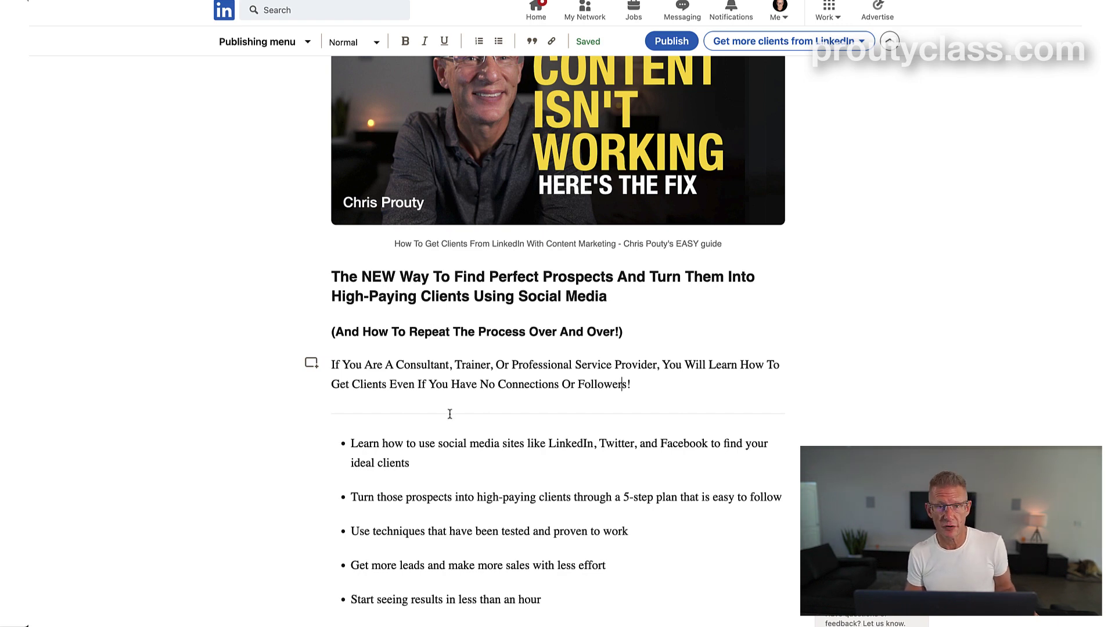
{"action": "left_click", "coordinate": [424, 423]}
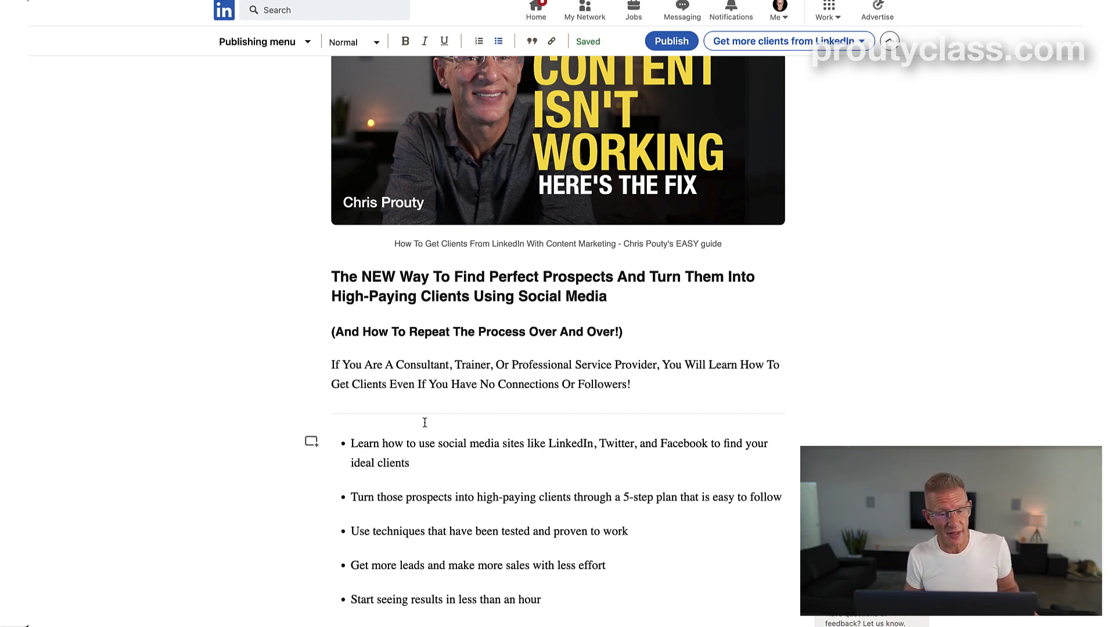
{"action": "key", "text": "BackSpace"}
{"action": "key", "text": "BackSpace"}
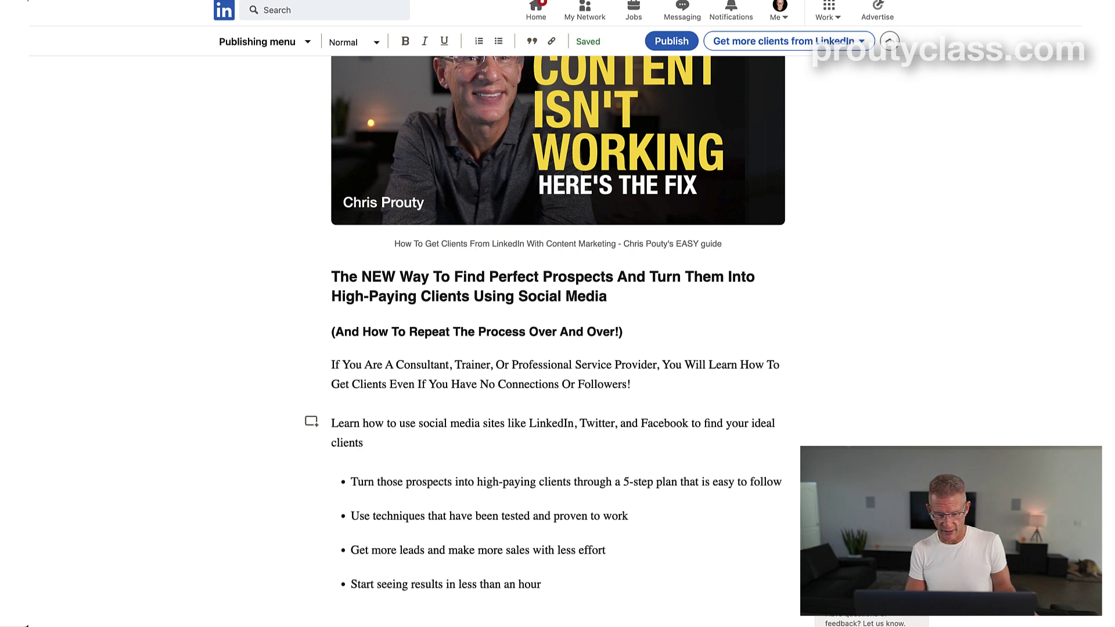
{"action": "key", "text": "BackSpace"}
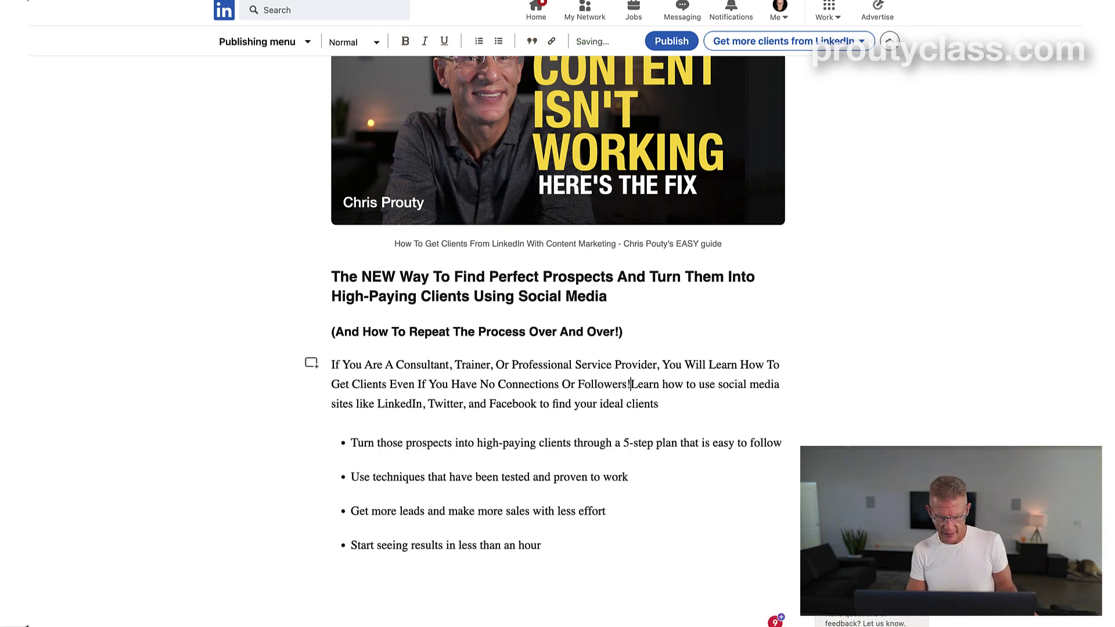
{"action": "key", "text": "ctrl+z"}
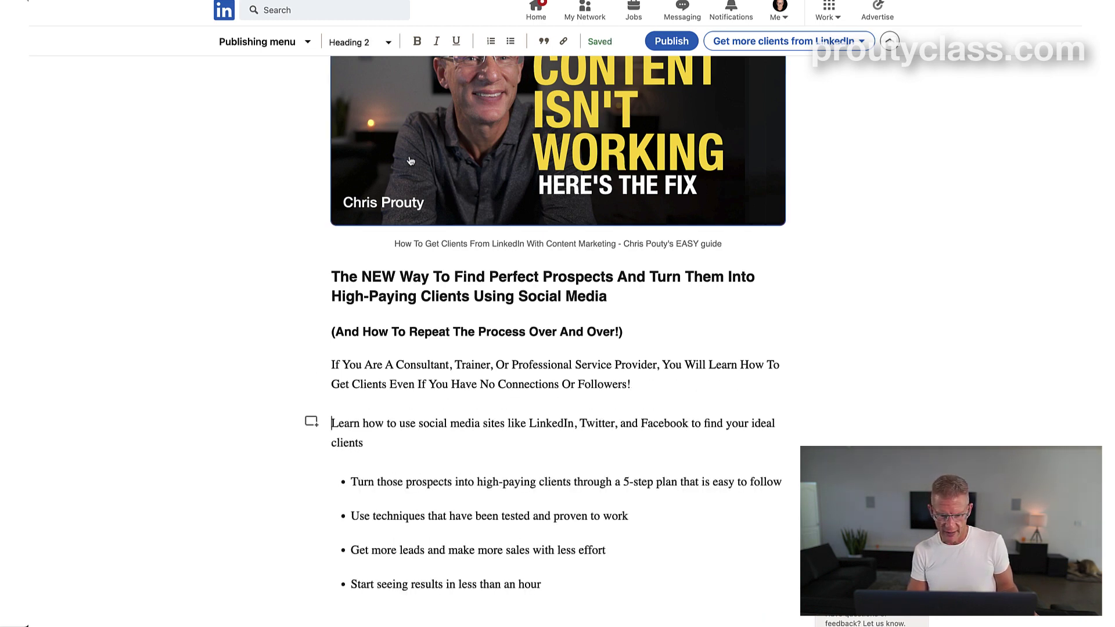
{"action": "left_click", "coordinate": [510, 41]}
{"action": "type", "text": "s"}
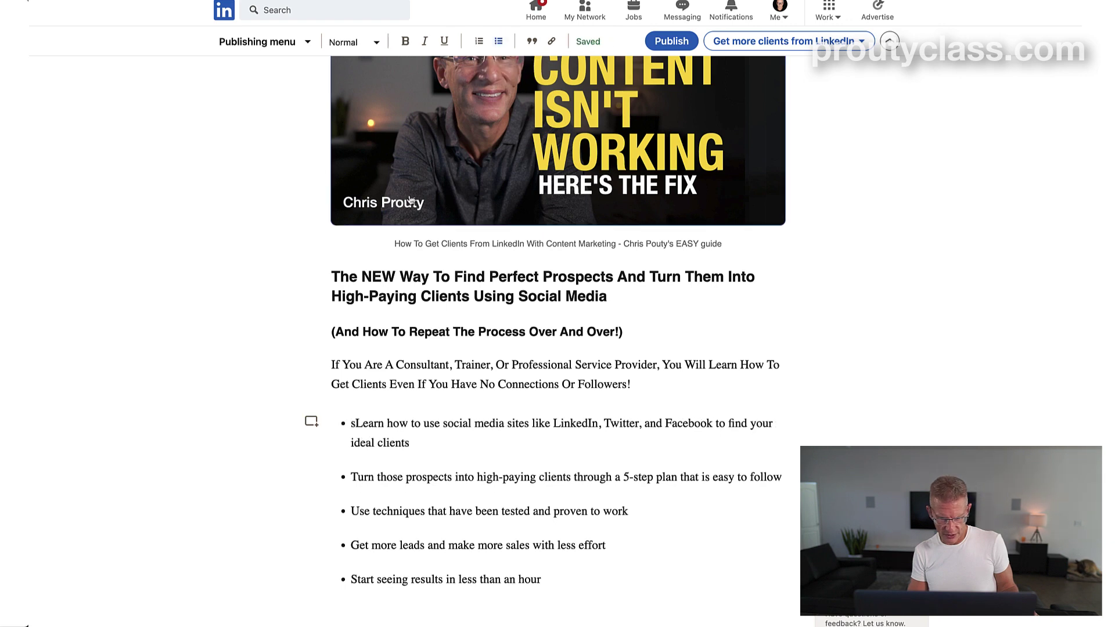
{"action": "key", "text": "BackSpace"}
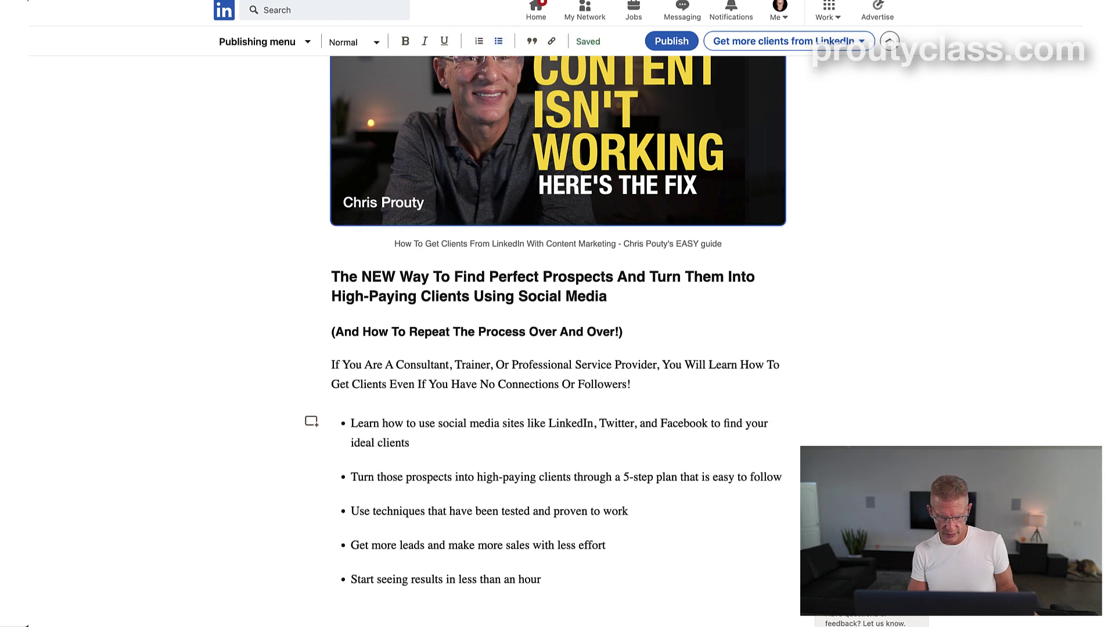
{"action": "left_click", "coordinate": [557, 581]}
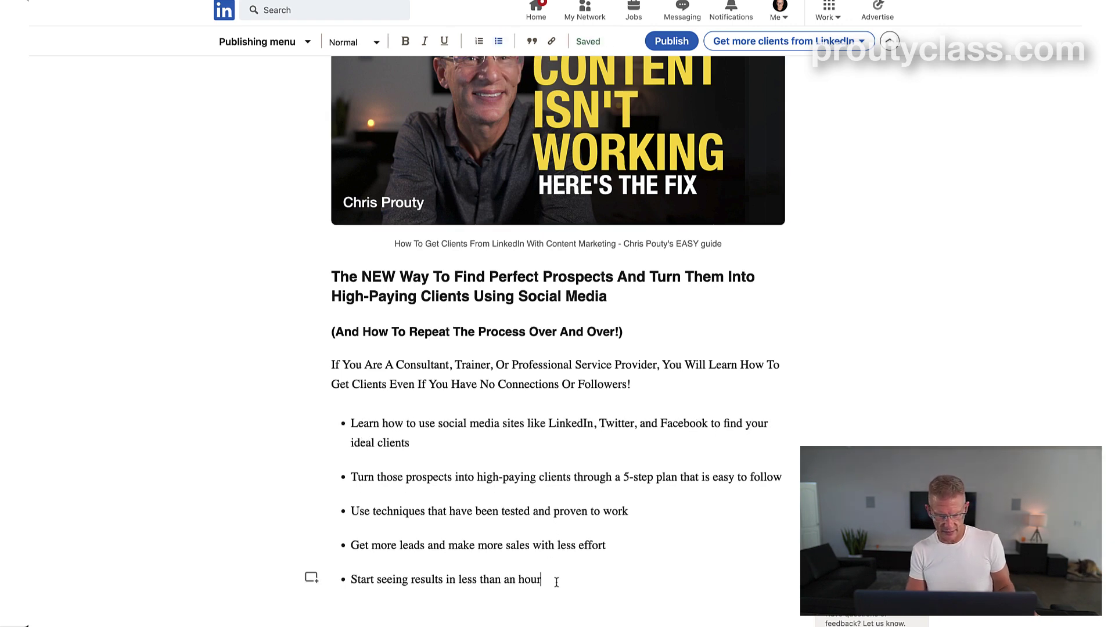
{"action": "left_click", "coordinate": [634, 331]}
{"action": "key", "text": "Return"}
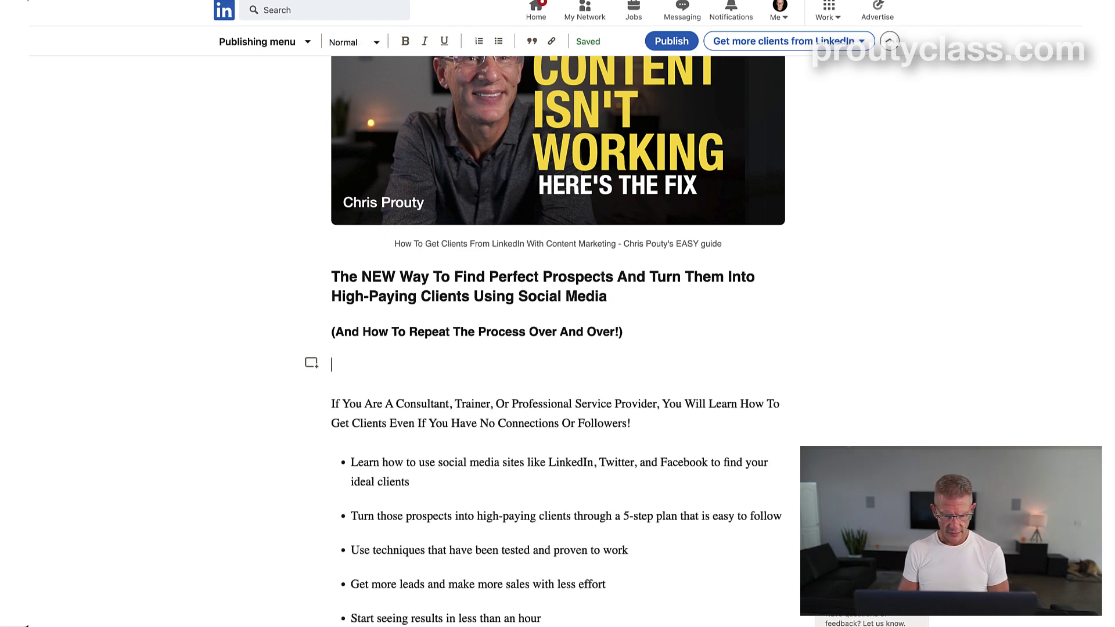
{"action": "type", "text": "Free "}
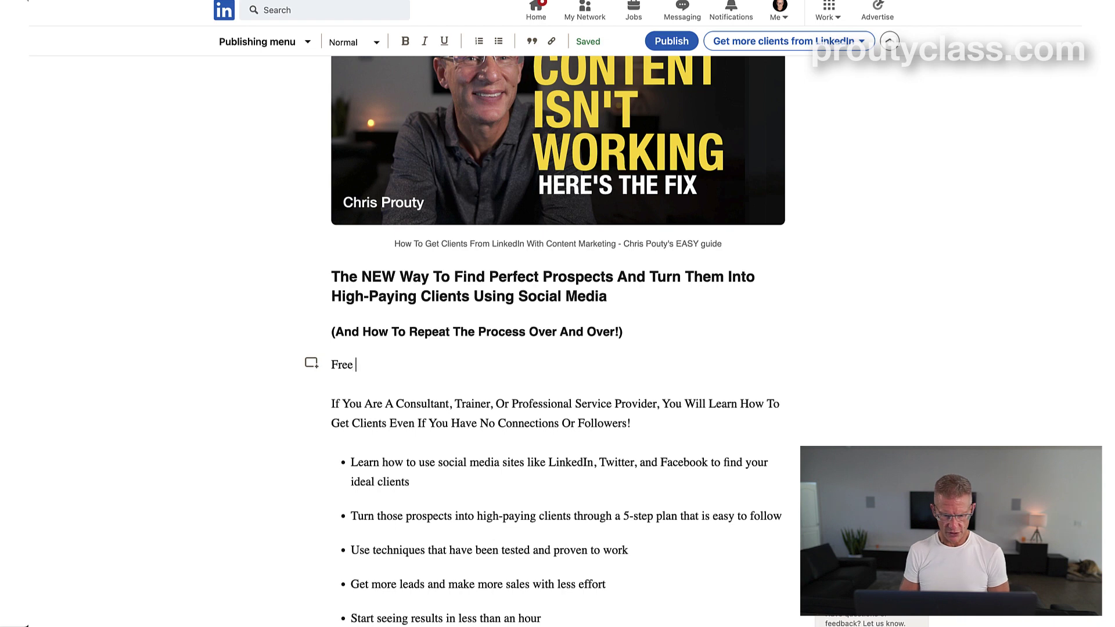
{"action": "type", "text": "worksho"}
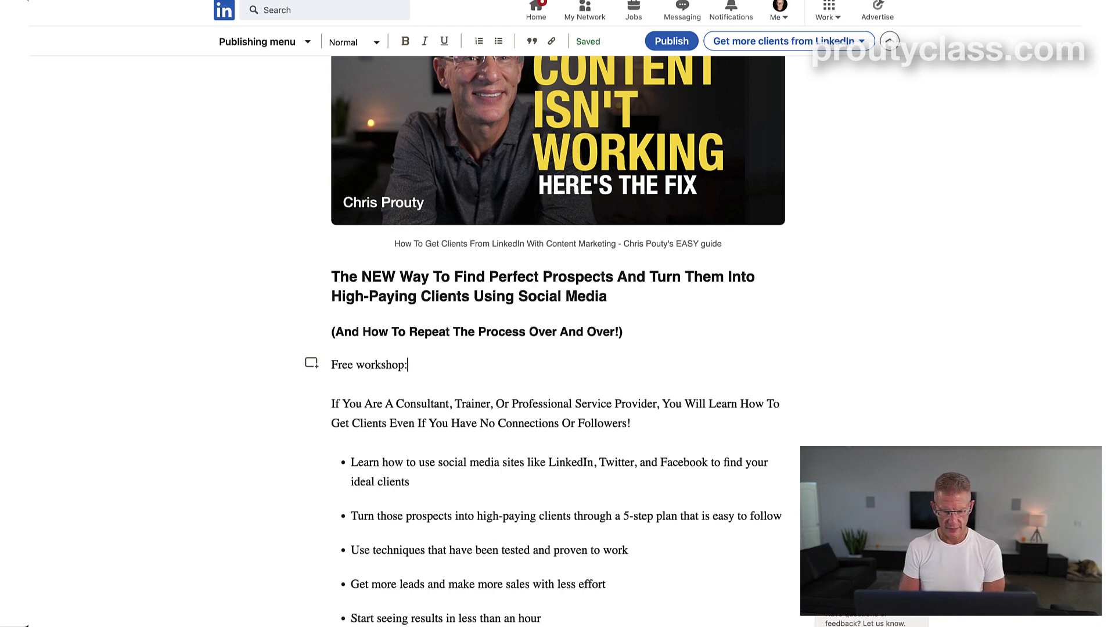
{"action": "type", "text": "p:"}
{"action": "key", "text": "BackSpace"}
{"action": "type", "text": "at "}
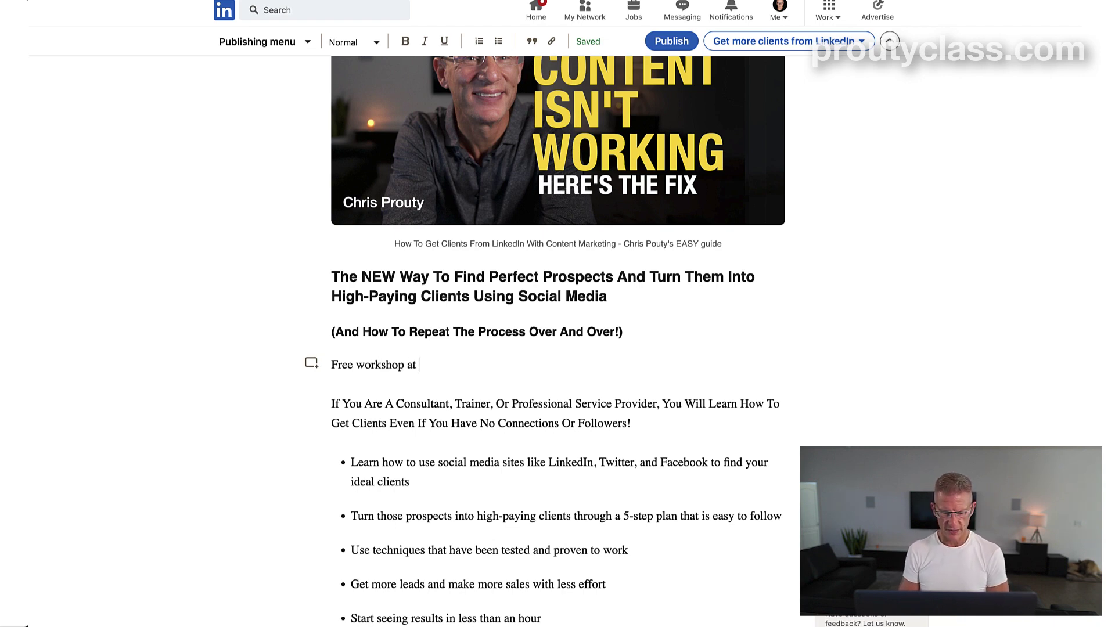
{"action": "type", "text": "http://prouty"}
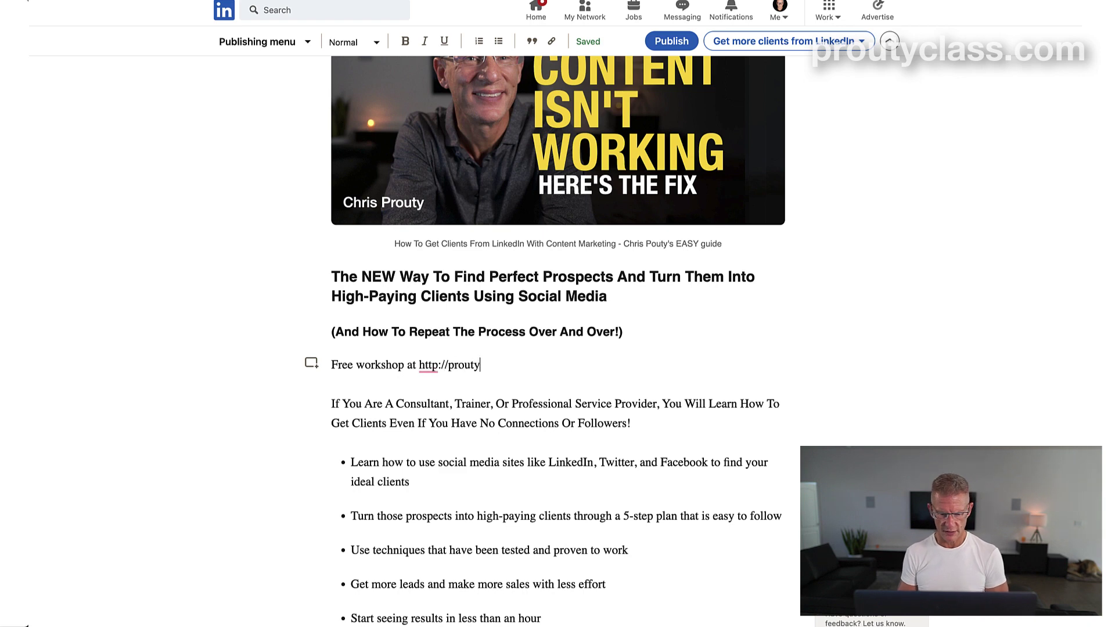
{"action": "type", "text": "class.com"}
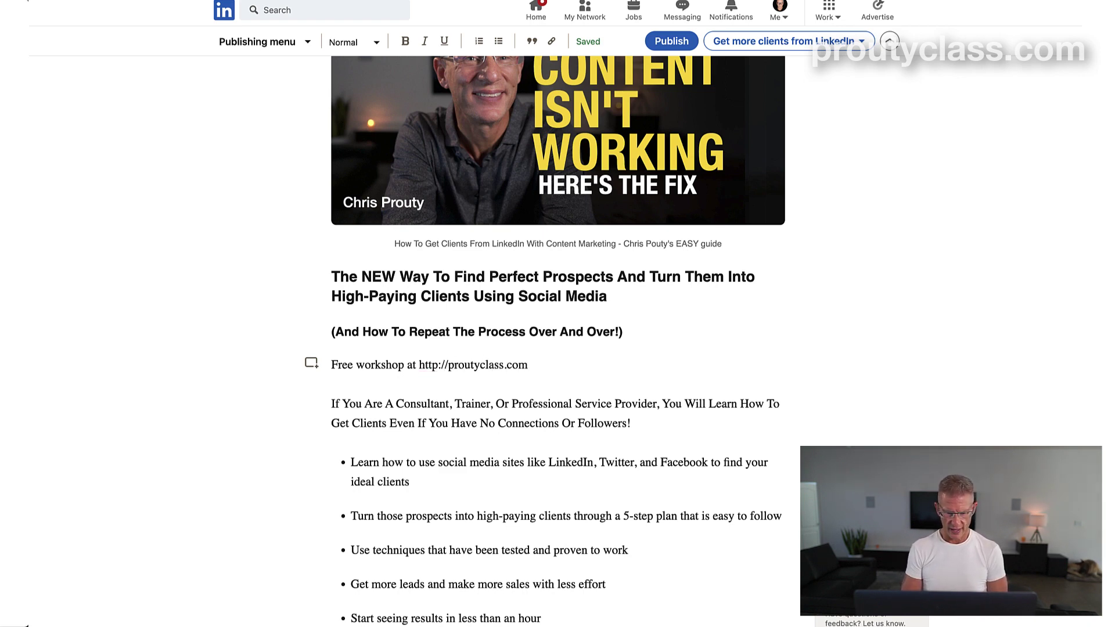
- Select only the web address in the "Free workshop at" line and open the link entry for it
{"action": "key", "text": "super+shift+Left"}
{"action": "key", "text": "shift+Right"}
{"action": "key", "text": "shift+Right"}
{"action": "key", "text": "shift+Right"}
{"action": "key", "text": "shift+Right"}
{"action": "key", "text": "shift+Right"}
{"action": "key", "text": "shift+Right"}
{"action": "key", "text": "shift+Right"}
{"action": "key", "text": "shift+Right"}
{"action": "key", "text": "shift+Right"}
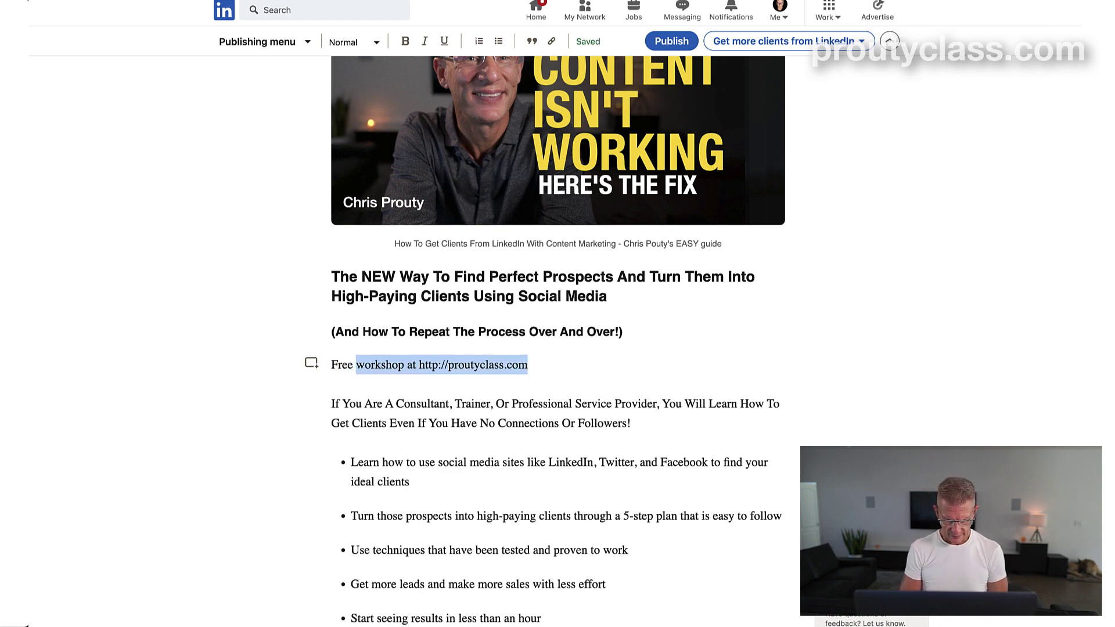
{"action": "key", "text": "shift+Right"}
{"action": "key", "text": "shift+Right"}
{"action": "key", "text": "shift+Right"}
{"action": "key", "text": "shift+Right"}
{"action": "key", "text": "shift+Right"}
{"action": "key", "text": "shift+Right"}
{"action": "key", "text": "shift+Right"}
{"action": "key", "text": "shift+Right"}
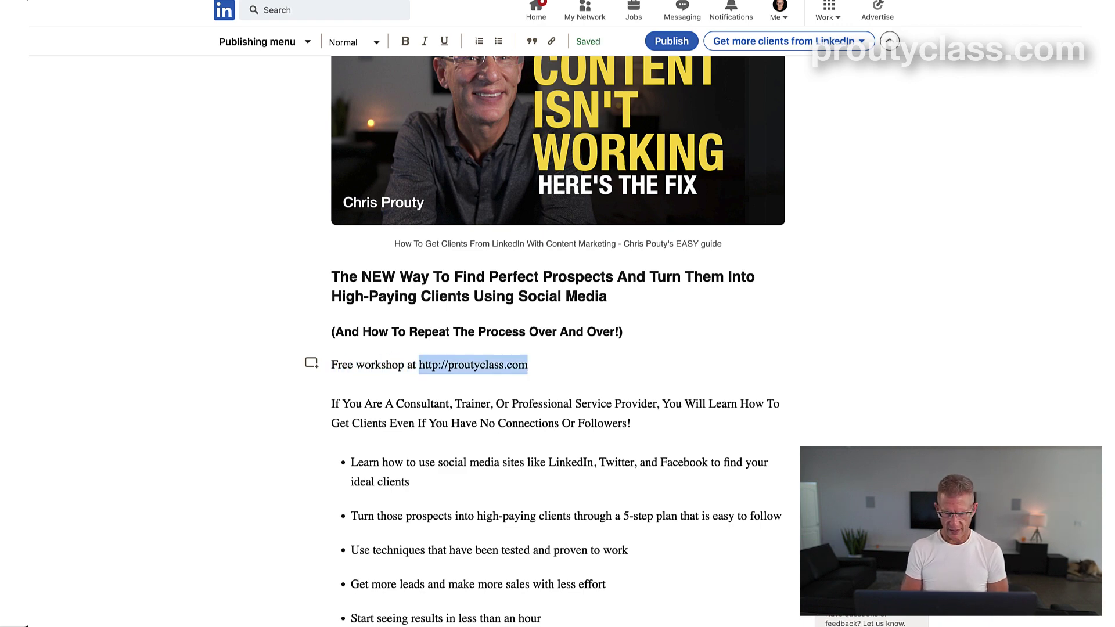
{"action": "left_click", "coordinate": [553, 42]}
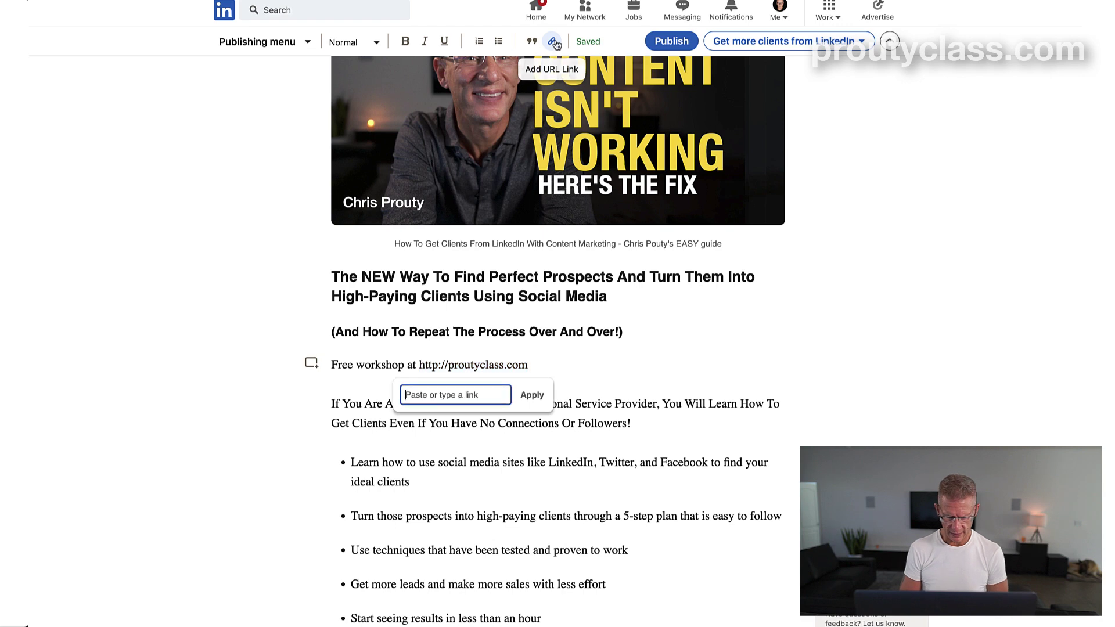
{"action": "key", "text": "super+v"}
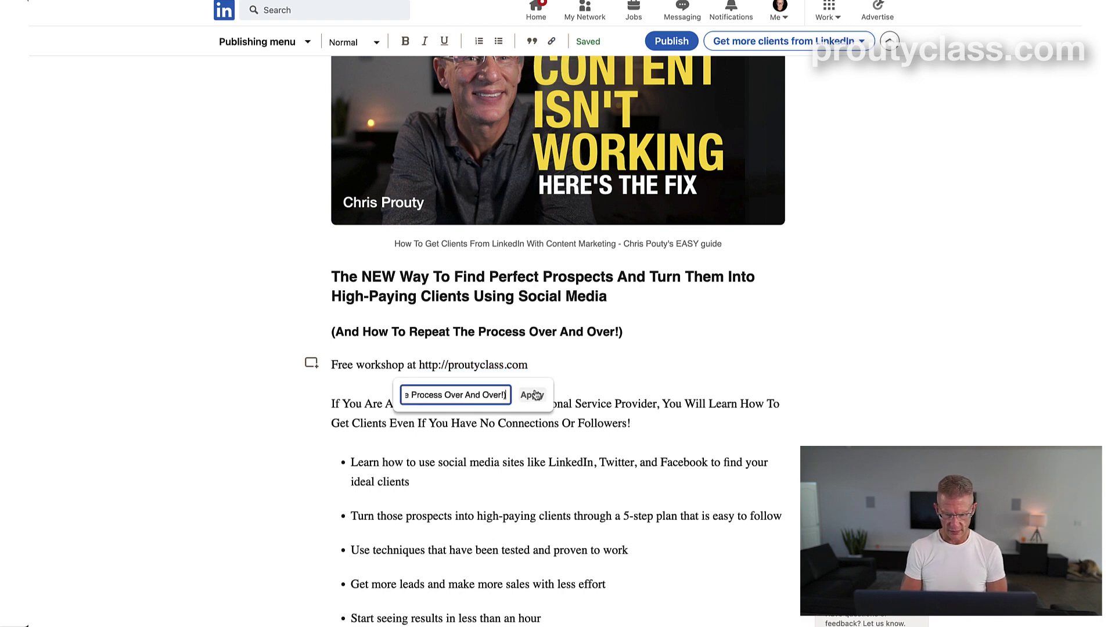
{"action": "key", "text": "super+a"}
{"action": "key", "text": "BackSpace"}
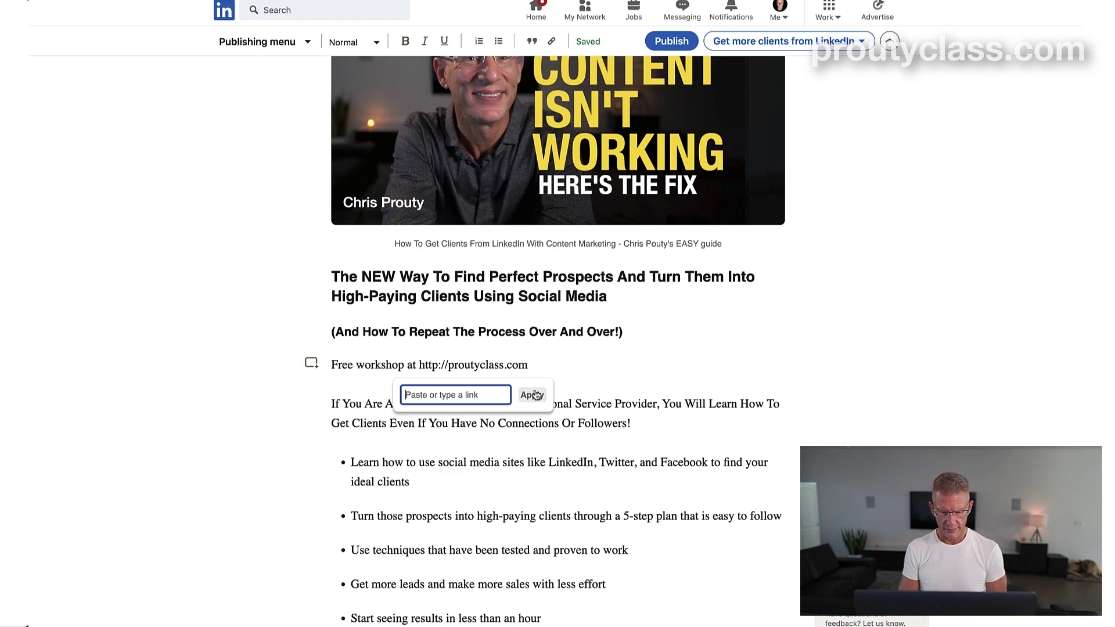
{"action": "left_click", "coordinate": [528, 366]}
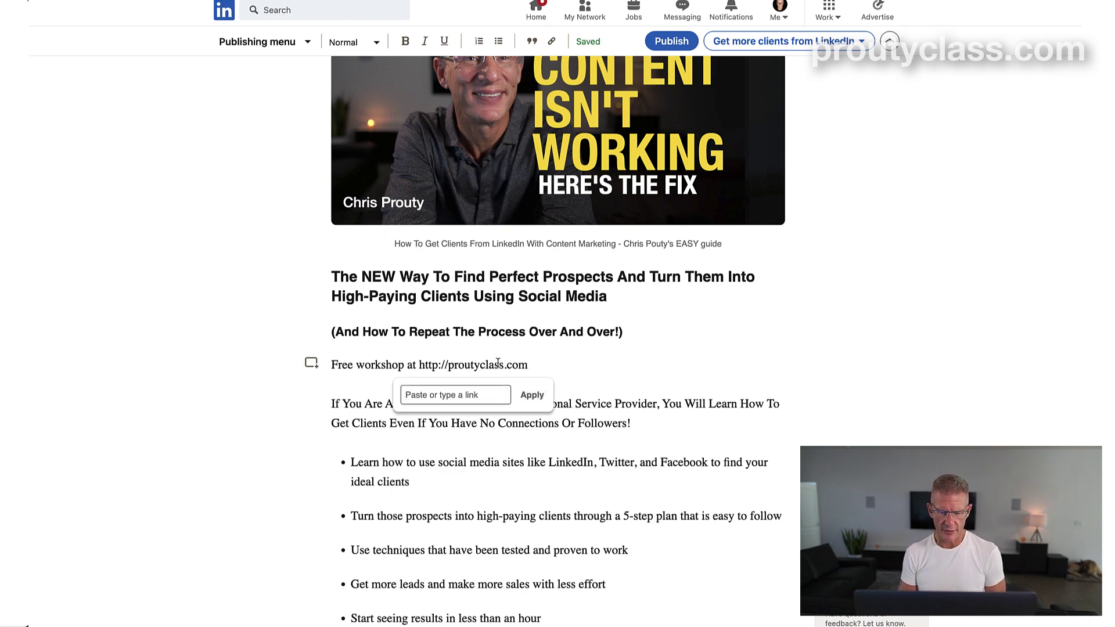
{"action": "double_click", "coordinate": [480, 365]}
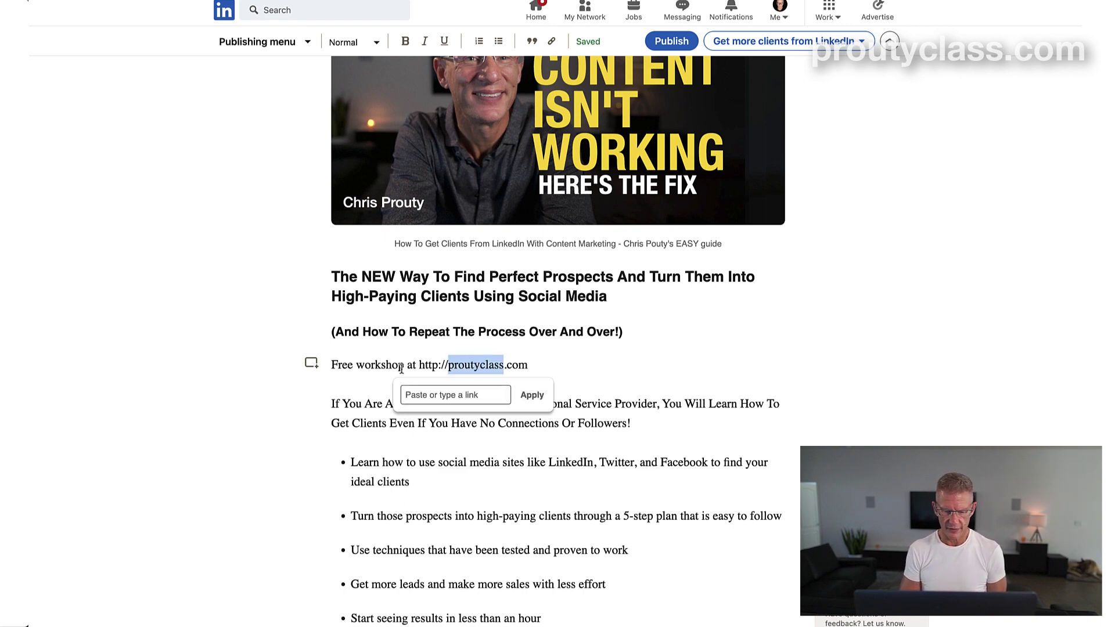
{"action": "left_click_drag", "start_coordinate": [418, 365], "coordinate": [550, 369]}
{"action": "key", "text": "ctrl+c"}
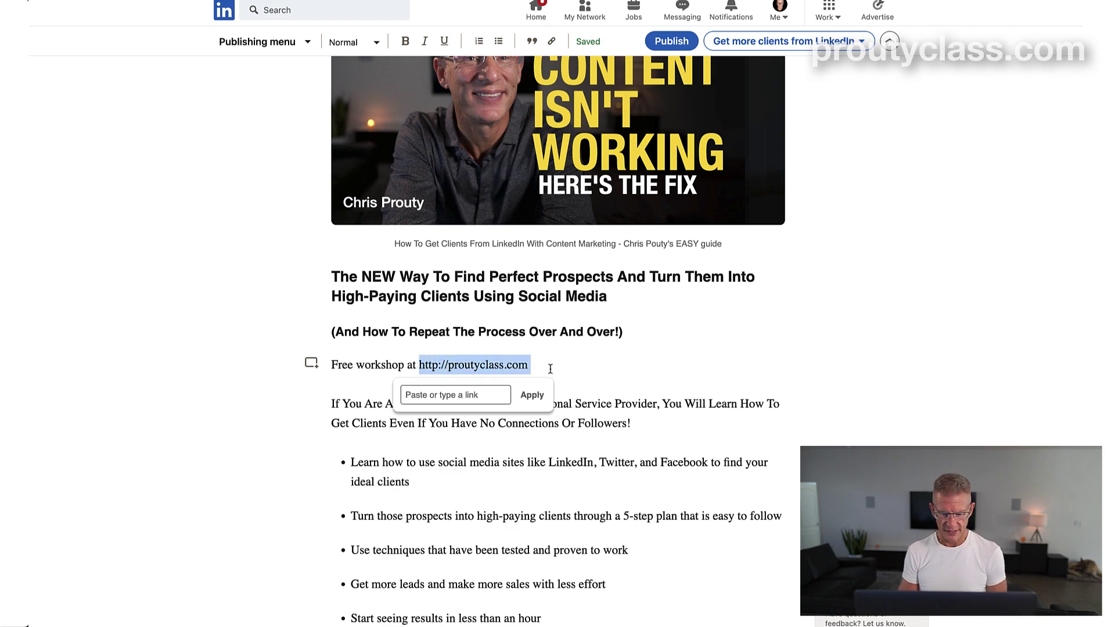
{"action": "left_click", "coordinate": [425, 395]}
{"action": "key", "text": "ctrl+v"}
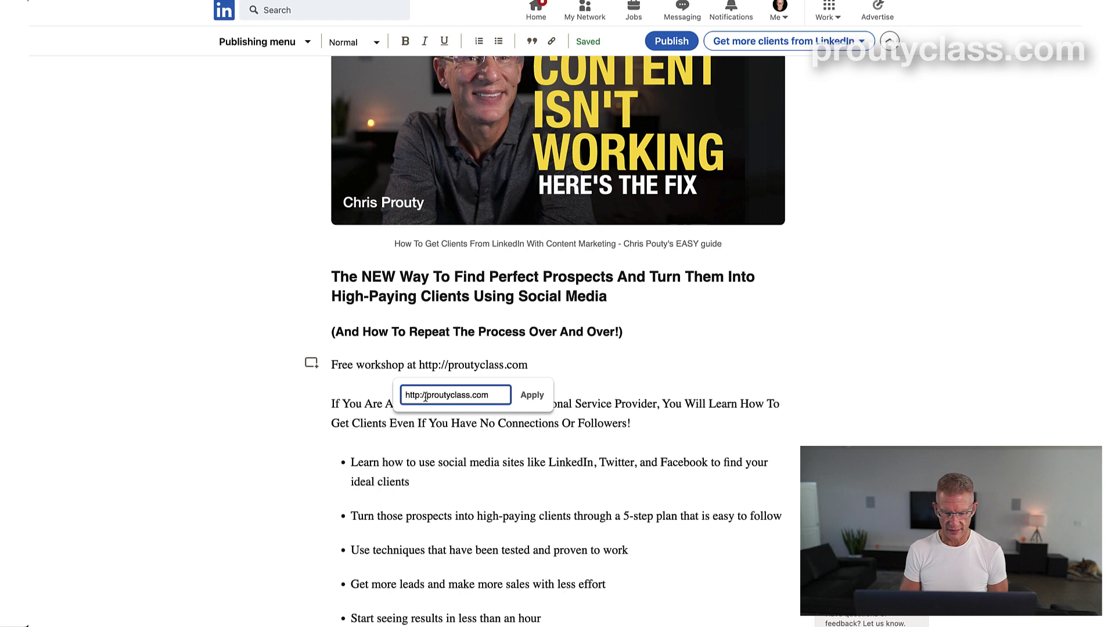
{"action": "left_click", "coordinate": [528, 395]}
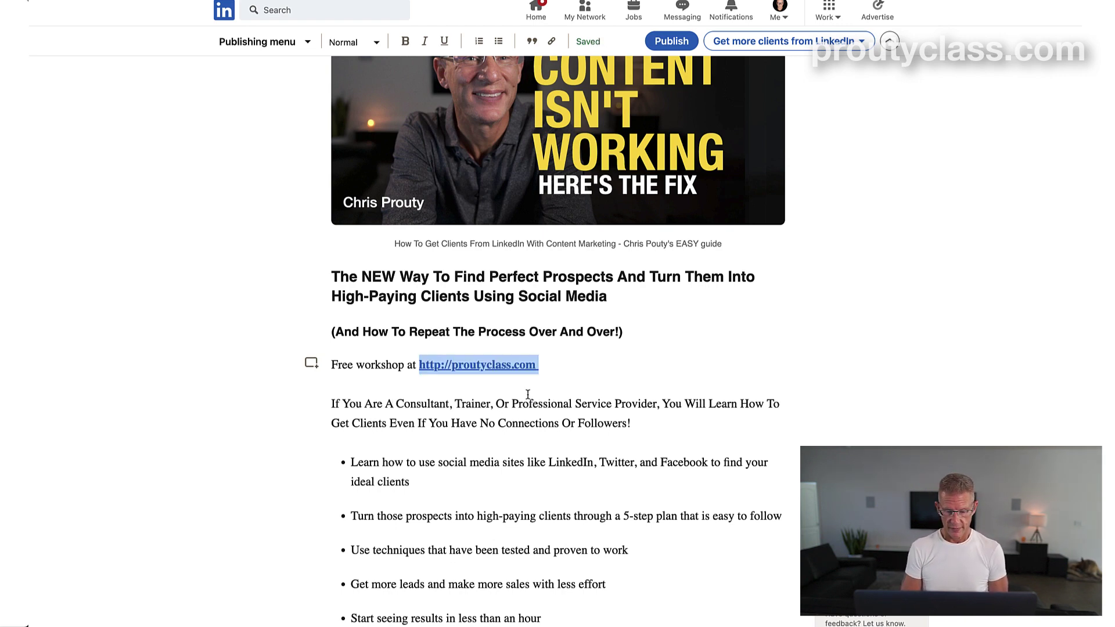
{"action": "left_click", "coordinate": [558, 401]}
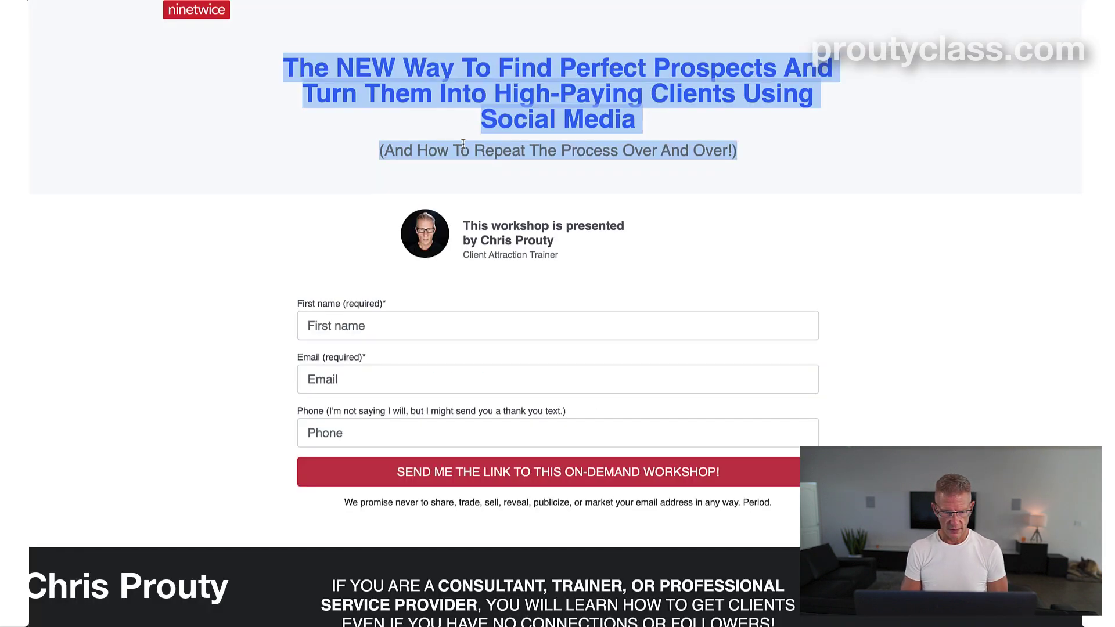
- Review the workshop sign-up page from its headline down to the list of benefits
{"action": "scroll", "coordinate": [639, 148], "scroll_direction": "down", "scroll_amount": 1}
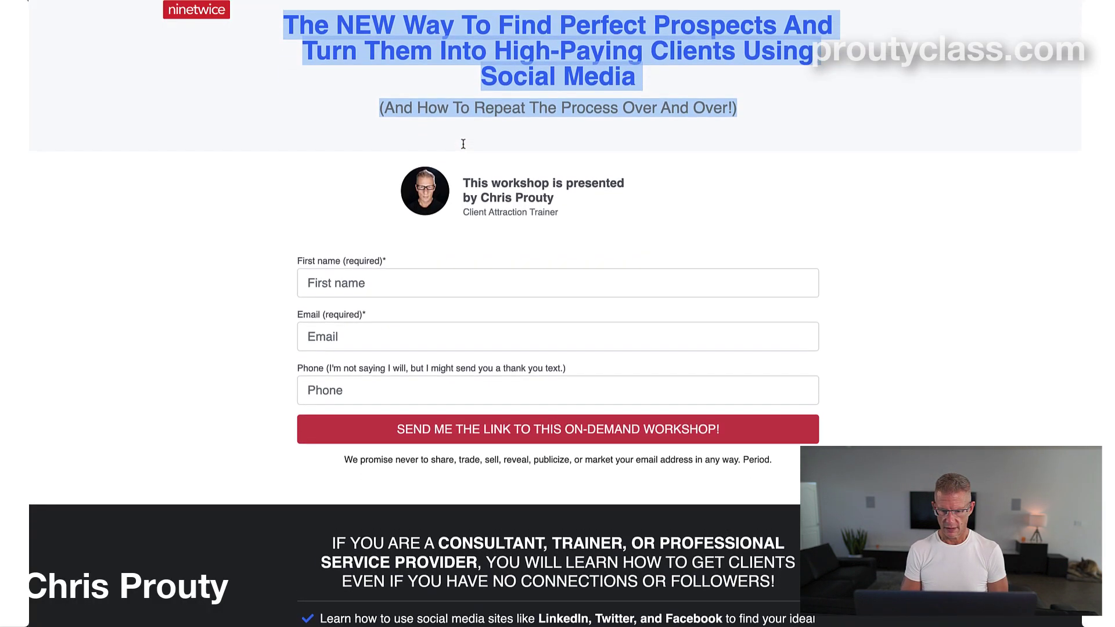
{"action": "scroll", "coordinate": [727, 153], "scroll_direction": "up", "scroll_amount": 1}
{"action": "left_click", "coordinate": [795, 154]}
{"action": "scroll", "coordinate": [798, 145], "scroll_direction": "down", "scroll_amount": 3}
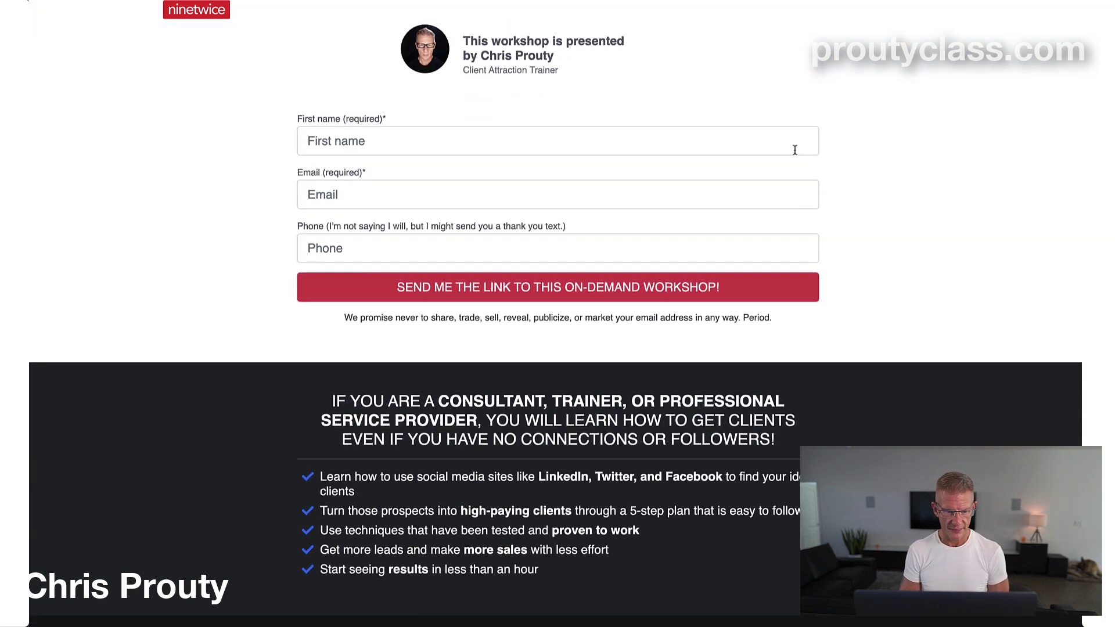
{"action": "scroll", "coordinate": [796, 150], "scroll_direction": "up", "scroll_amount": 3}
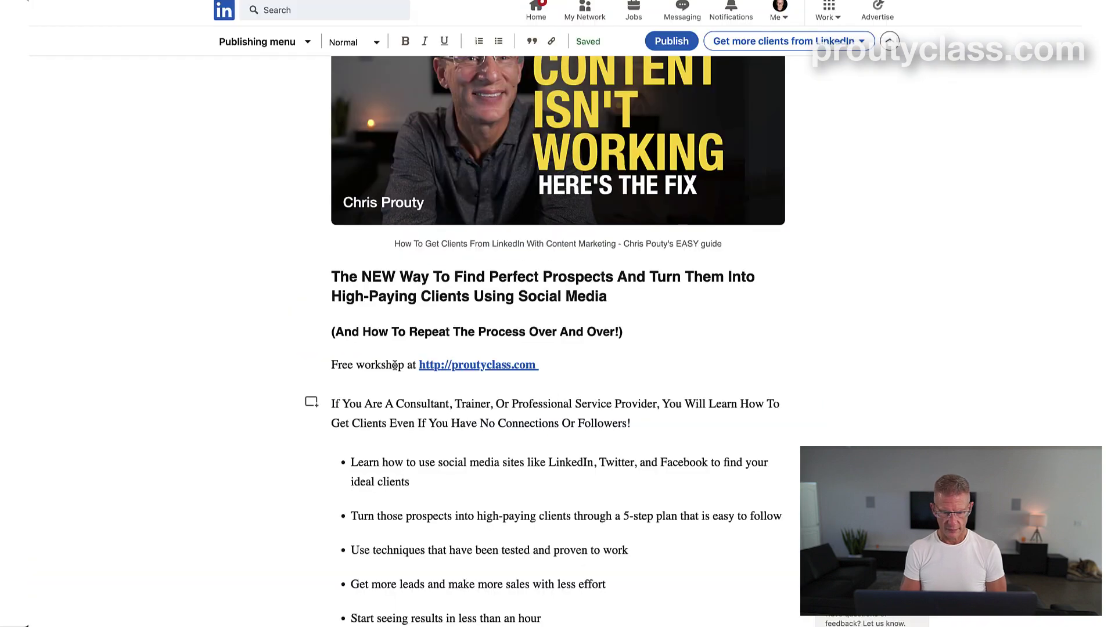
{"action": "scroll", "coordinate": [395, 364], "scroll_direction": "down", "scroll_amount": 3}
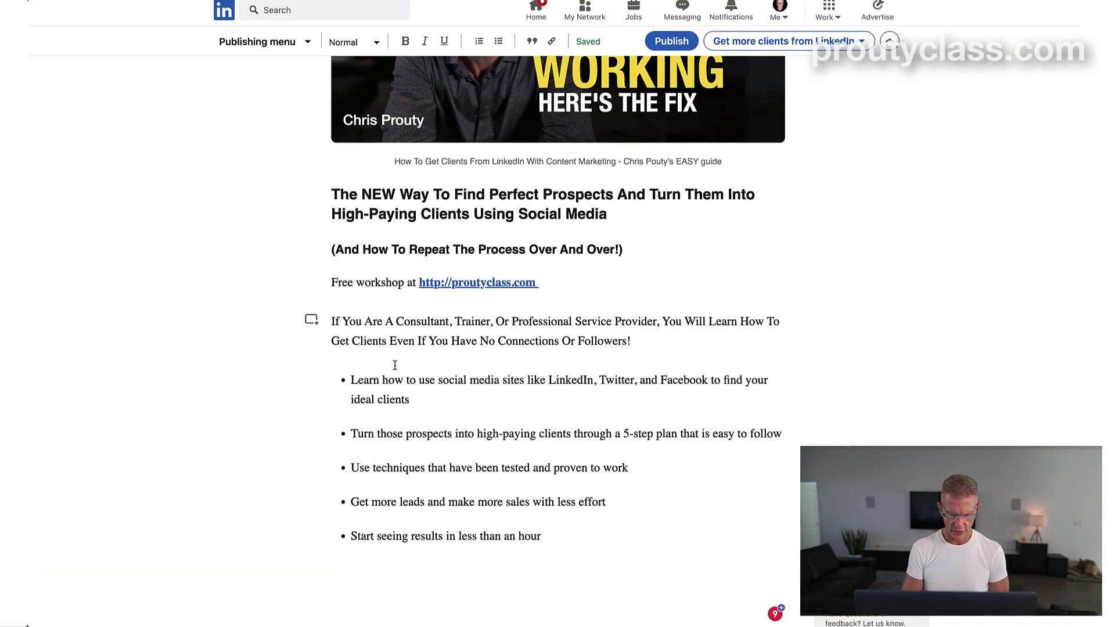
{"action": "scroll", "coordinate": [395, 365], "scroll_direction": "up", "scroll_amount": 5}
{"action": "scroll", "coordinate": [395, 367], "scroll_direction": "down", "scroll_amount": 5}
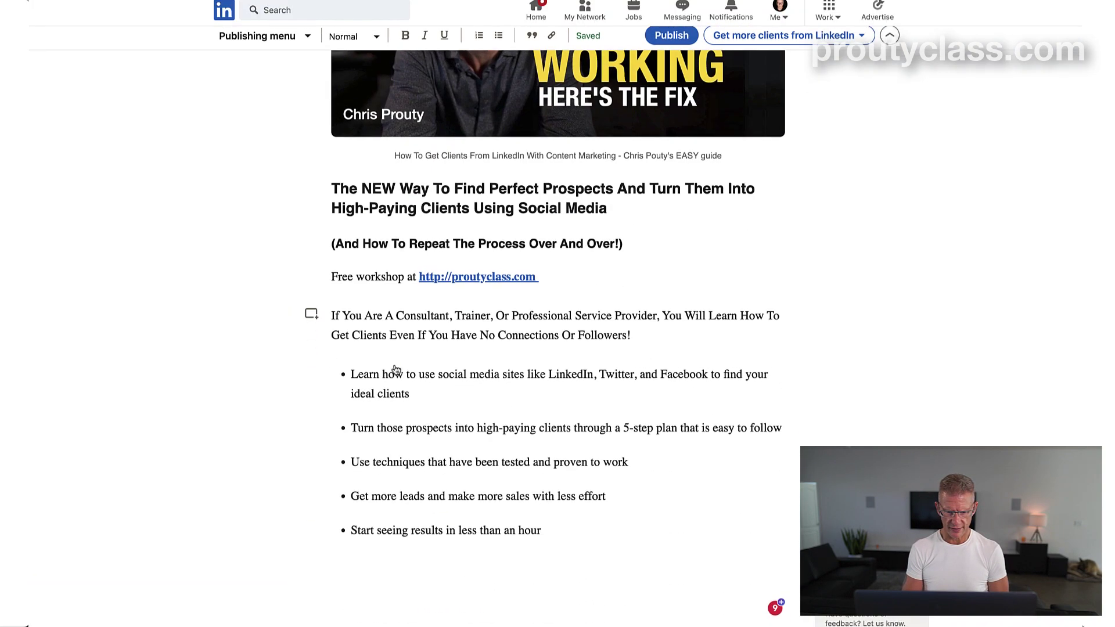
{"action": "left_click_drag", "start_coordinate": [552, 283], "coordinate": [301, 285]}
{"action": "key", "text": "ctrl+c"}
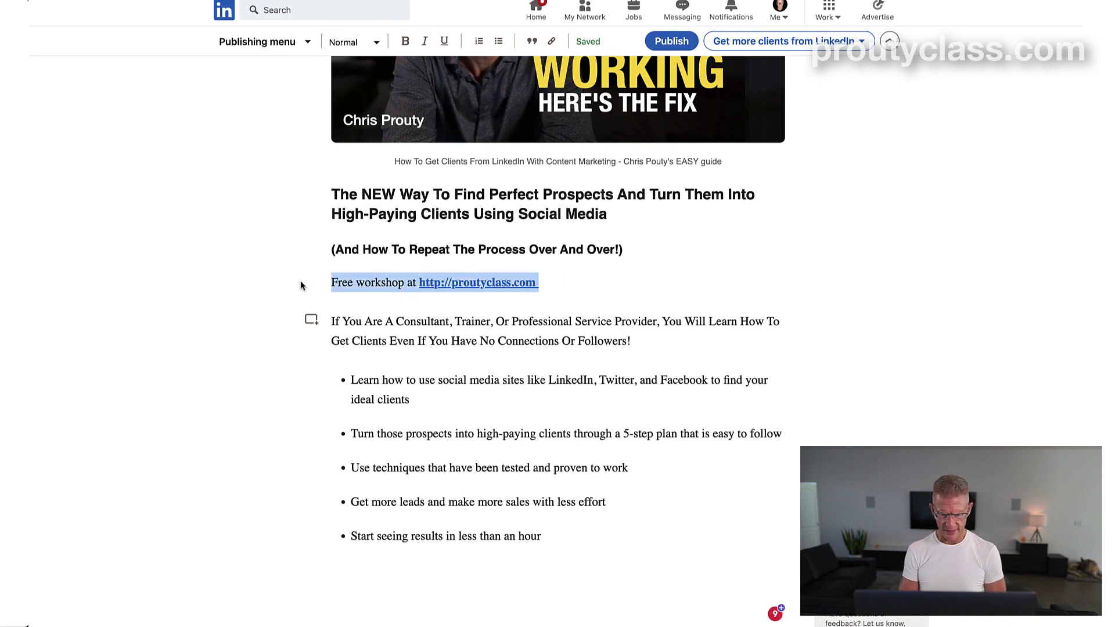
{"action": "left_click", "coordinate": [557, 286]}
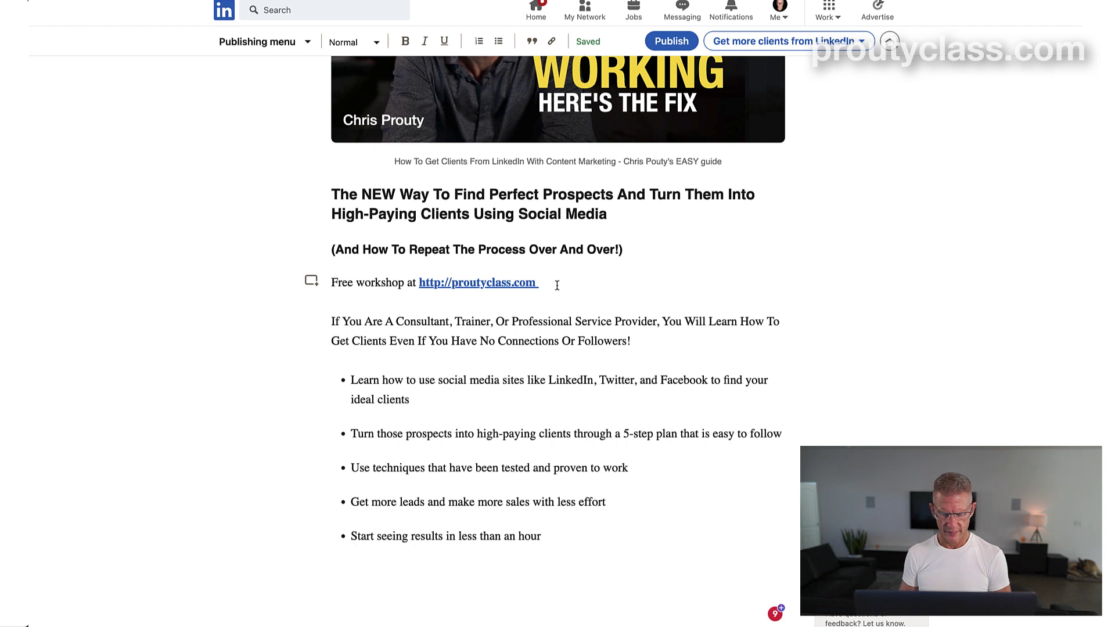
{"action": "key", "text": "shift+Home"}
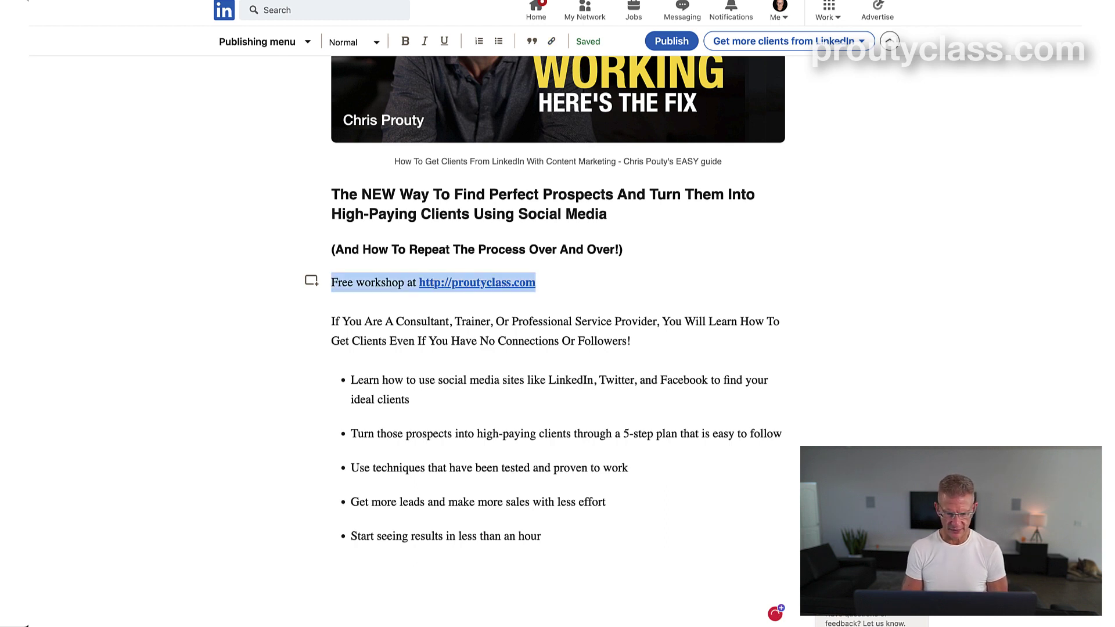
{"action": "left_click", "coordinate": [562, 543]}
{"action": "key", "text": "Return"}
{"action": "key", "text": "BackSpace"}
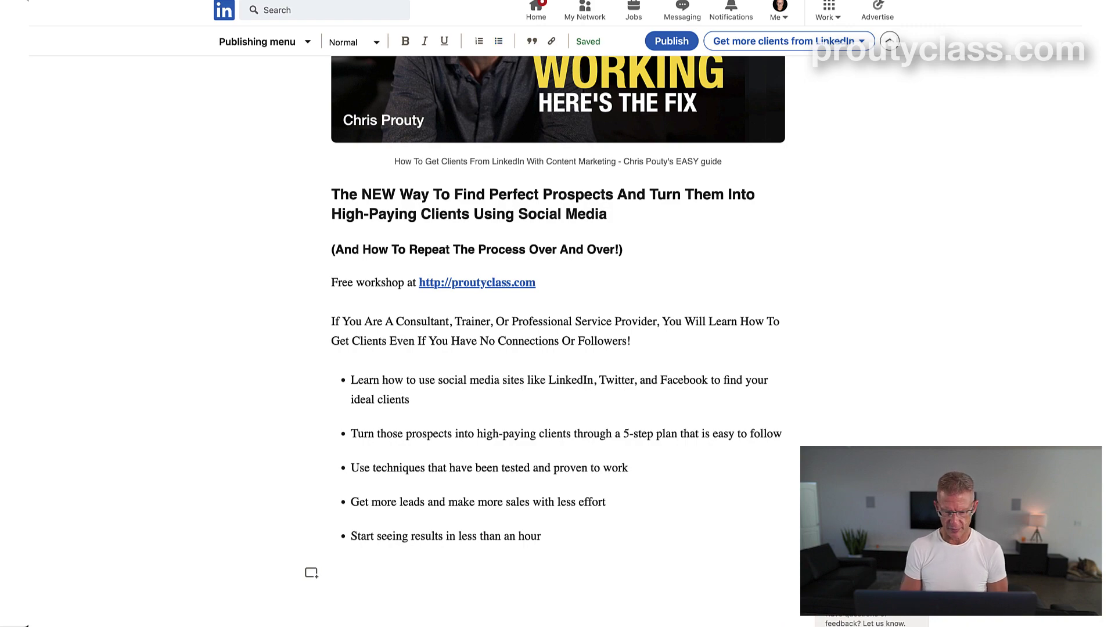
{"action": "key", "text": "ctrl+v"}
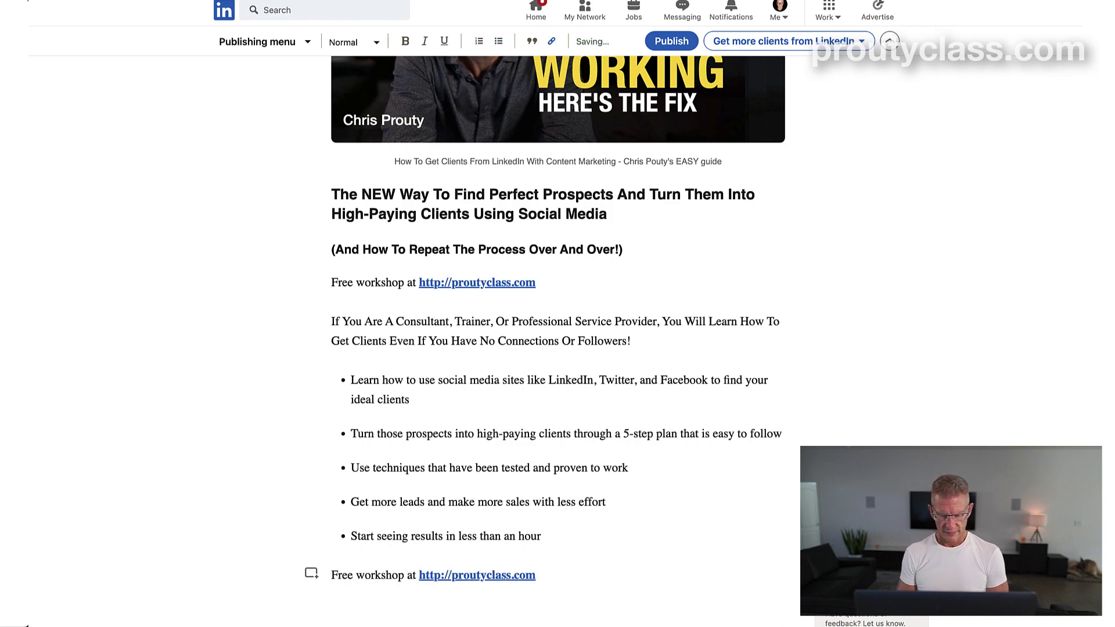
- Go back to the start of the article and review its title, cover image and newsletter header
{"action": "scroll", "coordinate": [557, 319], "scroll_direction": "down", "scroll_amount": 1}
{"action": "scroll", "coordinate": [557, 320], "scroll_direction": "up", "scroll_amount": 5}
{"action": "scroll", "coordinate": [558, 349], "scroll_direction": "up", "scroll_amount": 10}
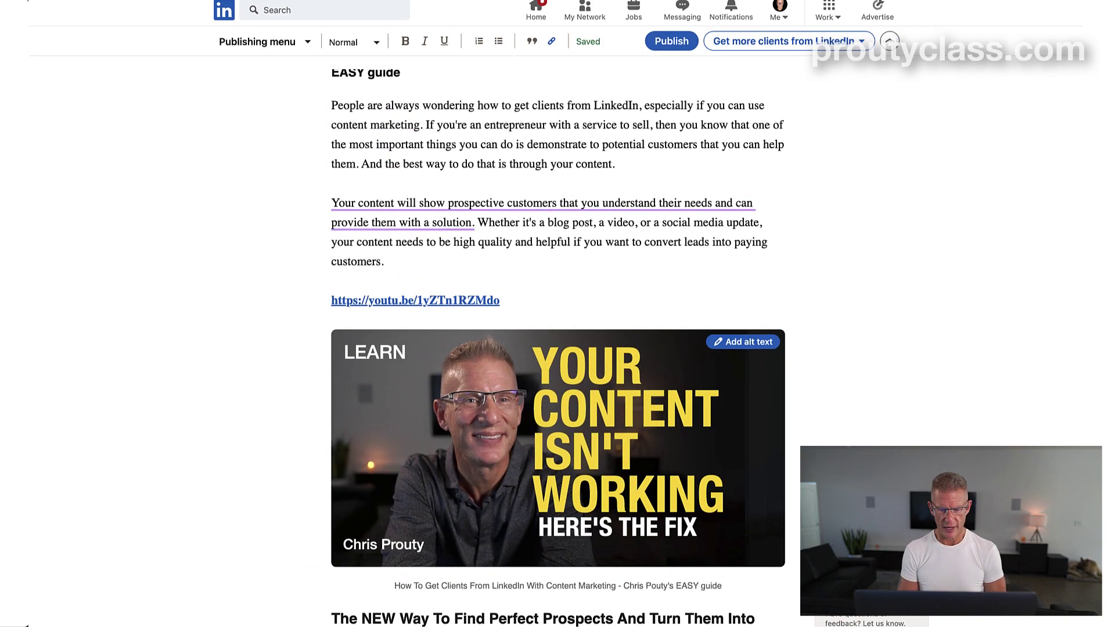
{"action": "scroll", "coordinate": [557, 348], "scroll_direction": "up", "scroll_amount": 10}
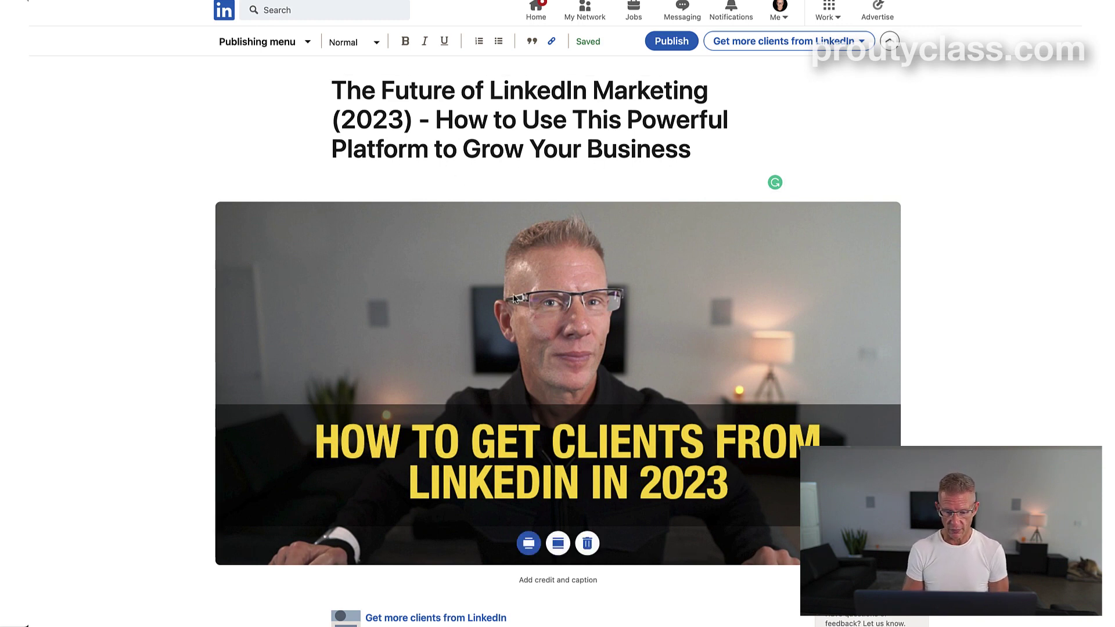
{"action": "scroll", "coordinate": [514, 299], "scroll_direction": "down", "scroll_amount": 4}
{"action": "scroll", "coordinate": [513, 298], "scroll_direction": "down", "scroll_amount": 5}
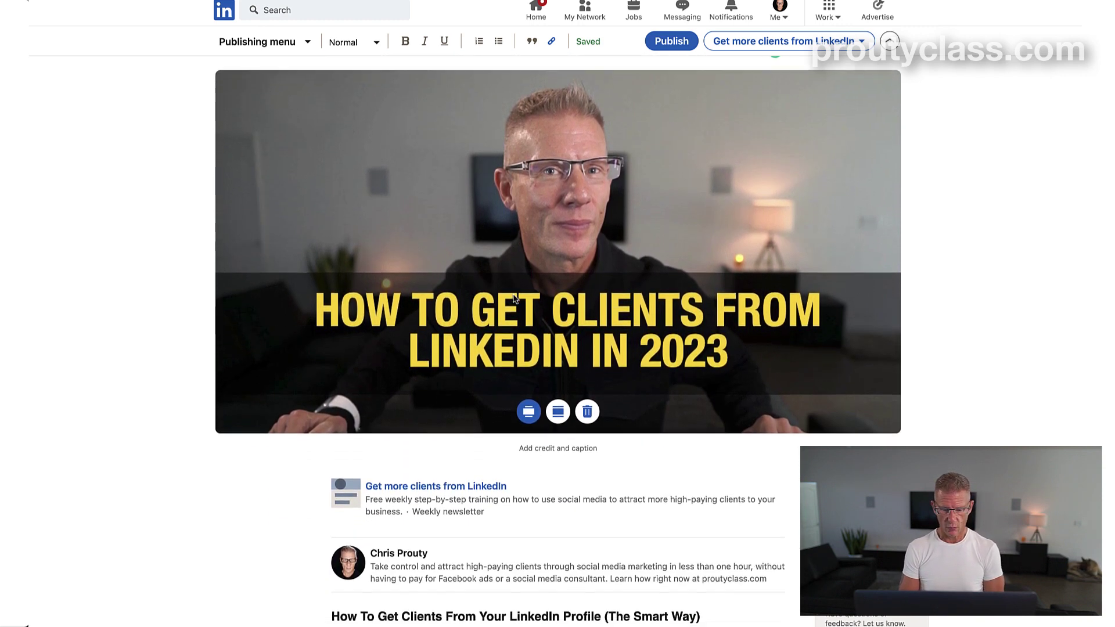
{"action": "scroll", "coordinate": [513, 299], "scroll_direction": "up", "scroll_amount": 3}
{"action": "scroll", "coordinate": [513, 298], "scroll_direction": "up", "scroll_amount": 4}
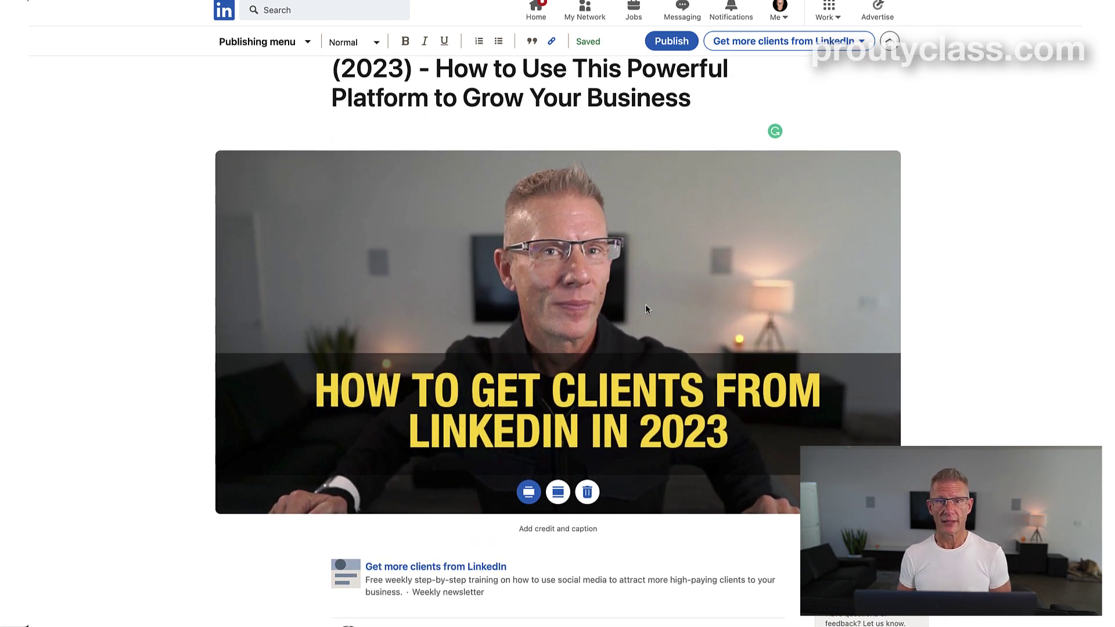
{"action": "scroll", "coordinate": [645, 307], "scroll_direction": "down", "scroll_amount": 6}
{"action": "scroll", "coordinate": [646, 305], "scroll_direction": "down", "scroll_amount": 3}
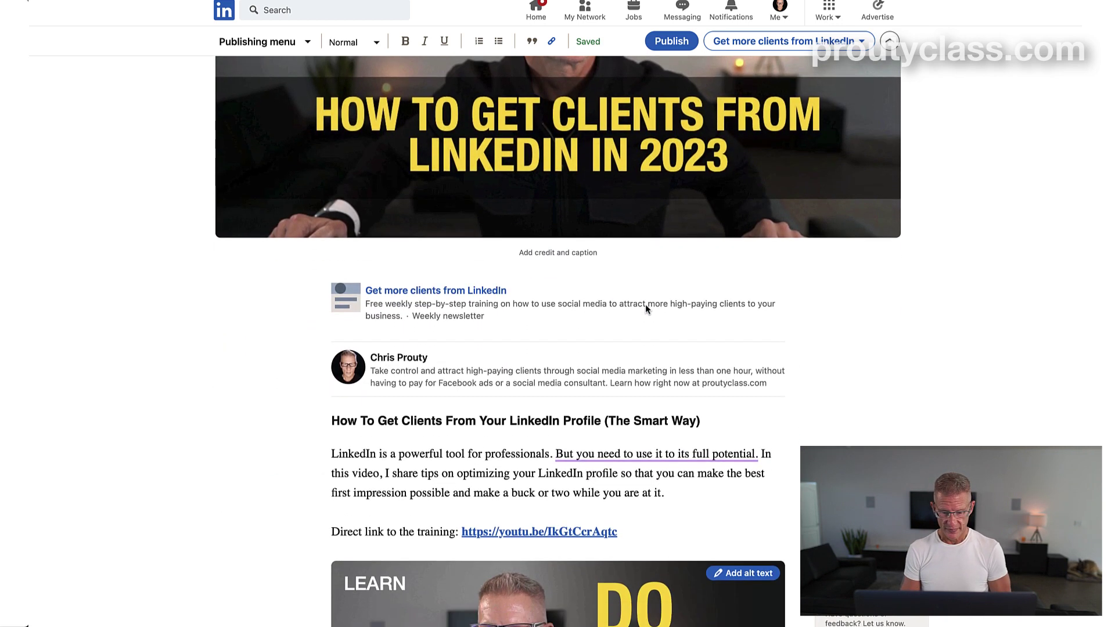
- Review the article's headed sections, video links and captioned images down to the closing workshop promotion
{"action": "scroll", "coordinate": [645, 305], "scroll_direction": "down", "scroll_amount": 4}
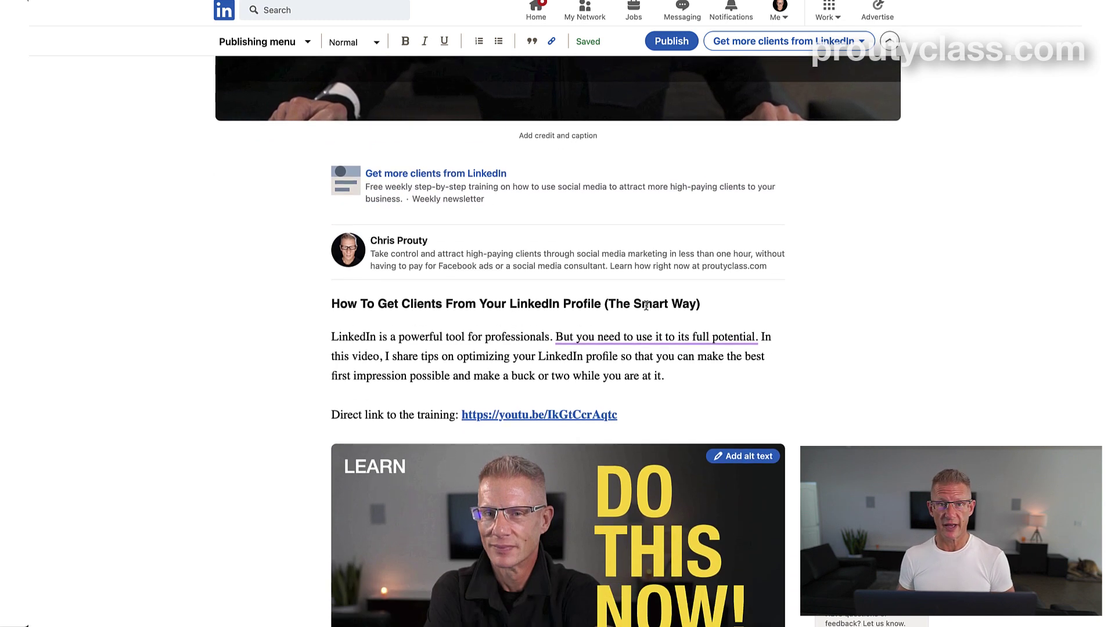
{"action": "scroll", "coordinate": [645, 306], "scroll_direction": "down", "scroll_amount": 7}
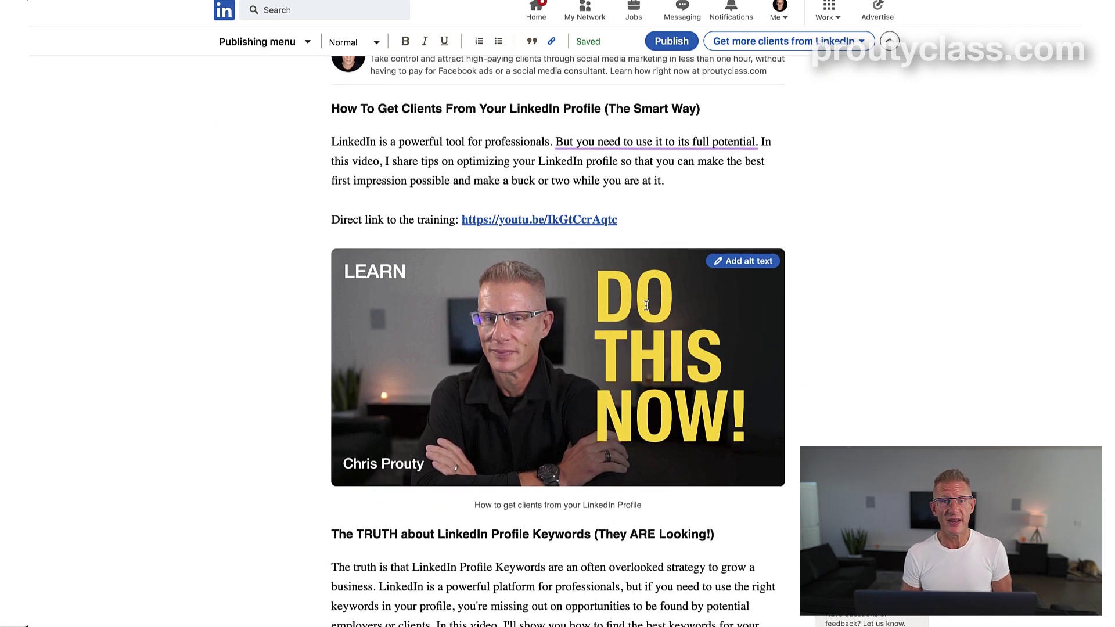
{"action": "scroll", "coordinate": [647, 308], "scroll_direction": "down", "scroll_amount": 5}
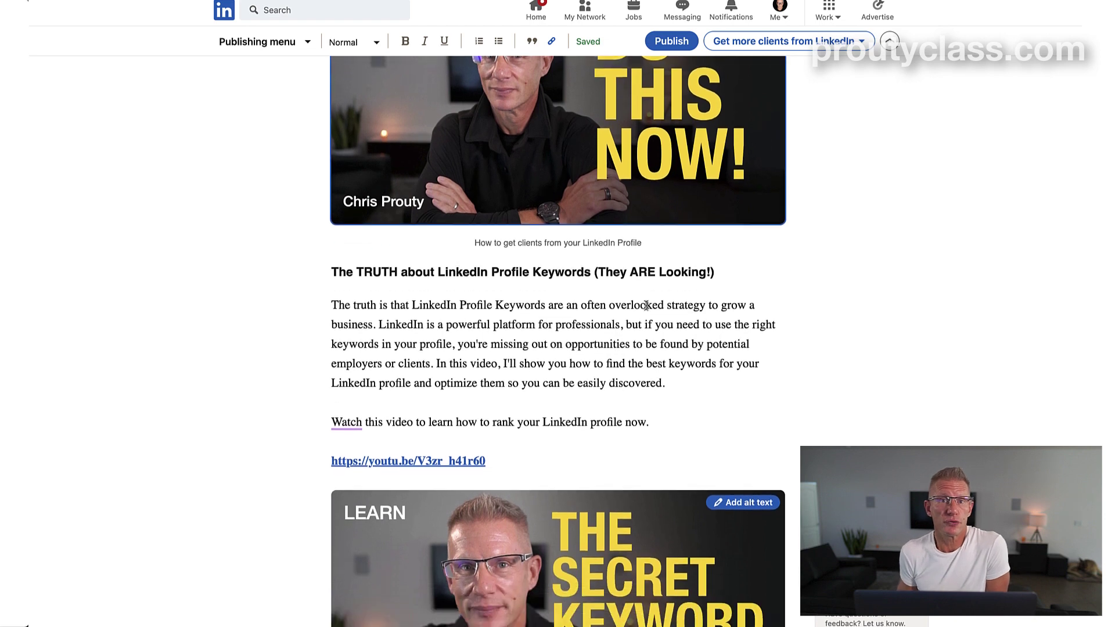
{"action": "scroll", "coordinate": [646, 306], "scroll_direction": "down", "scroll_amount": 5}
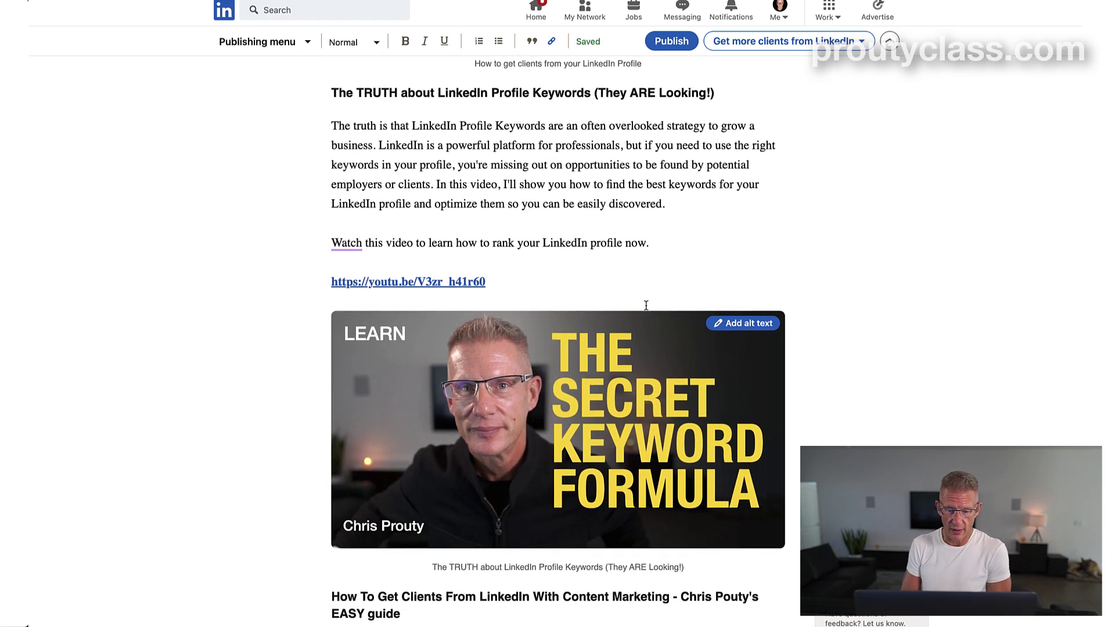
{"action": "scroll", "coordinate": [647, 310], "scroll_direction": "down", "scroll_amount": 6}
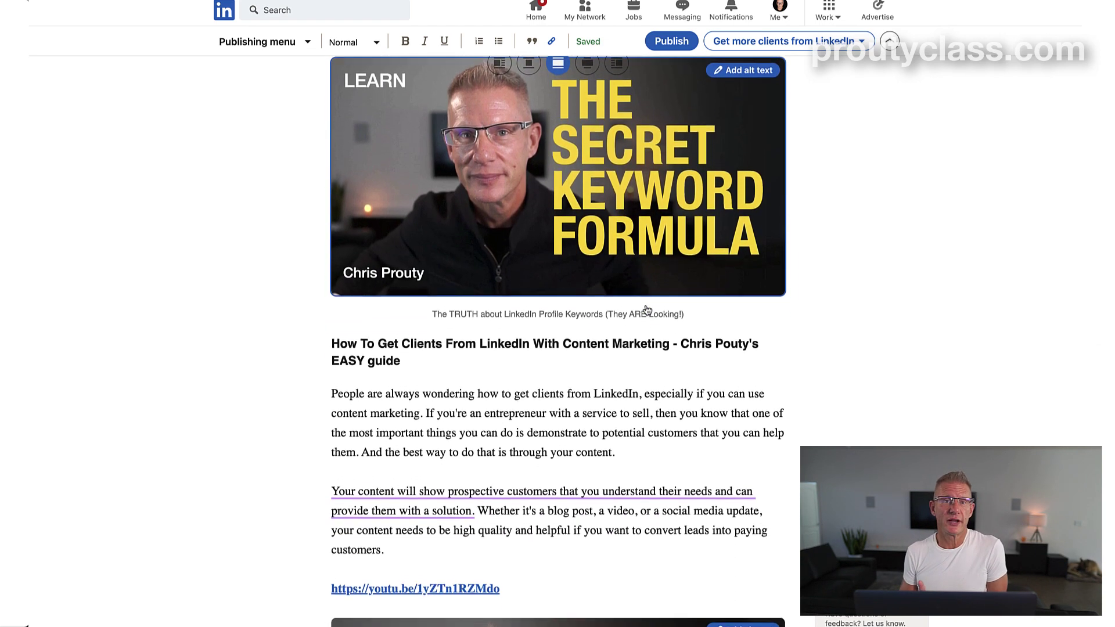
{"action": "scroll", "coordinate": [646, 305], "scroll_direction": "down", "scroll_amount": 7}
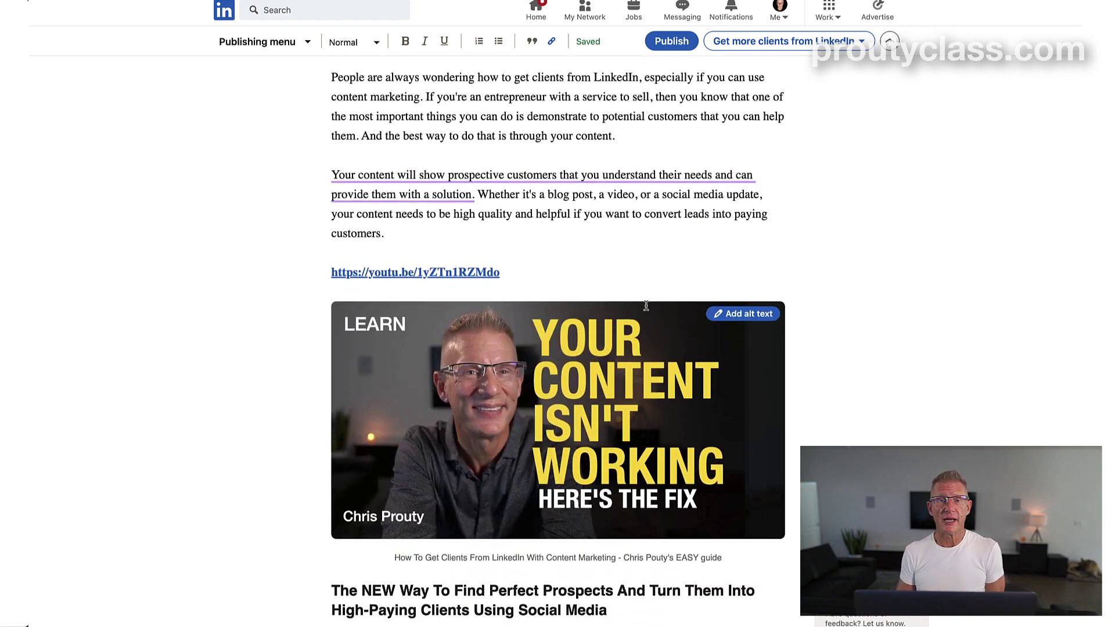
{"action": "key", "text": "ctrl+v"}
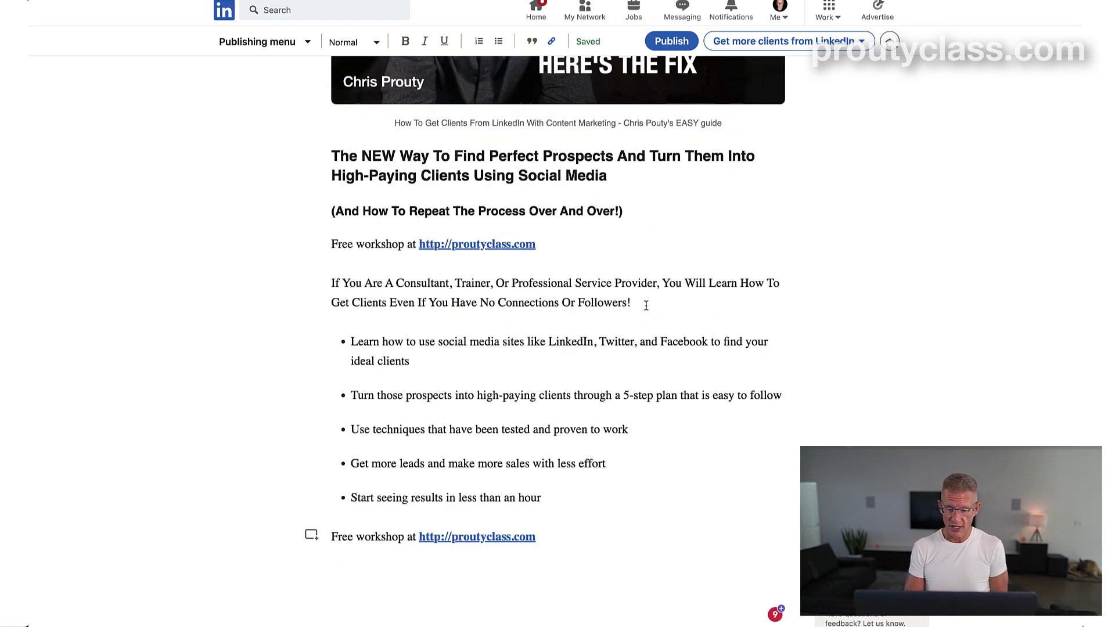
{"action": "scroll", "coordinate": [646, 305], "scroll_direction": "up", "scroll_amount": 1}
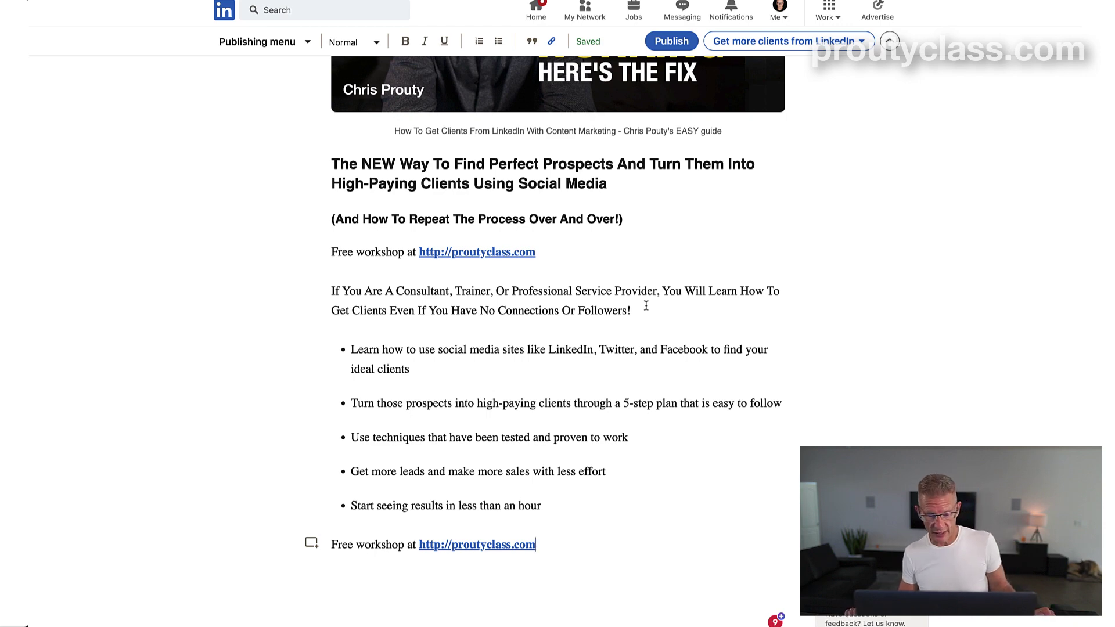
{"action": "scroll", "coordinate": [646, 305], "scroll_direction": "down", "scroll_amount": 1}
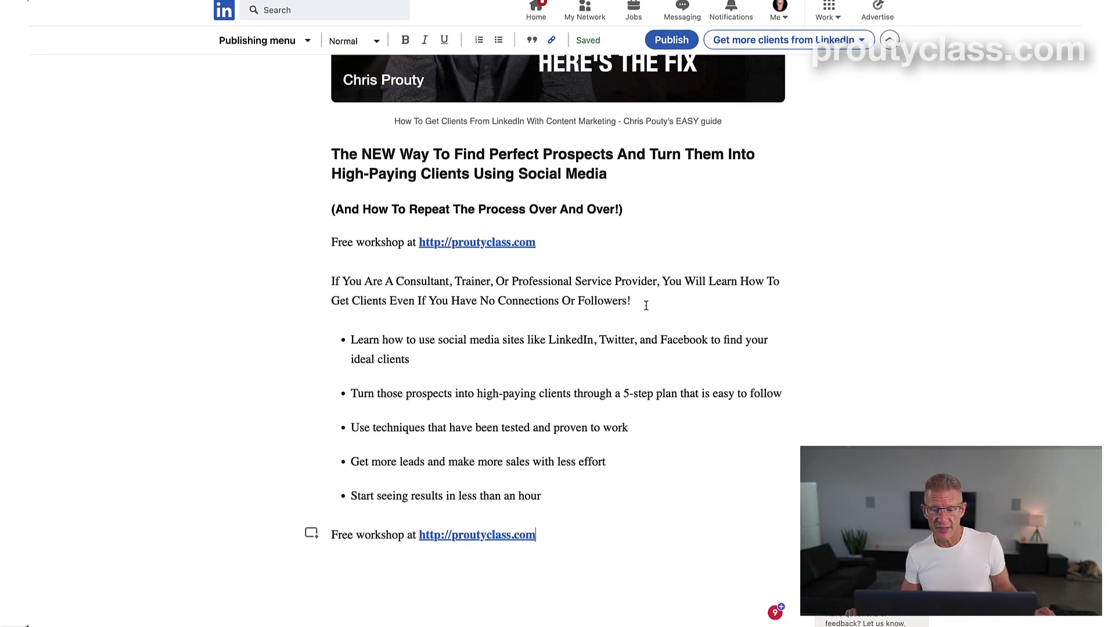
{"action": "scroll", "coordinate": [645, 306], "scroll_direction": "up", "scroll_amount": 5}
{"action": "scroll", "coordinate": [645, 309], "scroll_direction": "down", "scroll_amount": 5}
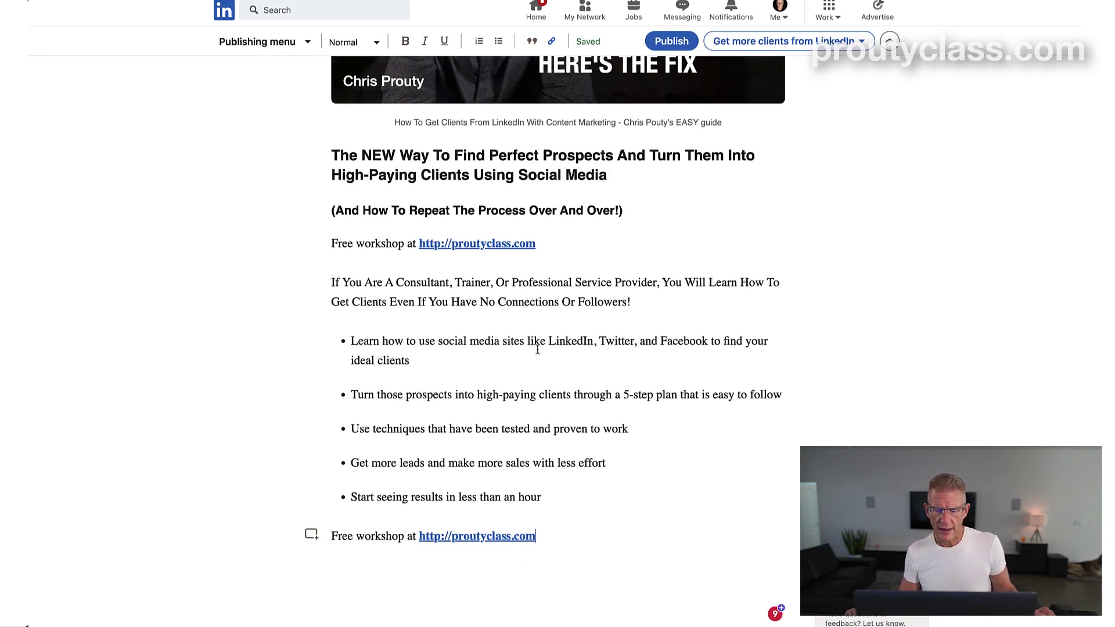
- Bold "find your ideal clients" in the first bullet and "high-paying clients through a 5-step plan" in the second bullet
{"action": "left_click_drag", "start_coordinate": [722, 343], "coordinate": [714, 359]}
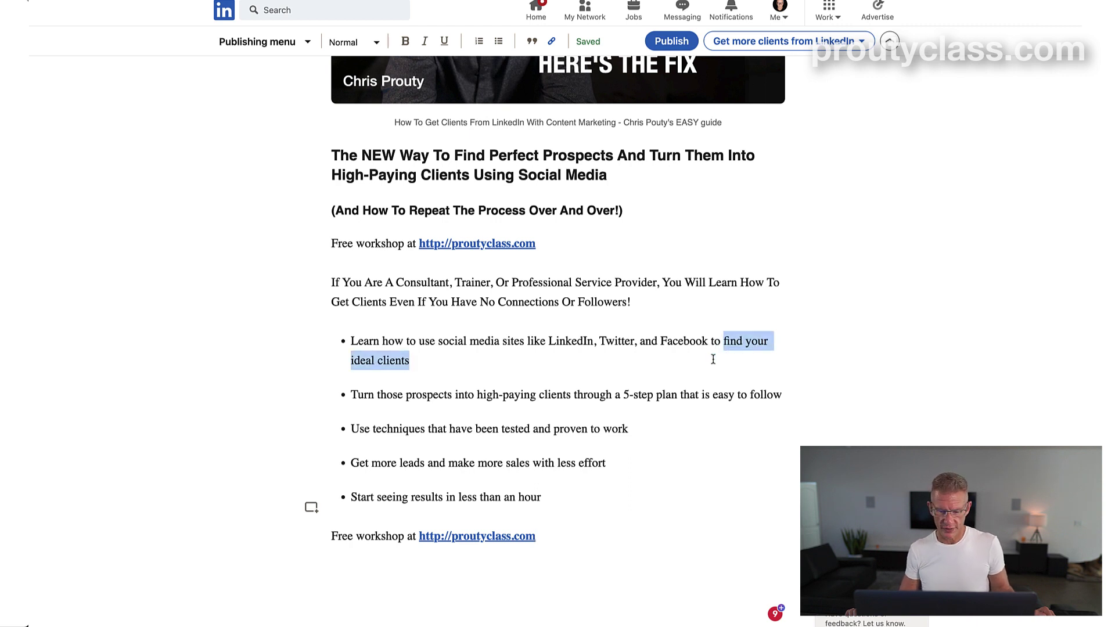
{"action": "key", "text": "ctrl+b"}
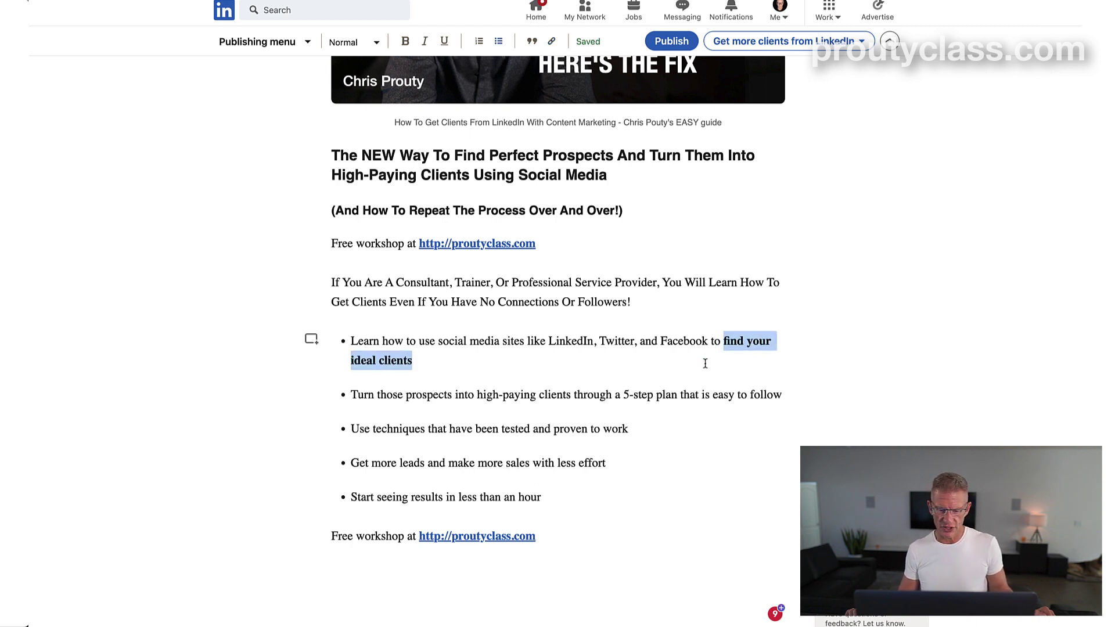
{"action": "left_click", "coordinate": [578, 400]}
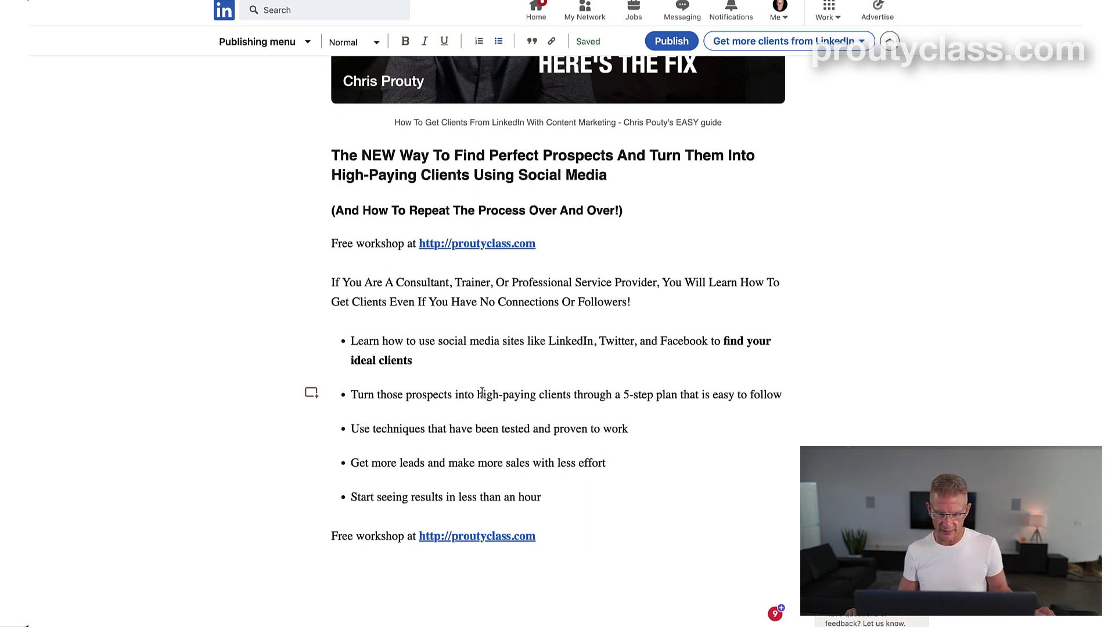
{"action": "left_click_drag", "start_coordinate": [477, 396], "coordinate": [681, 396]}
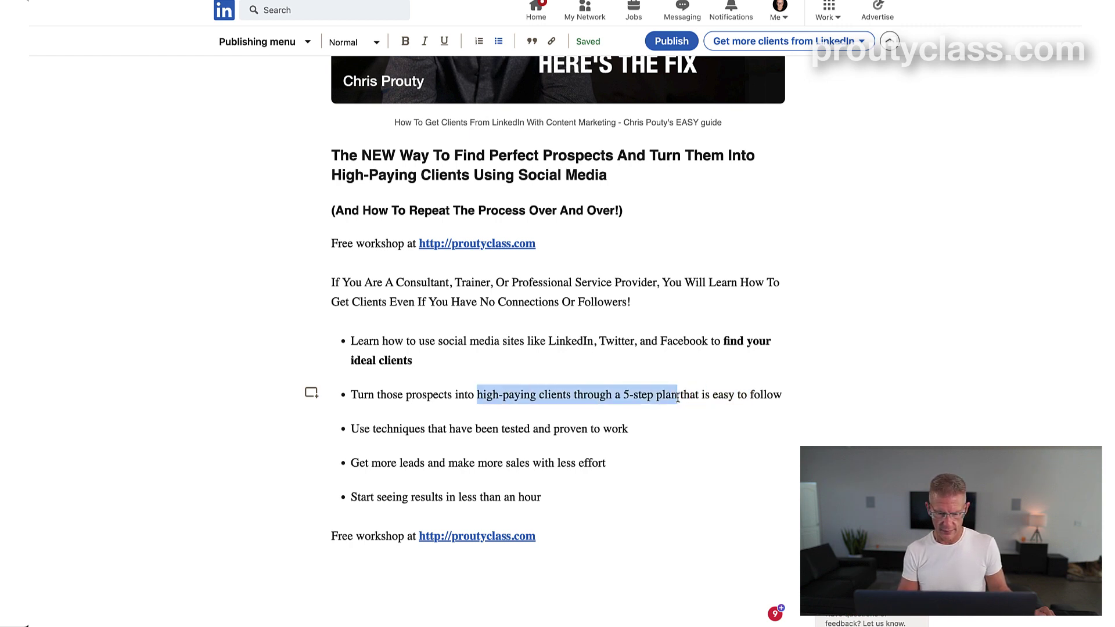
{"action": "key", "text": "ctrl+b"}
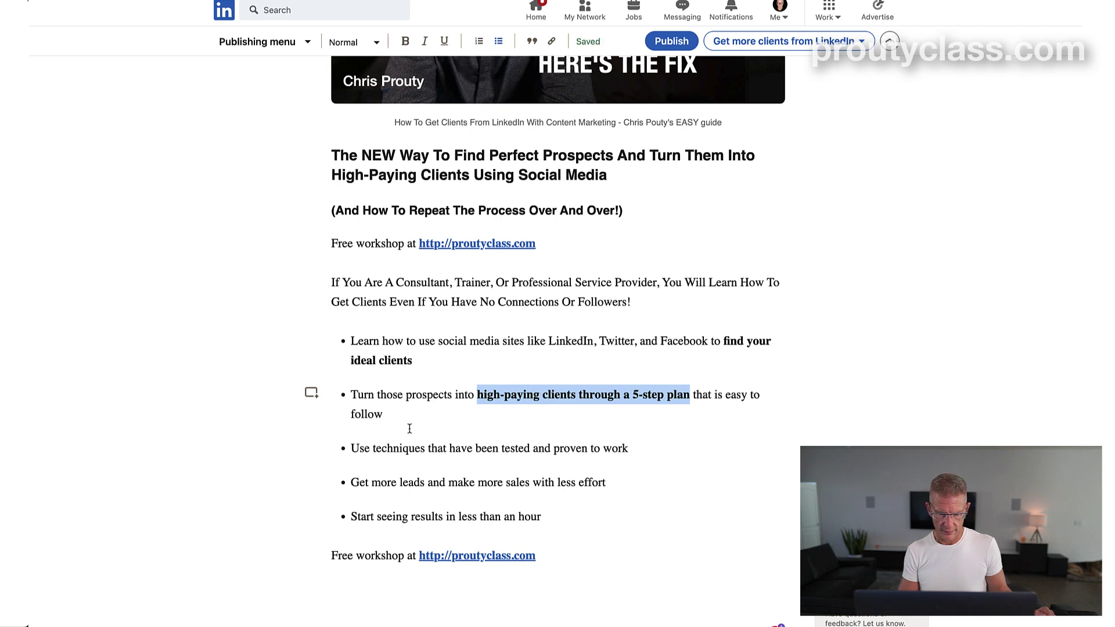
{"action": "left_click", "coordinate": [447, 440]}
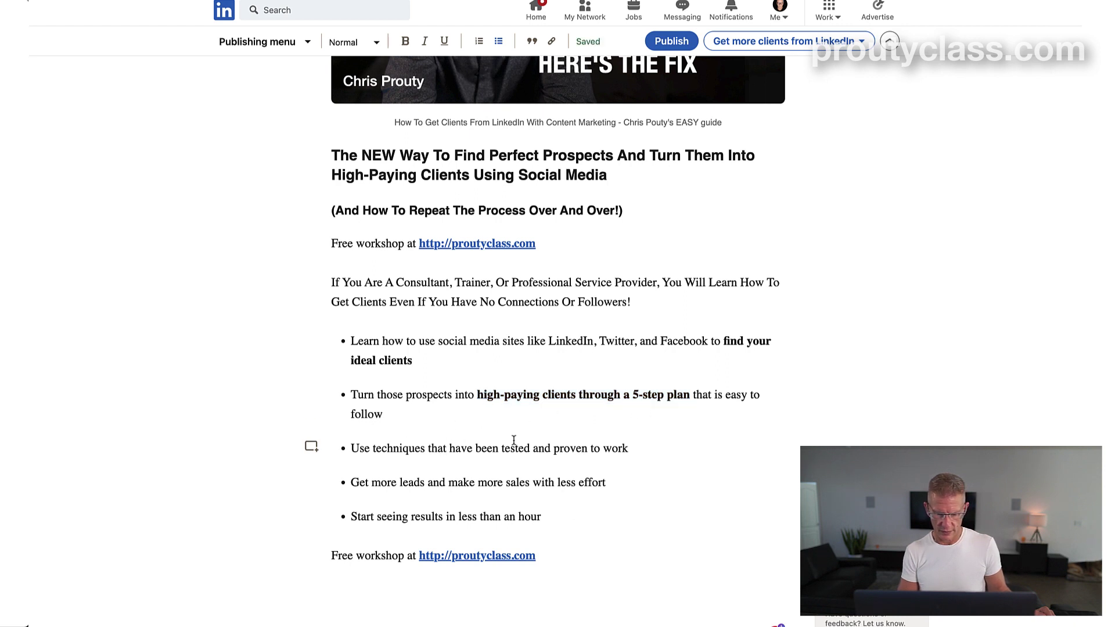
- Bold "tested and proven" in the third bullet and "Get more leads and make more sales" in the fourth bullet
{"action": "left_click_drag", "start_coordinate": [500, 449], "coordinate": [588, 448]}
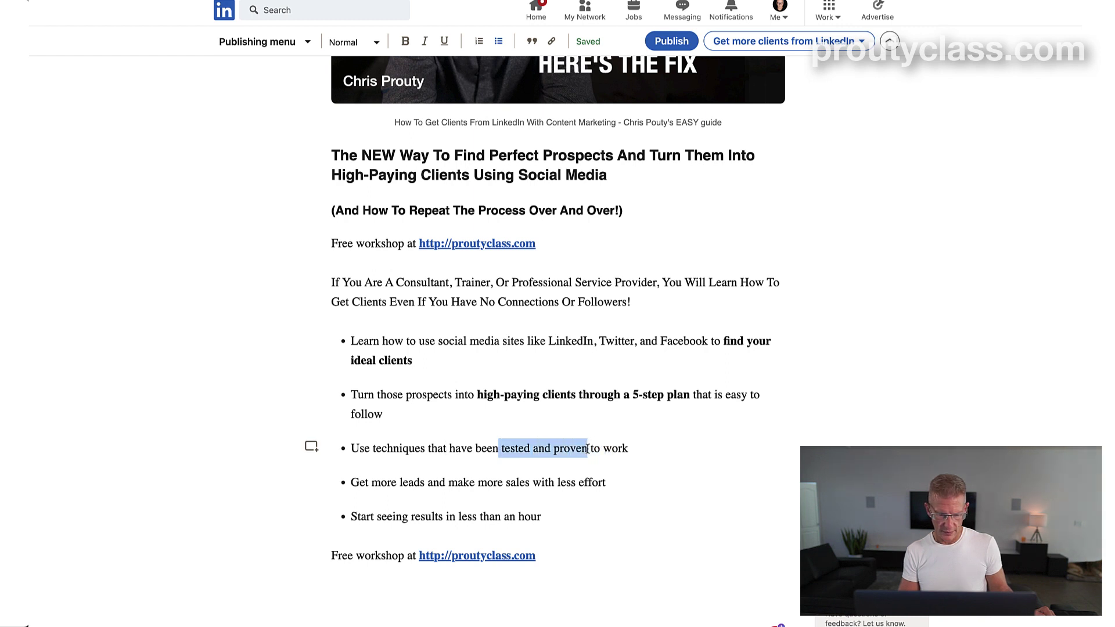
{"action": "key", "text": "super+b"}
{"action": "left_click", "coordinate": [441, 472]}
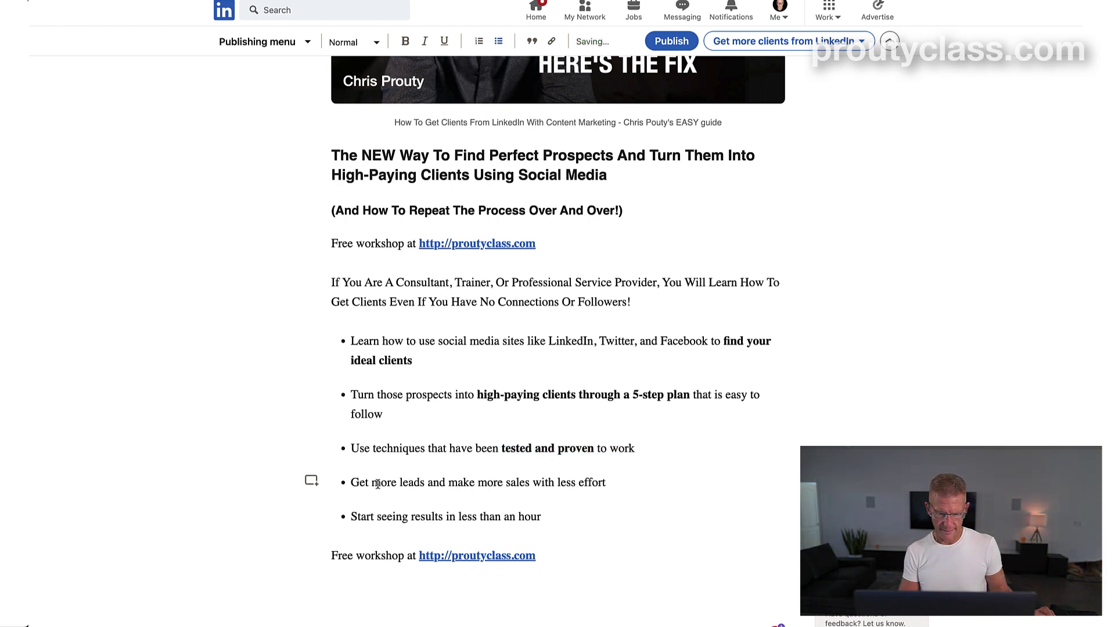
{"action": "left_click_drag", "start_coordinate": [352, 484], "coordinate": [528, 486]}
{"action": "key", "text": "super+b"}
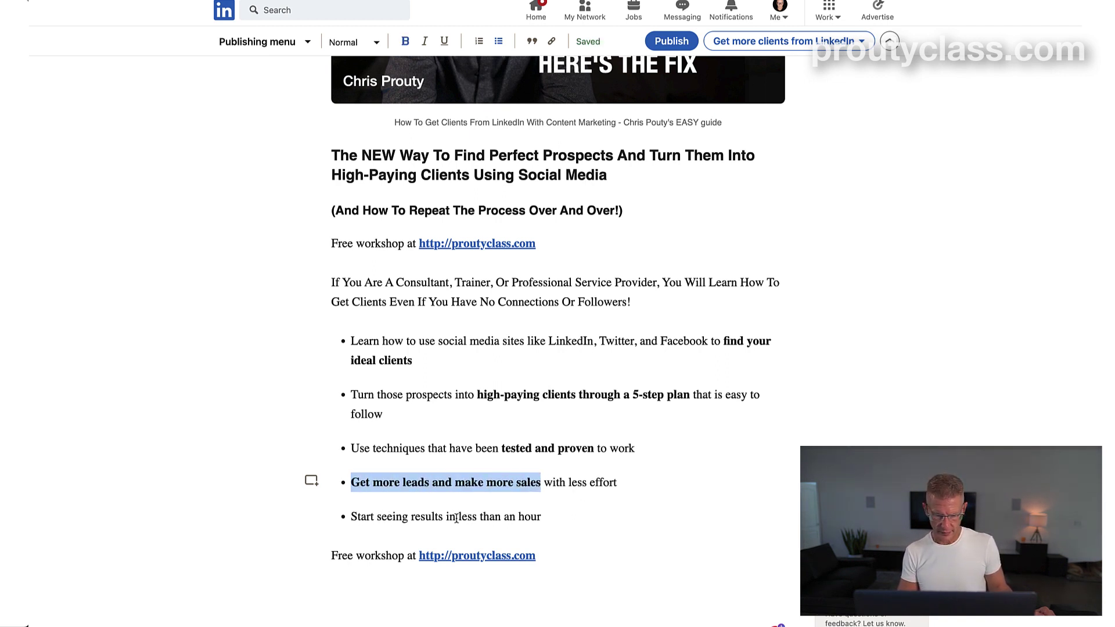
- Bold "in less than an hour" in the last bullet and delete the word "those" from the second bullet
{"action": "left_click_drag", "start_coordinate": [446, 516], "coordinate": [542, 519]}
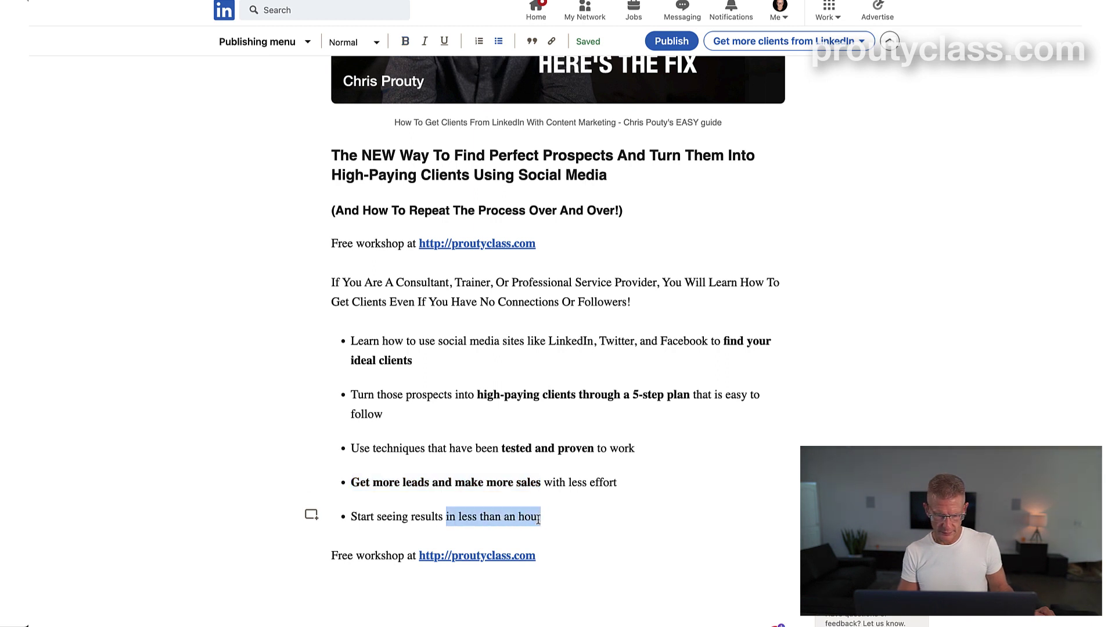
{"action": "key", "text": "super+b"}
{"action": "left_click", "coordinate": [587, 521]}
{"action": "scroll", "coordinate": [588, 521], "scroll_direction": "down", "scroll_amount": 1}
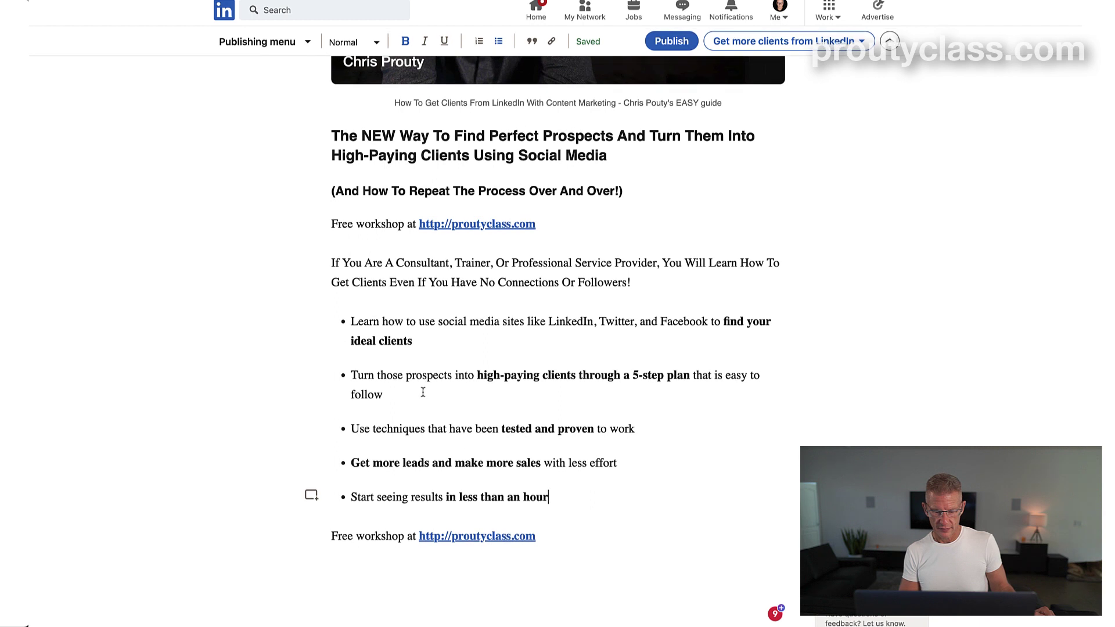
{"action": "double_click", "coordinate": [391, 375]}
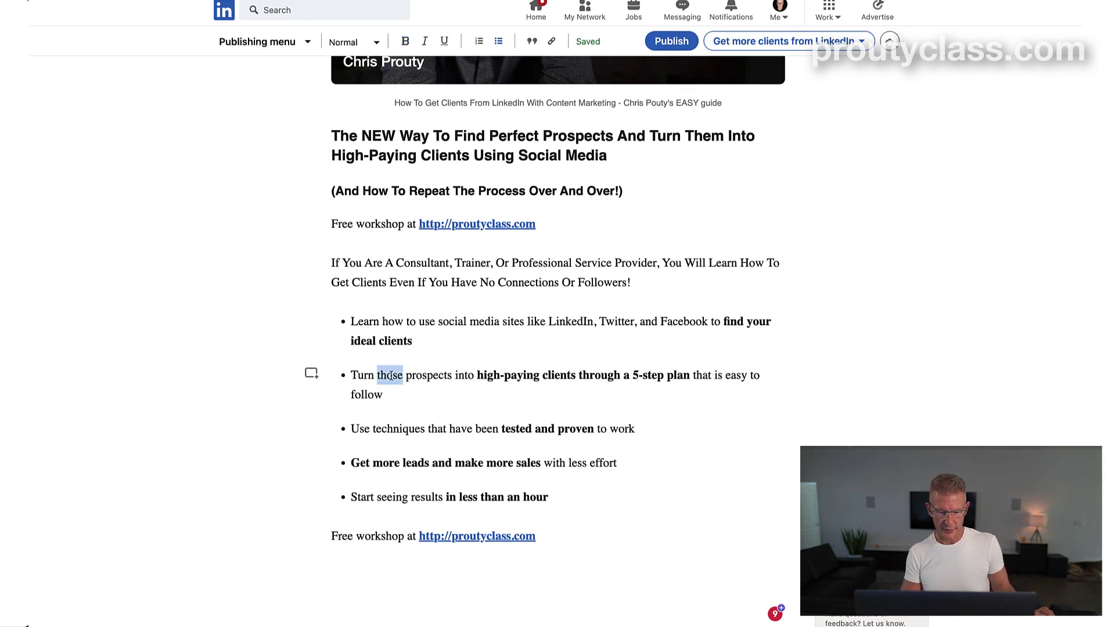
{"action": "key", "text": "BackSpace"}
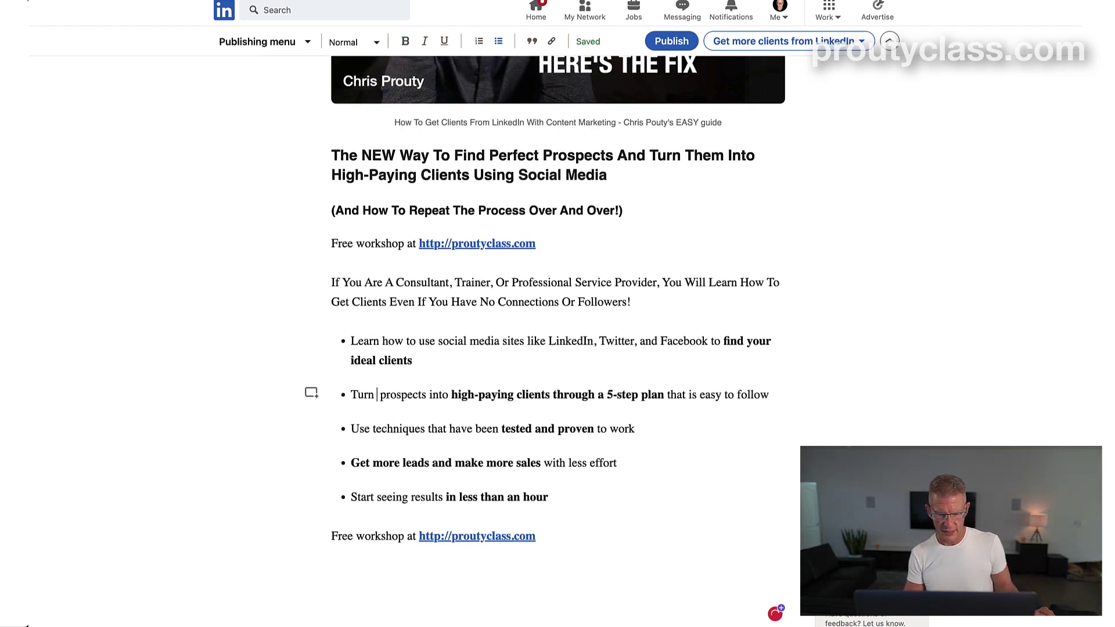
- Remove the extra space after "Turn" in the second bullet and delete "Twitter" with its surrounding commas from the first bullet
{"action": "key", "text": "BackSpace"}
{"action": "left_click", "coordinate": [696, 421]}
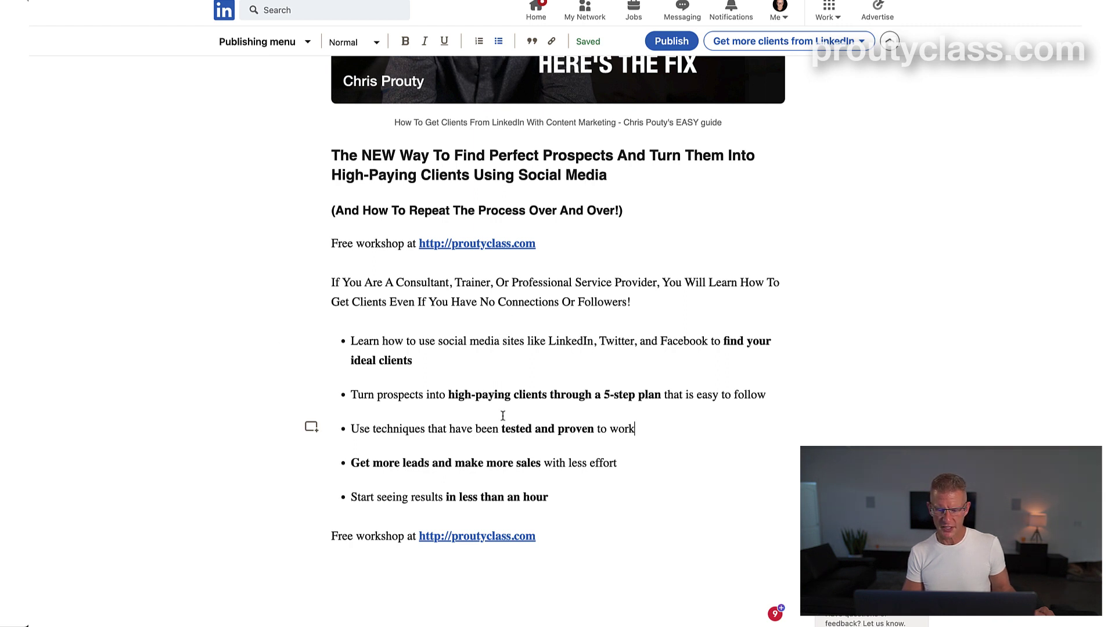
{"action": "double_click", "coordinate": [612, 346]}
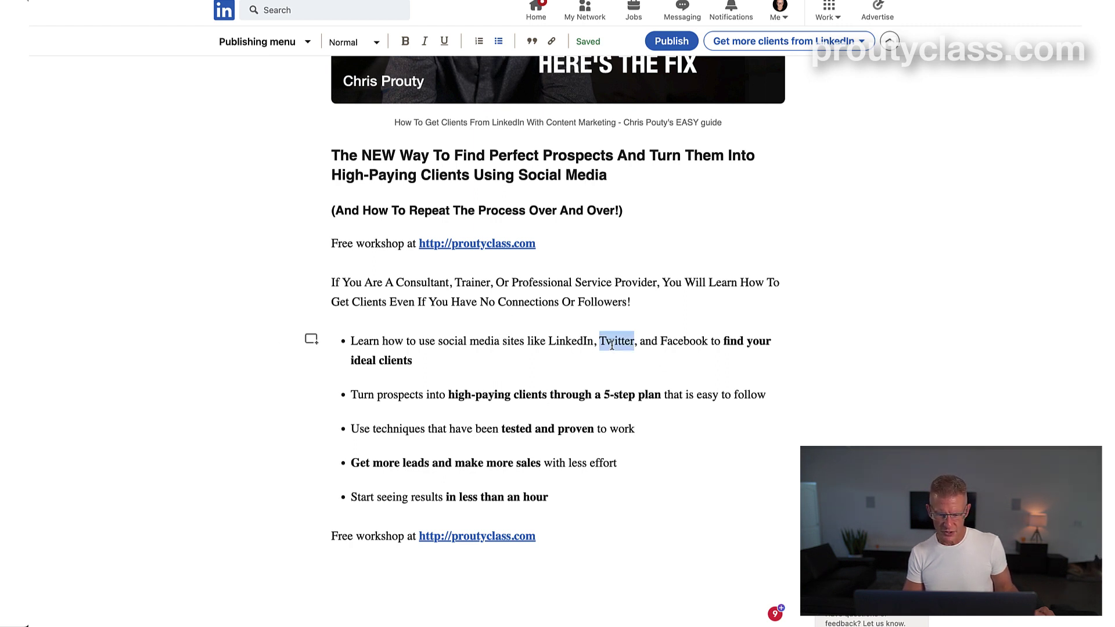
{"action": "key", "text": "BackSpace"}
{"action": "key", "text": "BackSpace"}
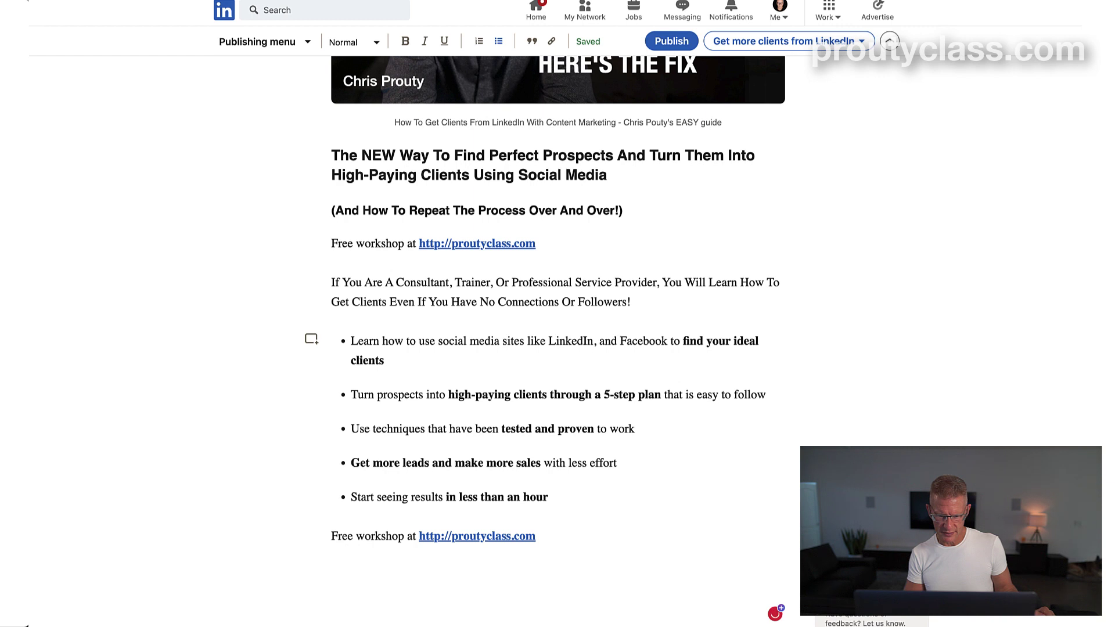
{"action": "key", "text": "BackSpace"}
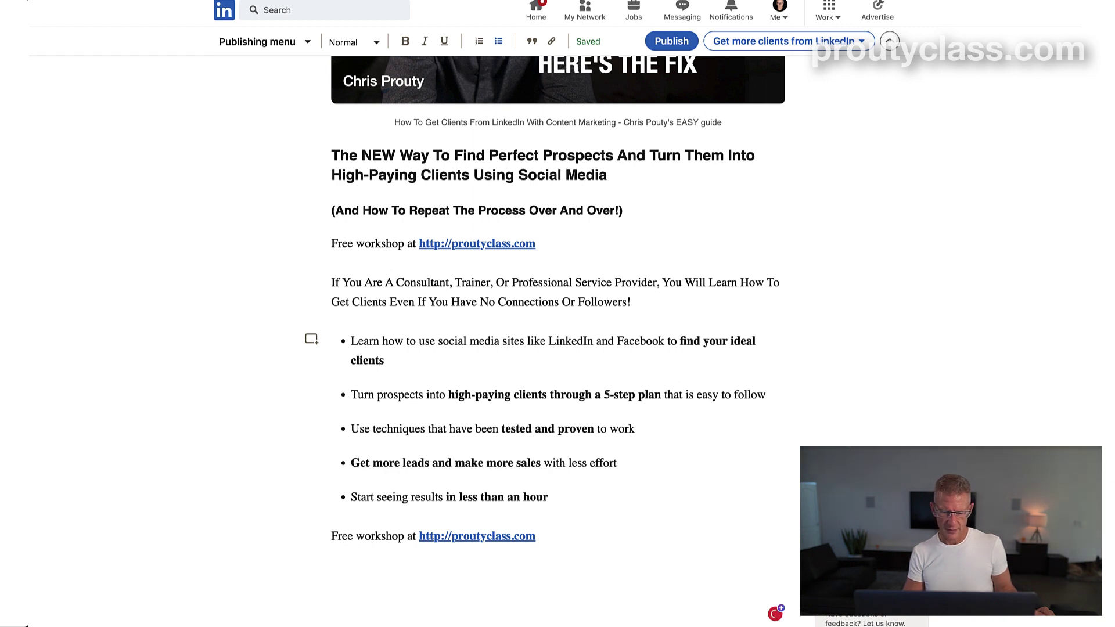
- Delete "social media sites like" from the first bullet so it starts with "Learn how to use LinkedIn and Facebook"
{"action": "double_click", "coordinate": [512, 342]}
{"action": "key", "text": "BackSpace"}
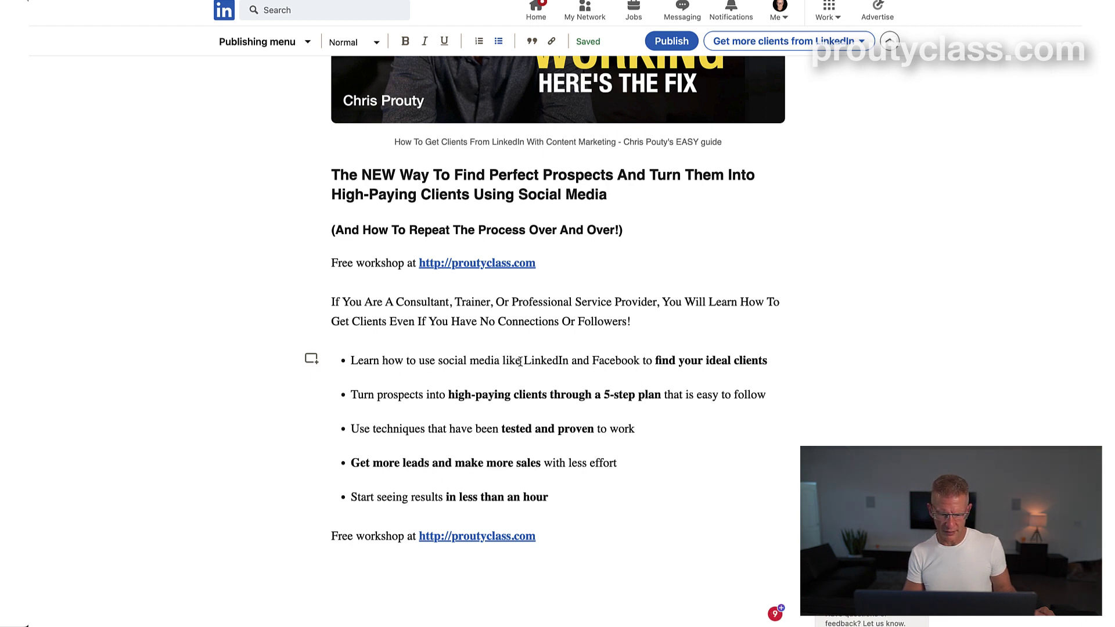
{"action": "key", "text": "BackSpace"}
{"action": "key", "text": "BackSpace"}
{"action": "key", "text": "BackSpace"}
{"action": "key", "text": "BackSpace"}
{"action": "key", "text": "BackSpace"}
{"action": "key", "text": "BackSpace"}
{"action": "key", "text": "BackSpace"}
{"action": "key", "text": "BackSpace"}
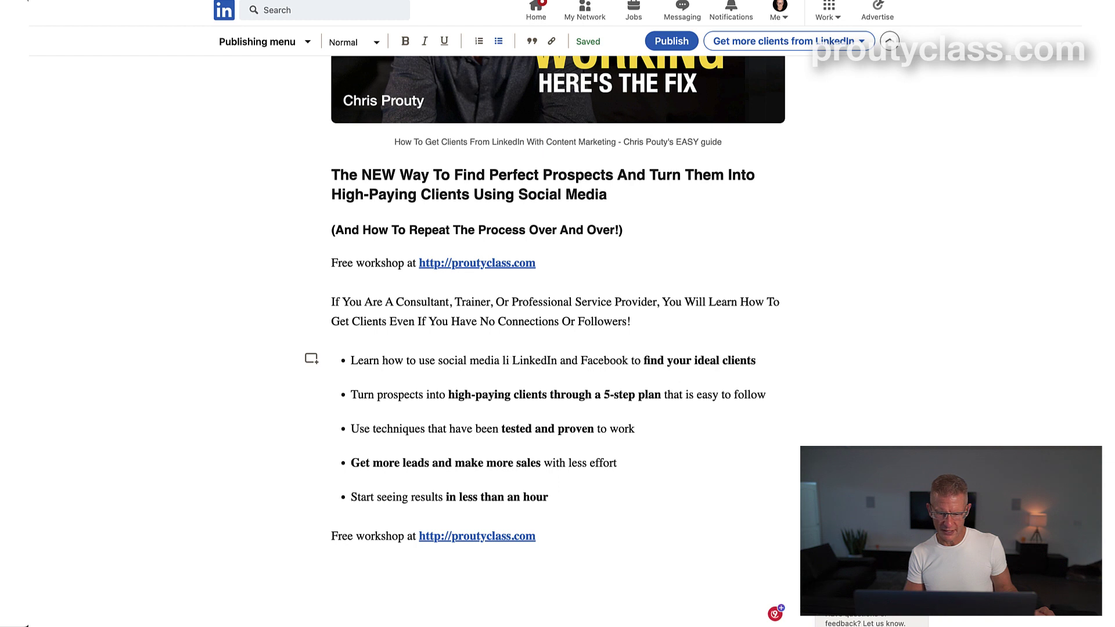
{"action": "key", "text": "BackSpace"}
{"action": "key", "text": "BackSpace"}
{"action": "key", "text": "BackSpace"}
{"action": "key", "text": "BackSpace"}
{"action": "key", "text": "BackSpace"}
{"action": "key", "text": "BackSpace"}
{"action": "key", "text": "BackSpace"}
{"action": "key", "text": "BackSpace"}
{"action": "key", "text": "BackSpace"}
{"action": "key", "text": "BackSpace"}
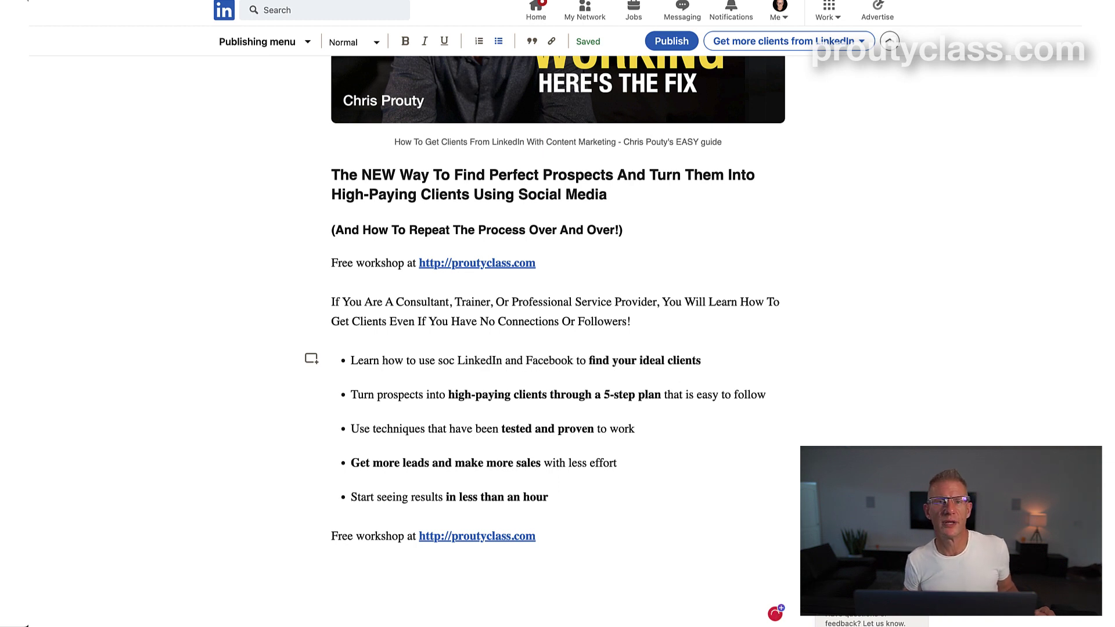
{"action": "key", "text": "BackSpace"}
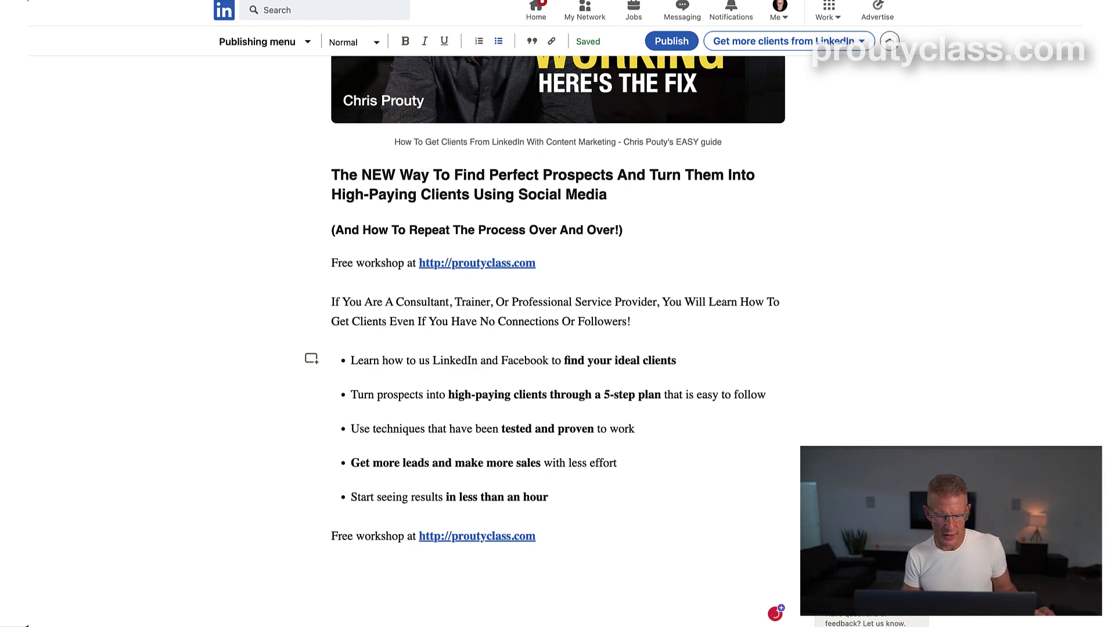
{"action": "type", "text": "e"}
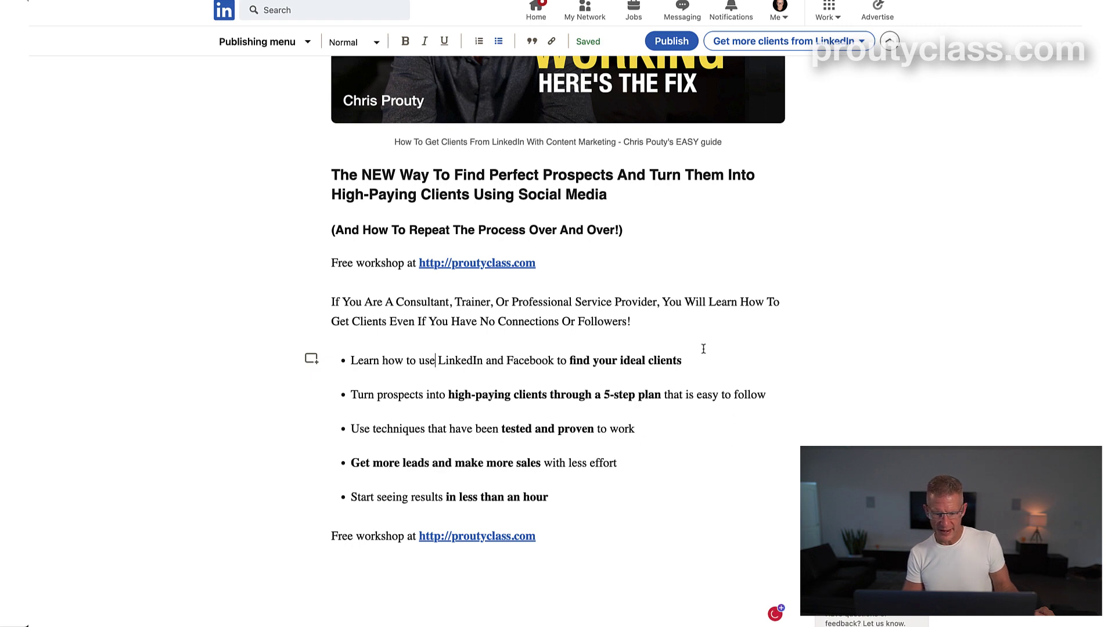
- Go back up from the workshop promotion to the beginning of the article
{"action": "scroll", "coordinate": [716, 436], "scroll_direction": "down", "scroll_amount": 1}
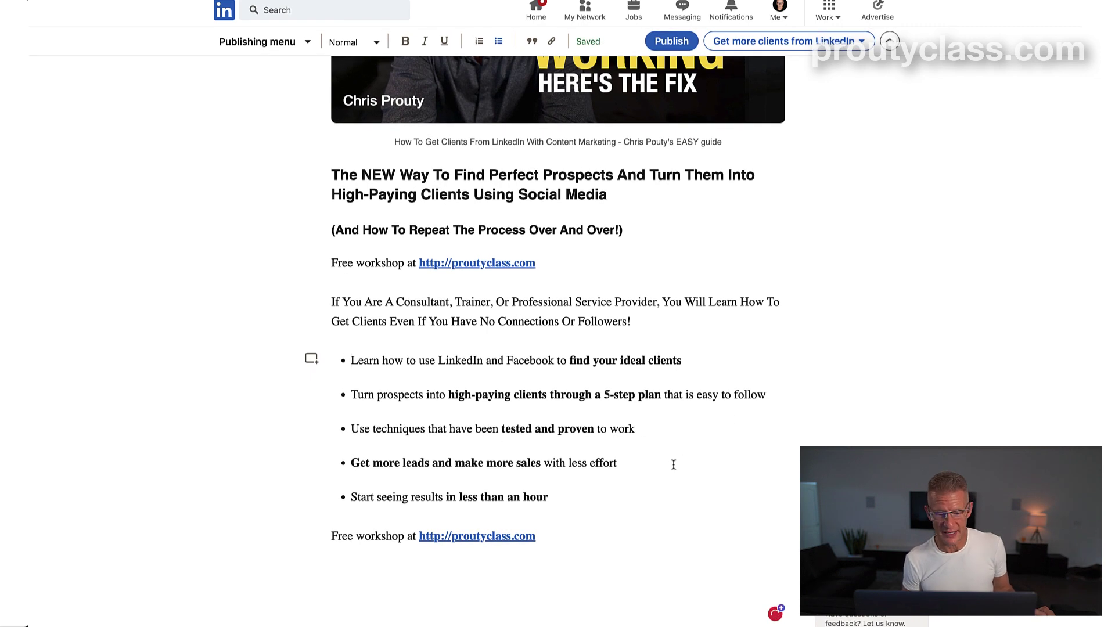
{"action": "scroll", "coordinate": [672, 463], "scroll_direction": "up", "scroll_amount": 5}
{"action": "scroll", "coordinate": [674, 465], "scroll_direction": "up", "scroll_amount": 10}
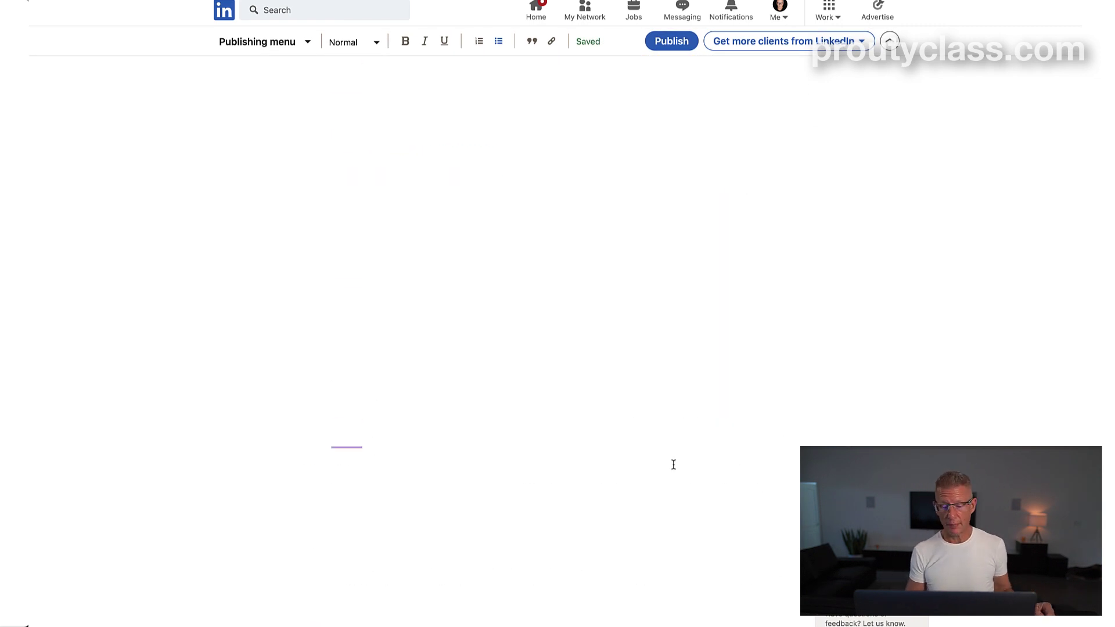
{"action": "scroll", "coordinate": [673, 464], "scroll_direction": "up", "scroll_amount": 10}
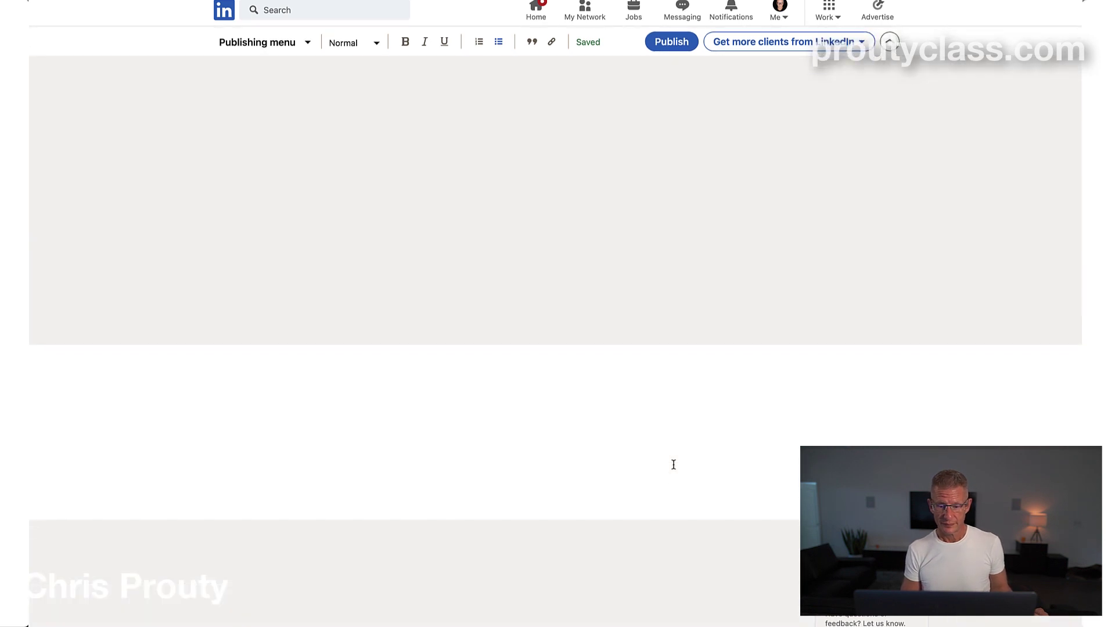